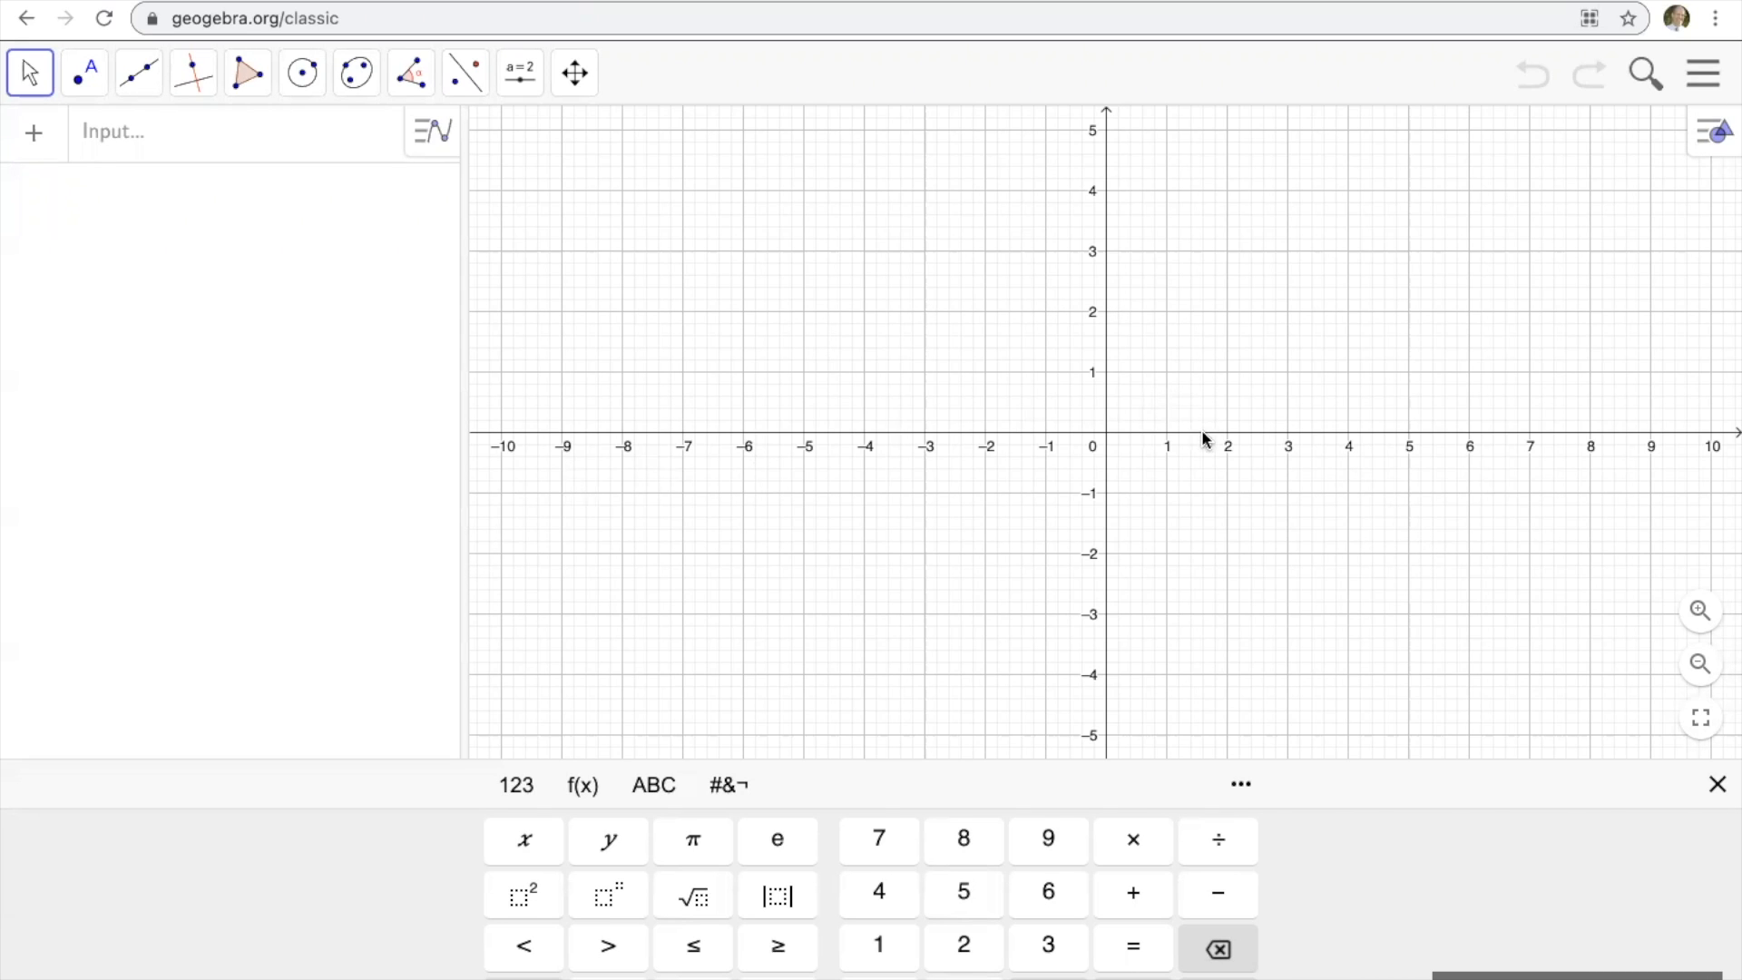
Show the Graphics 2 view and hide the Algebra and Graphics views so only Graphics 2 remains.
click(1703, 79)
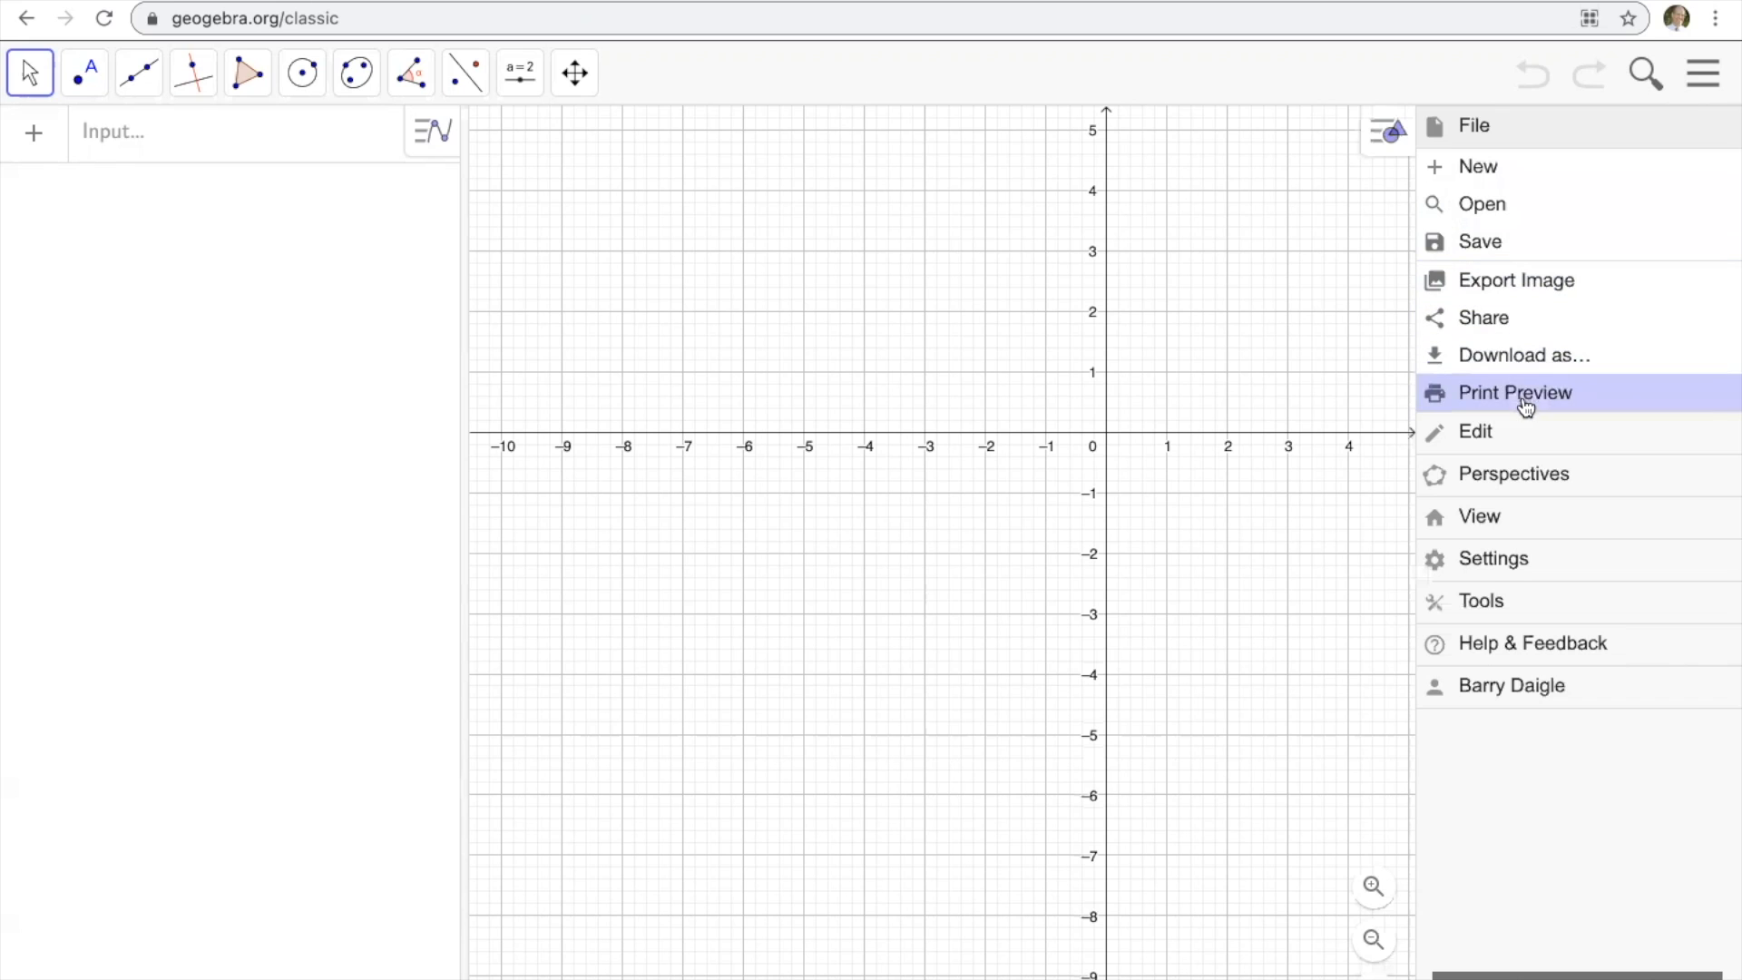
click(1480, 518)
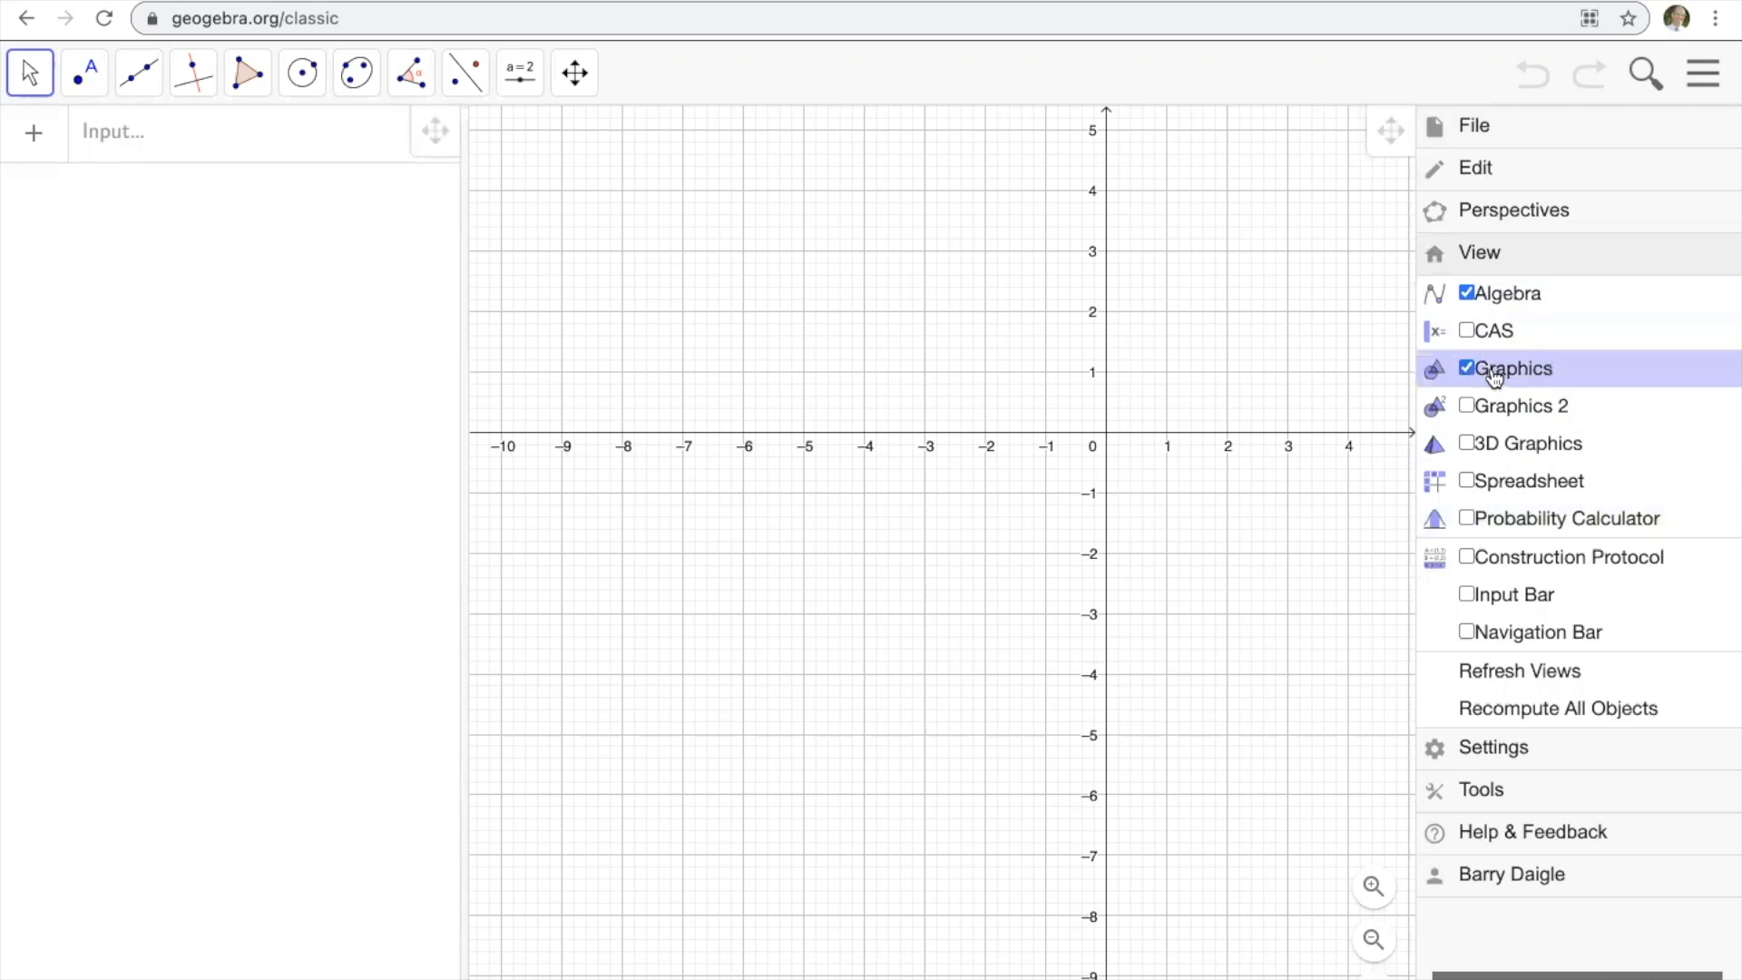
click(1468, 406)
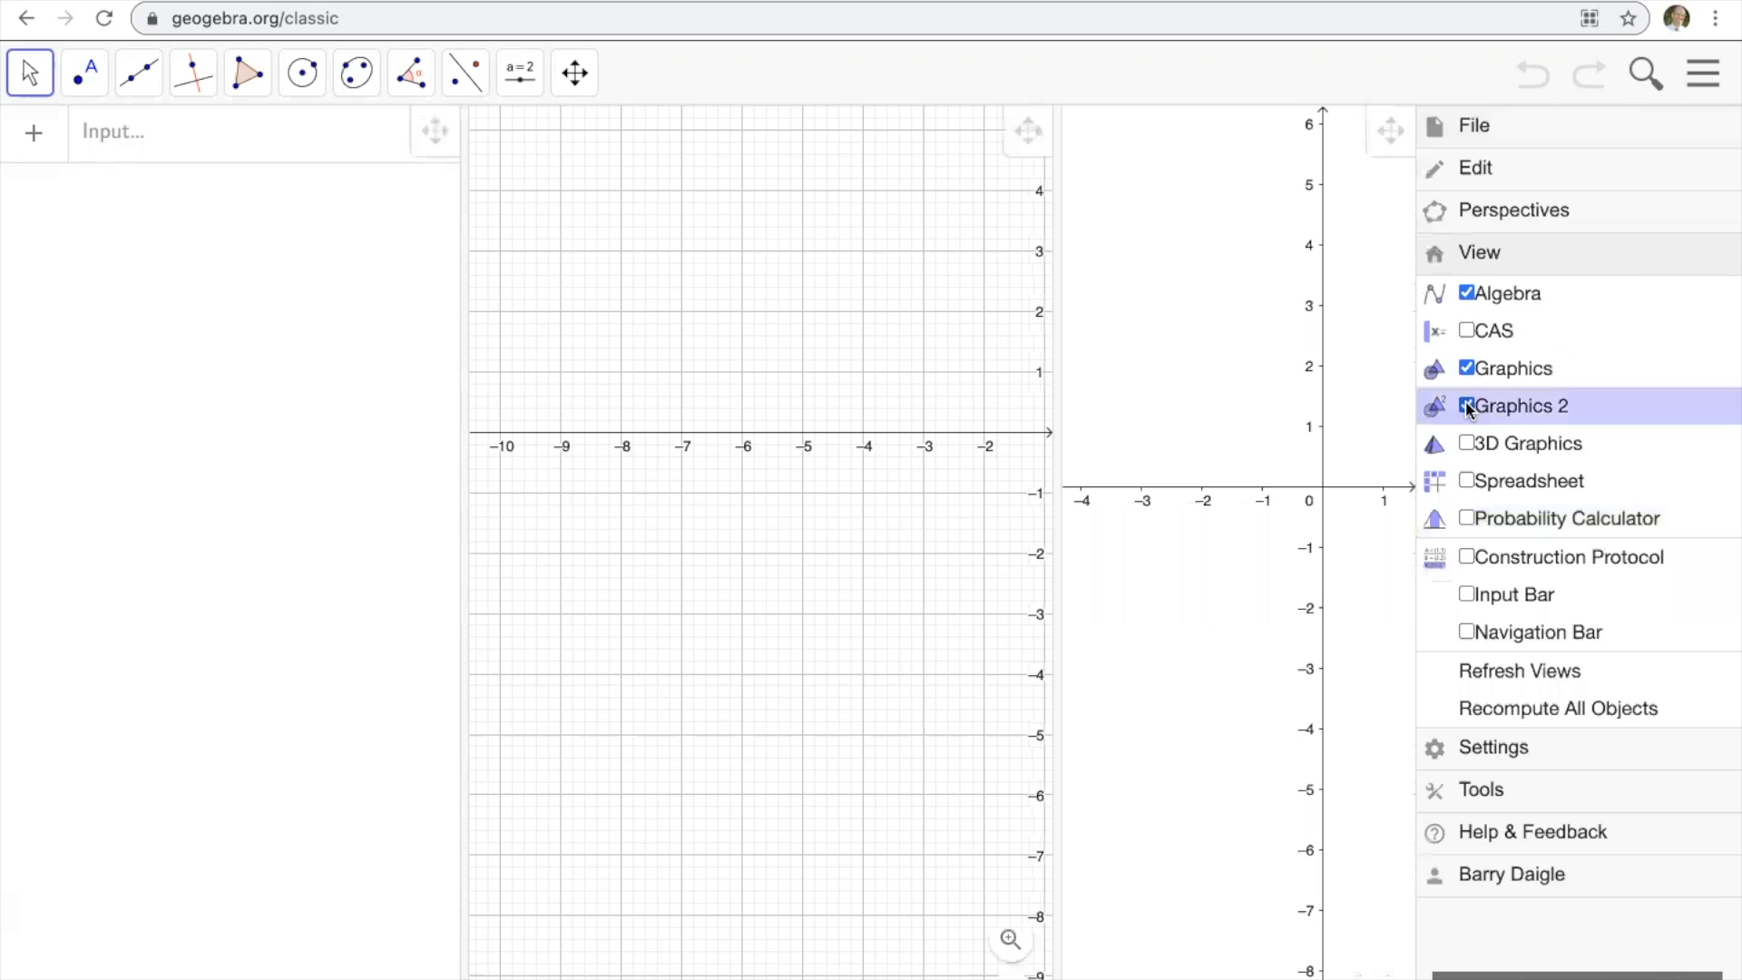
click(1468, 294)
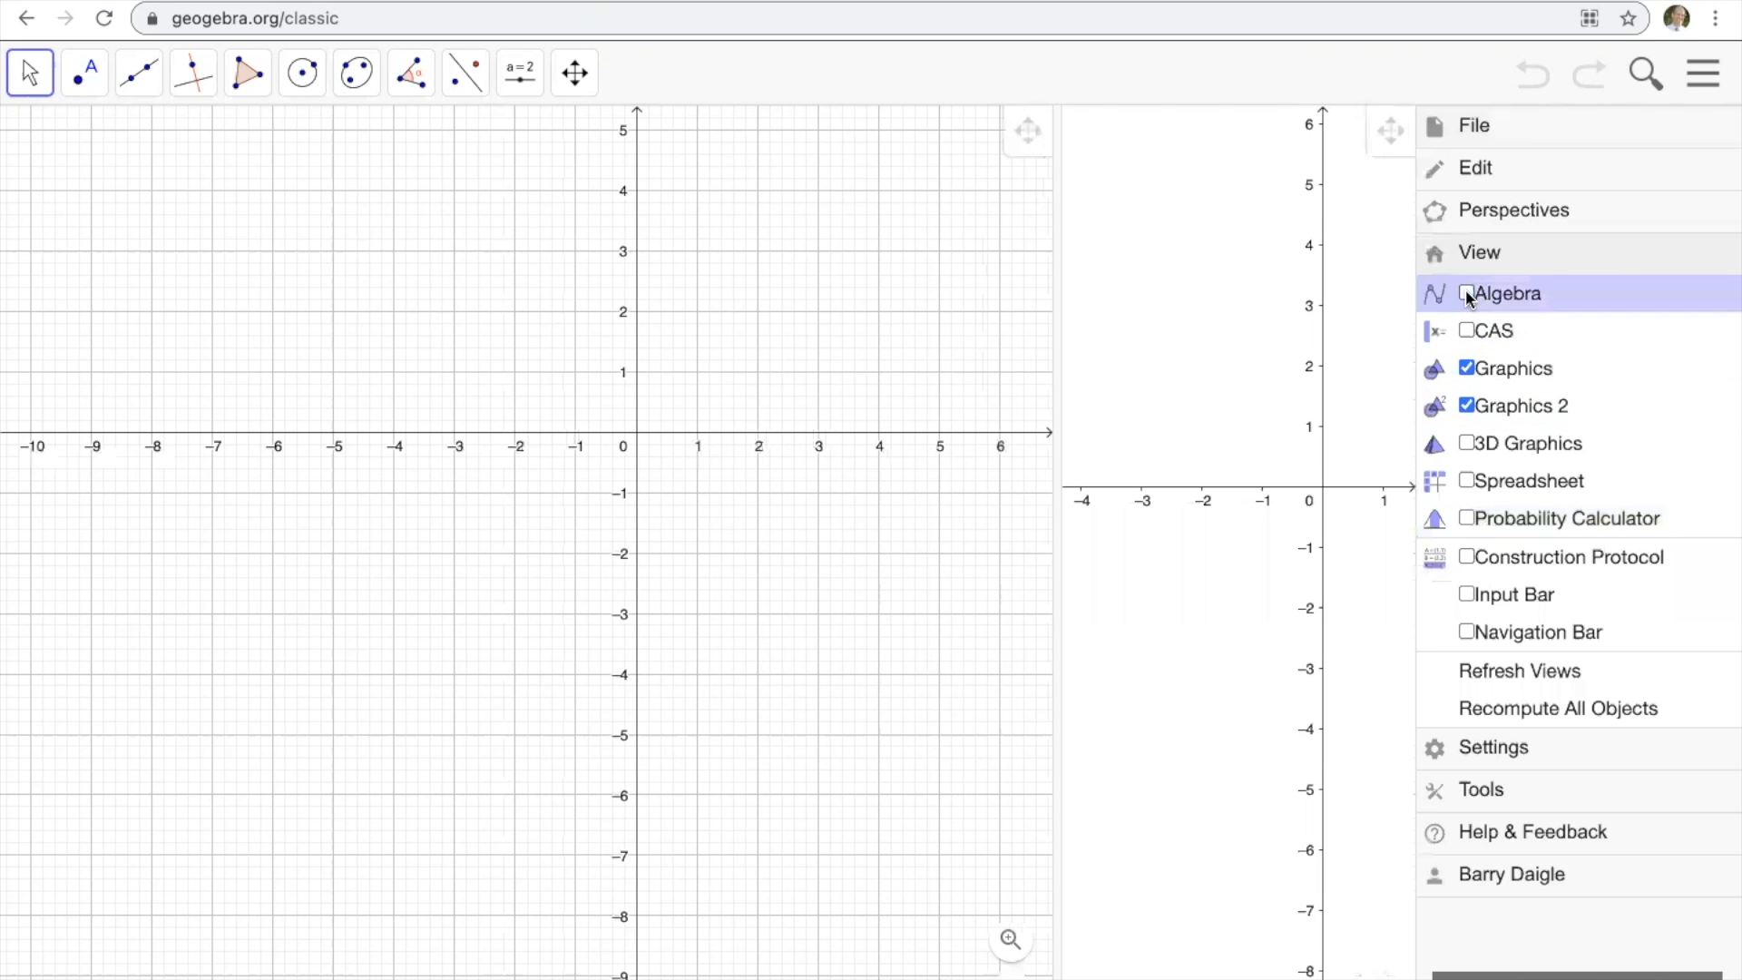
click(1467, 371)
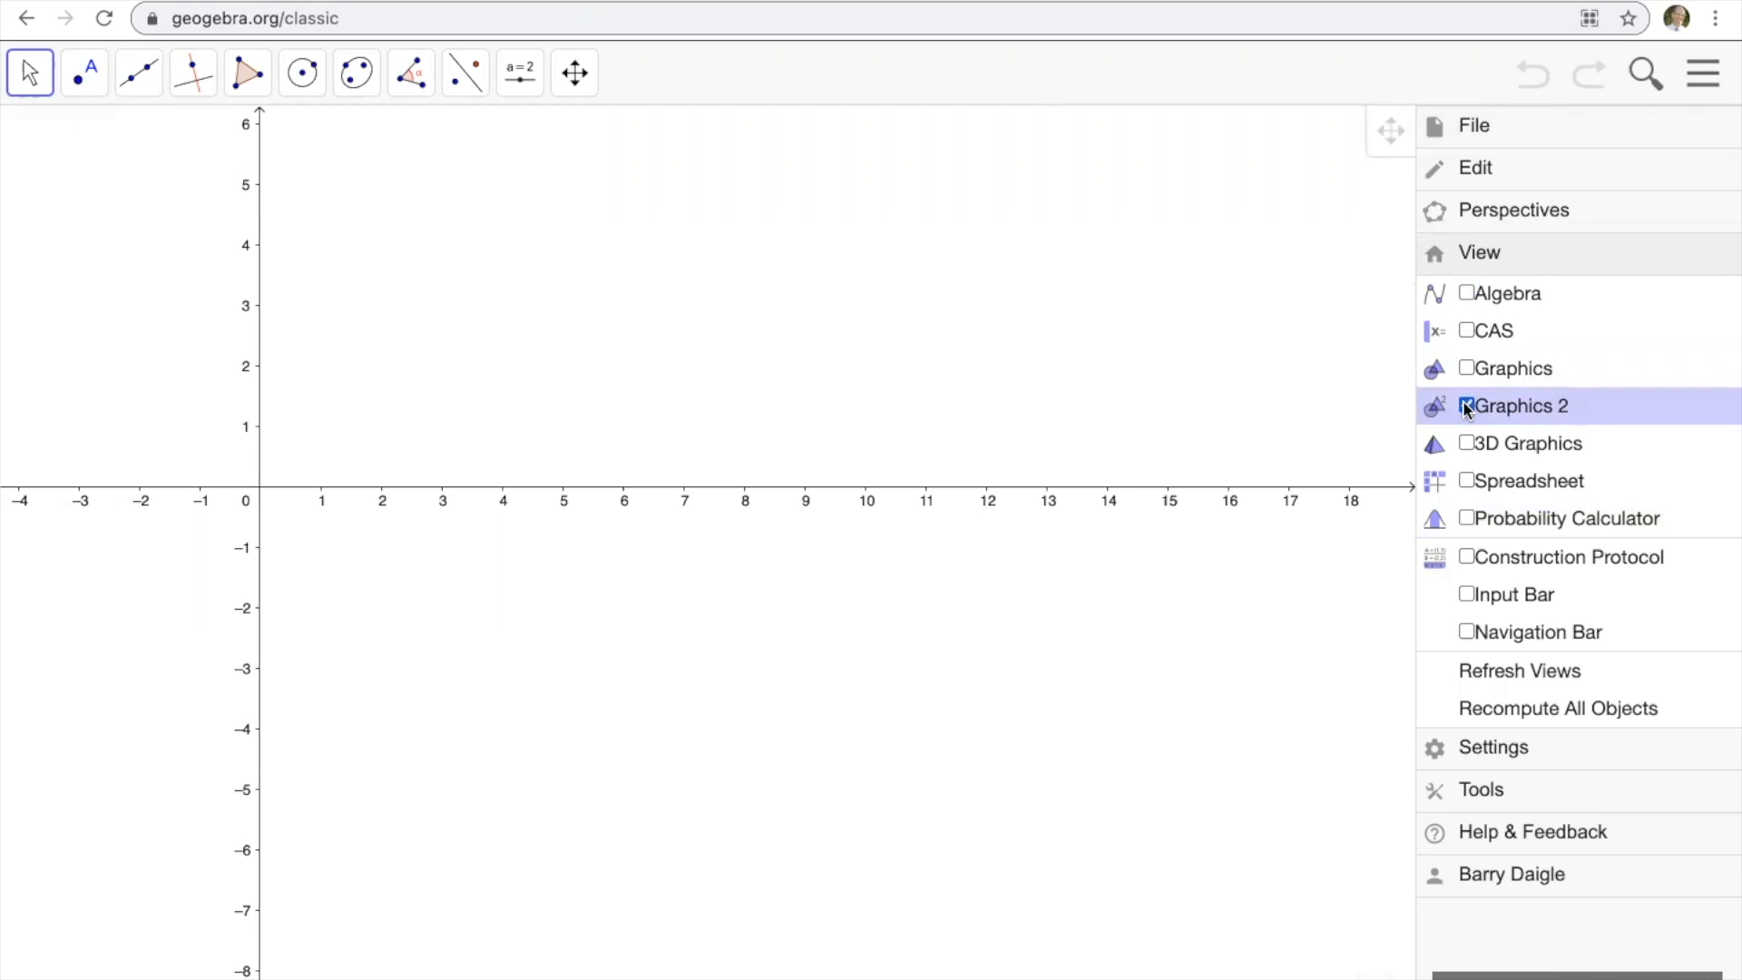
click(1700, 81)
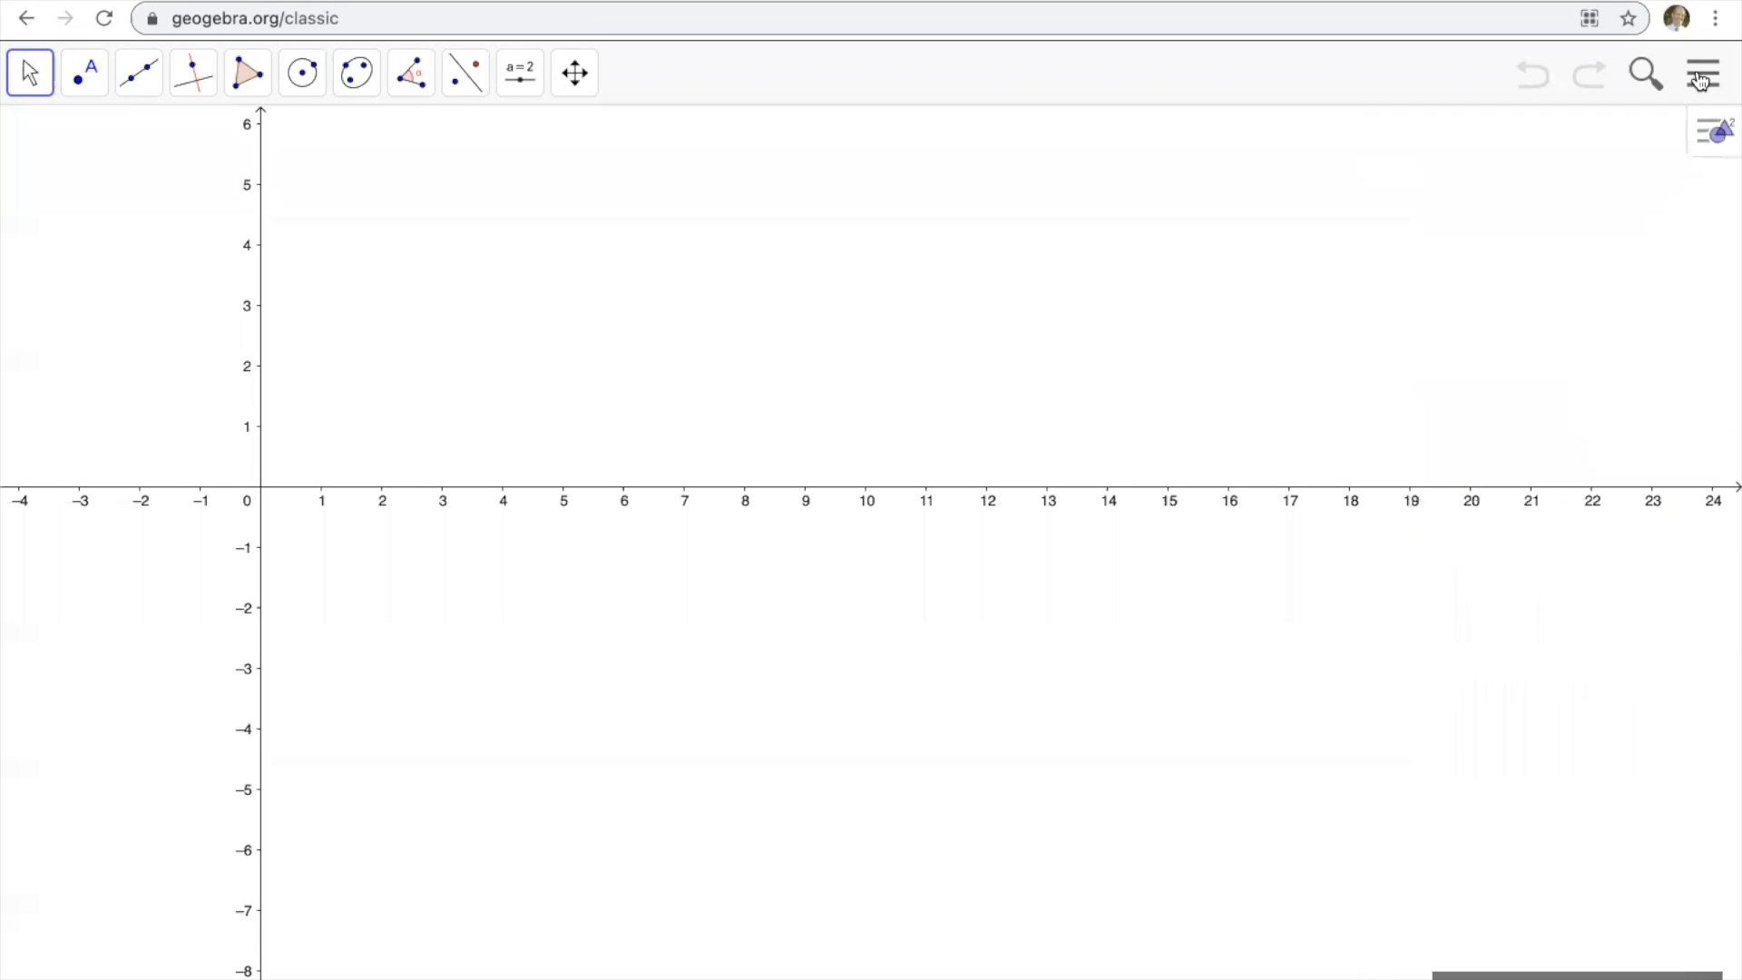
Hide the coordinate axes in the Graphics 2 view to leave a blank canvas.
click(1708, 131)
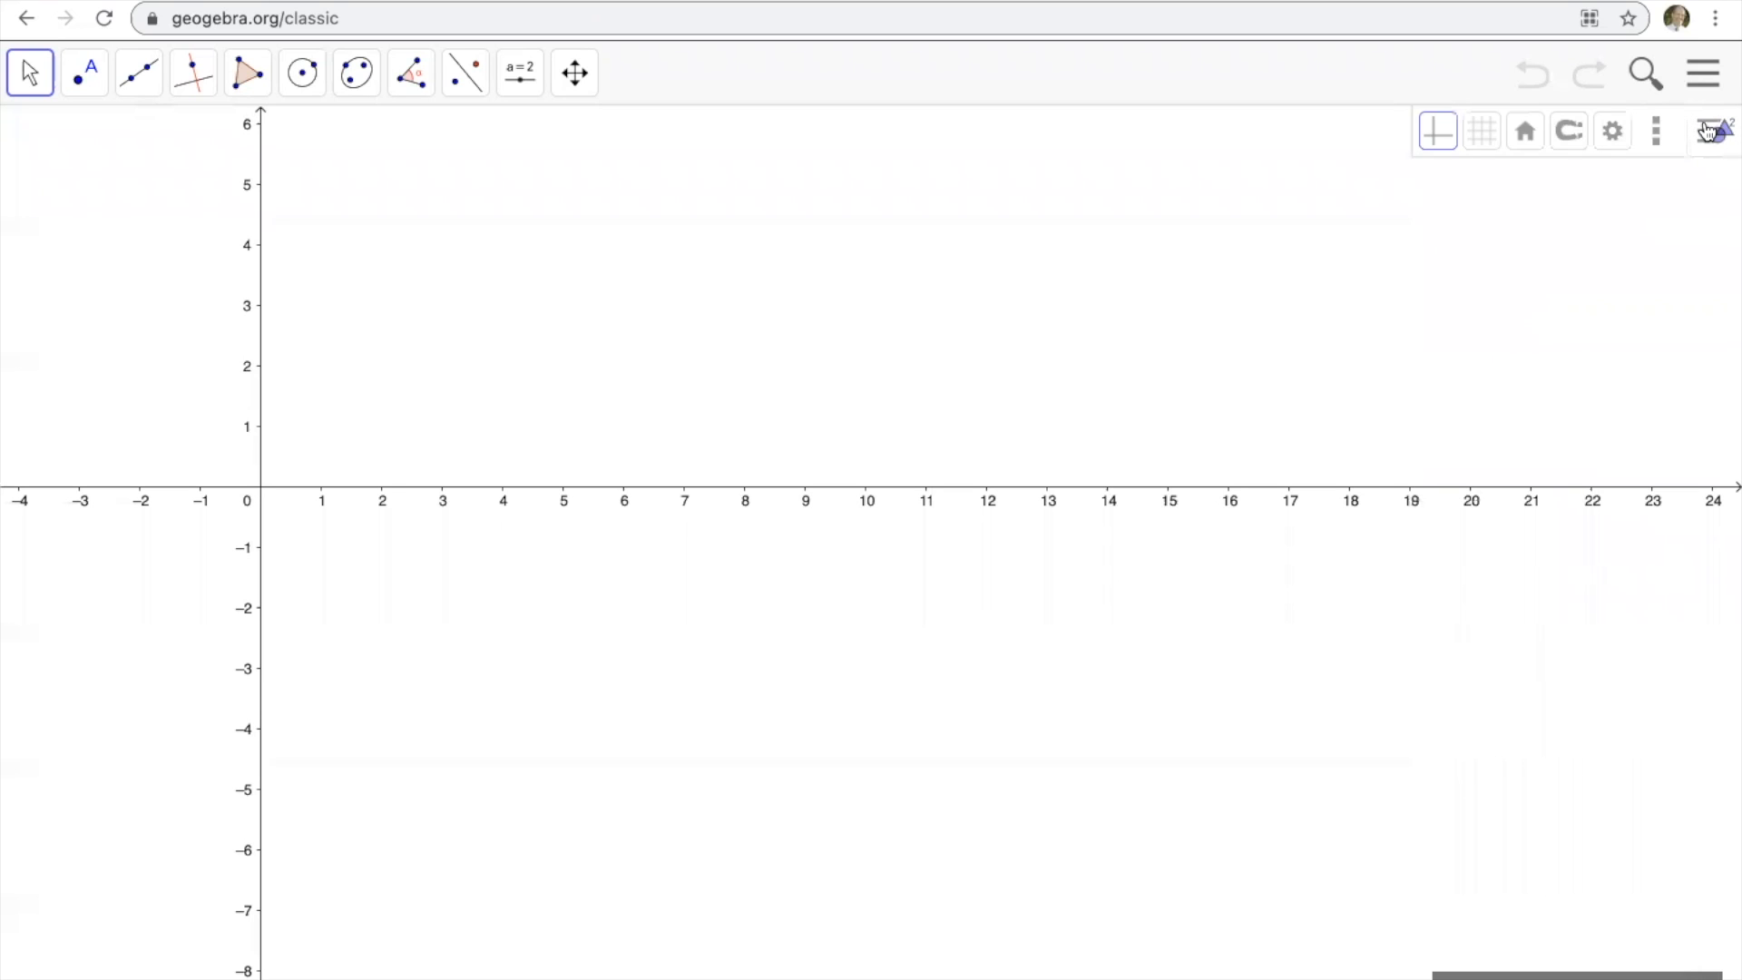
click(1438, 133)
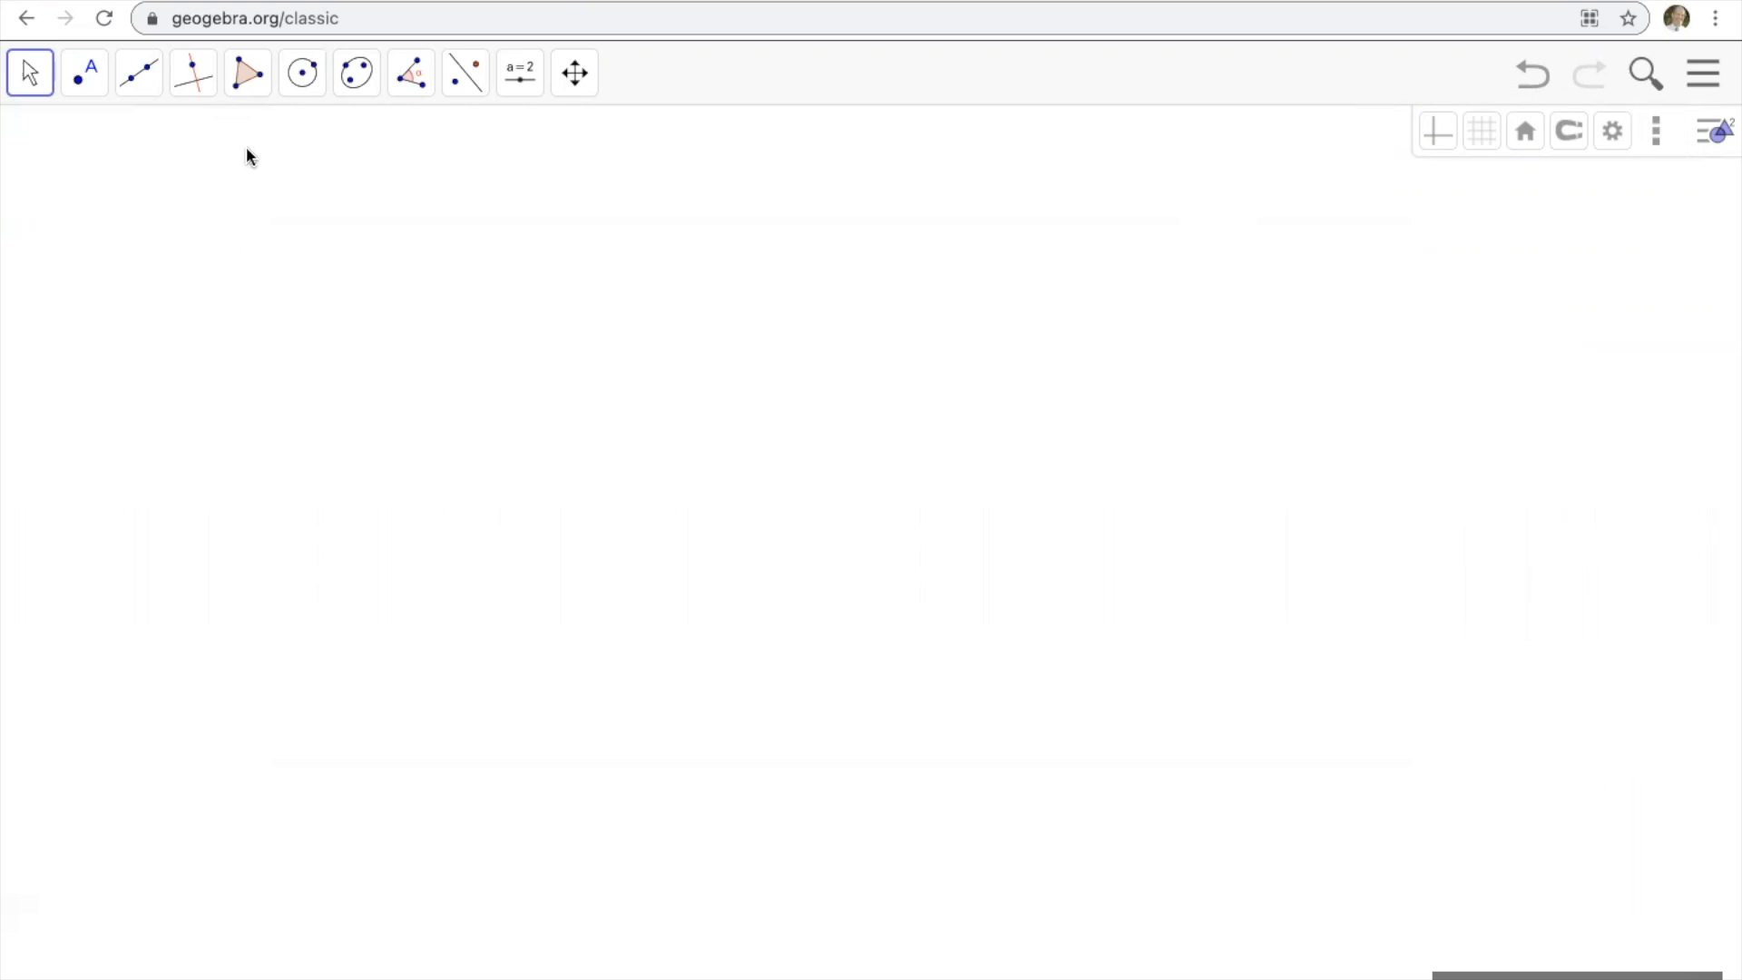
click(36, 71)
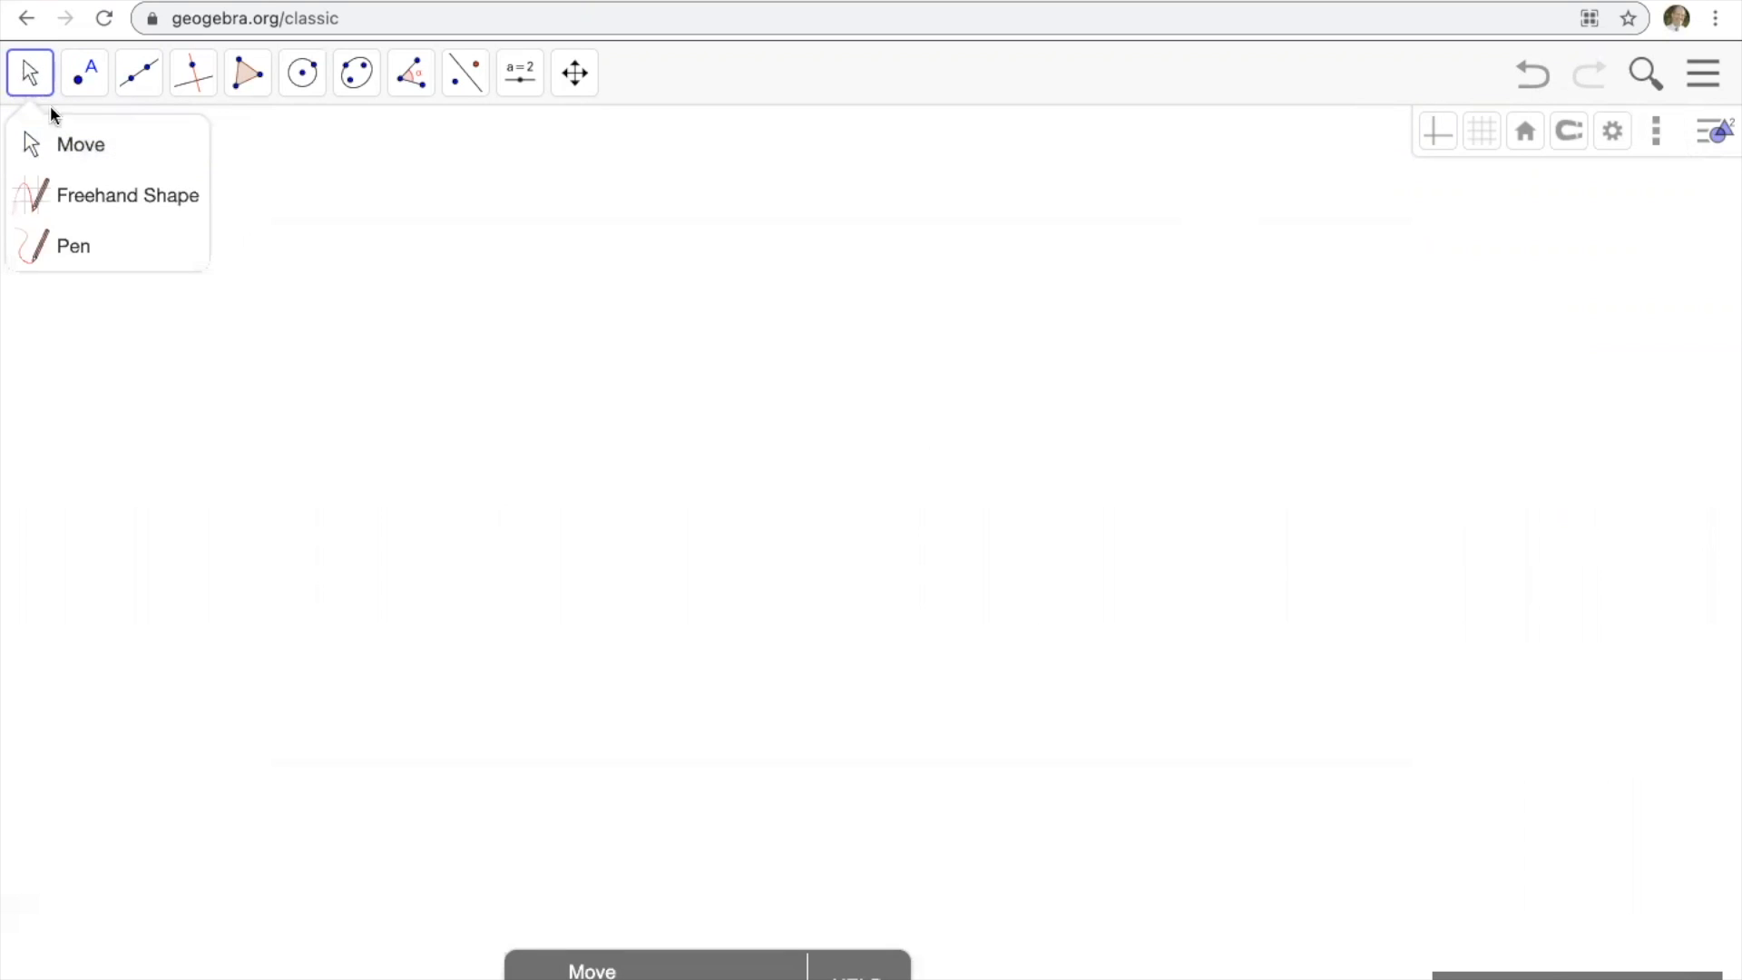
click(34, 81)
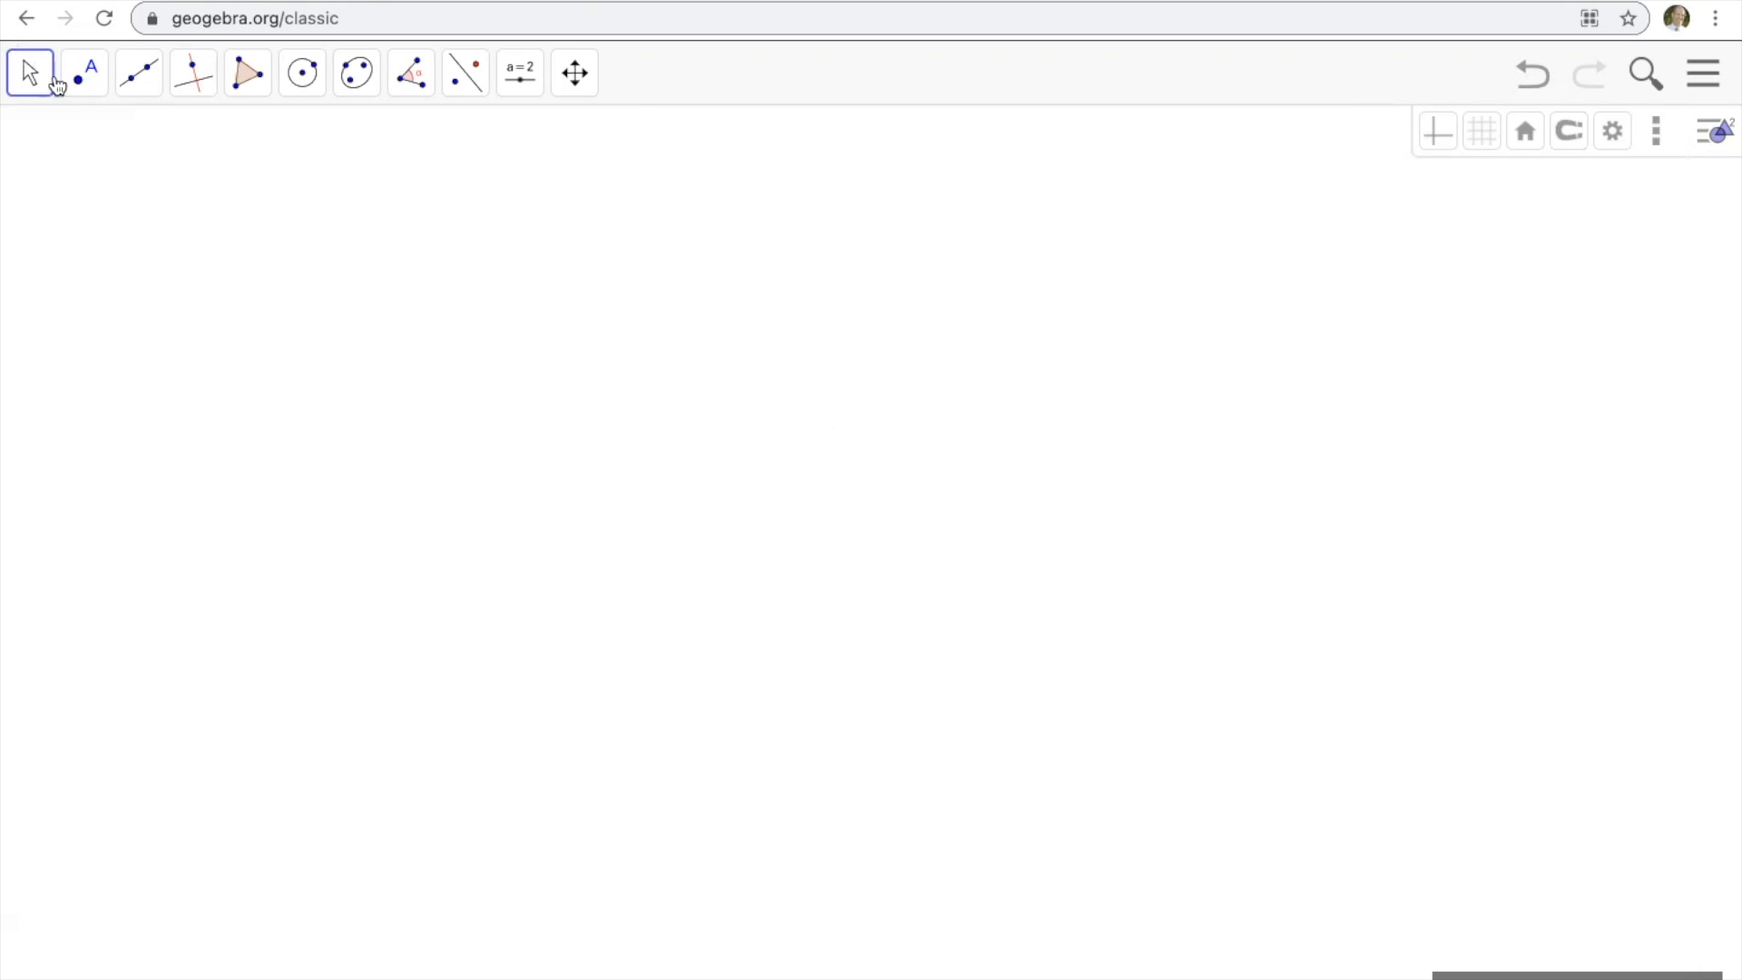
Sign out of the current GeoGebra account.
click(1706, 84)
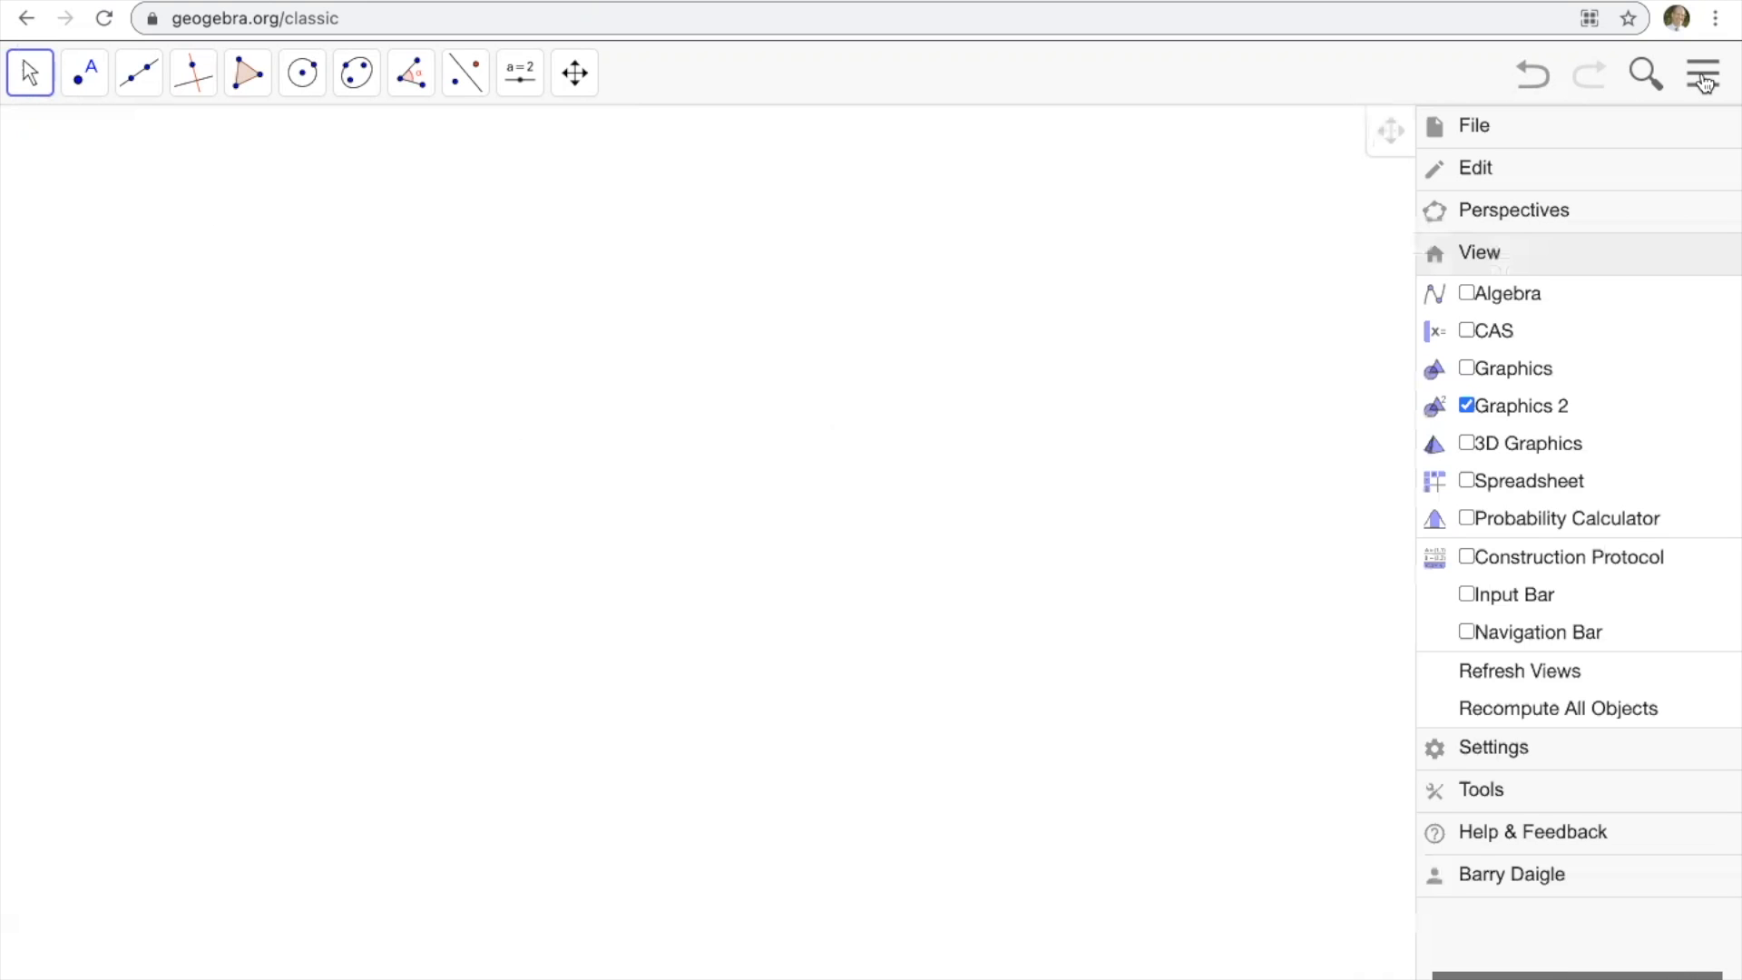
click(1526, 880)
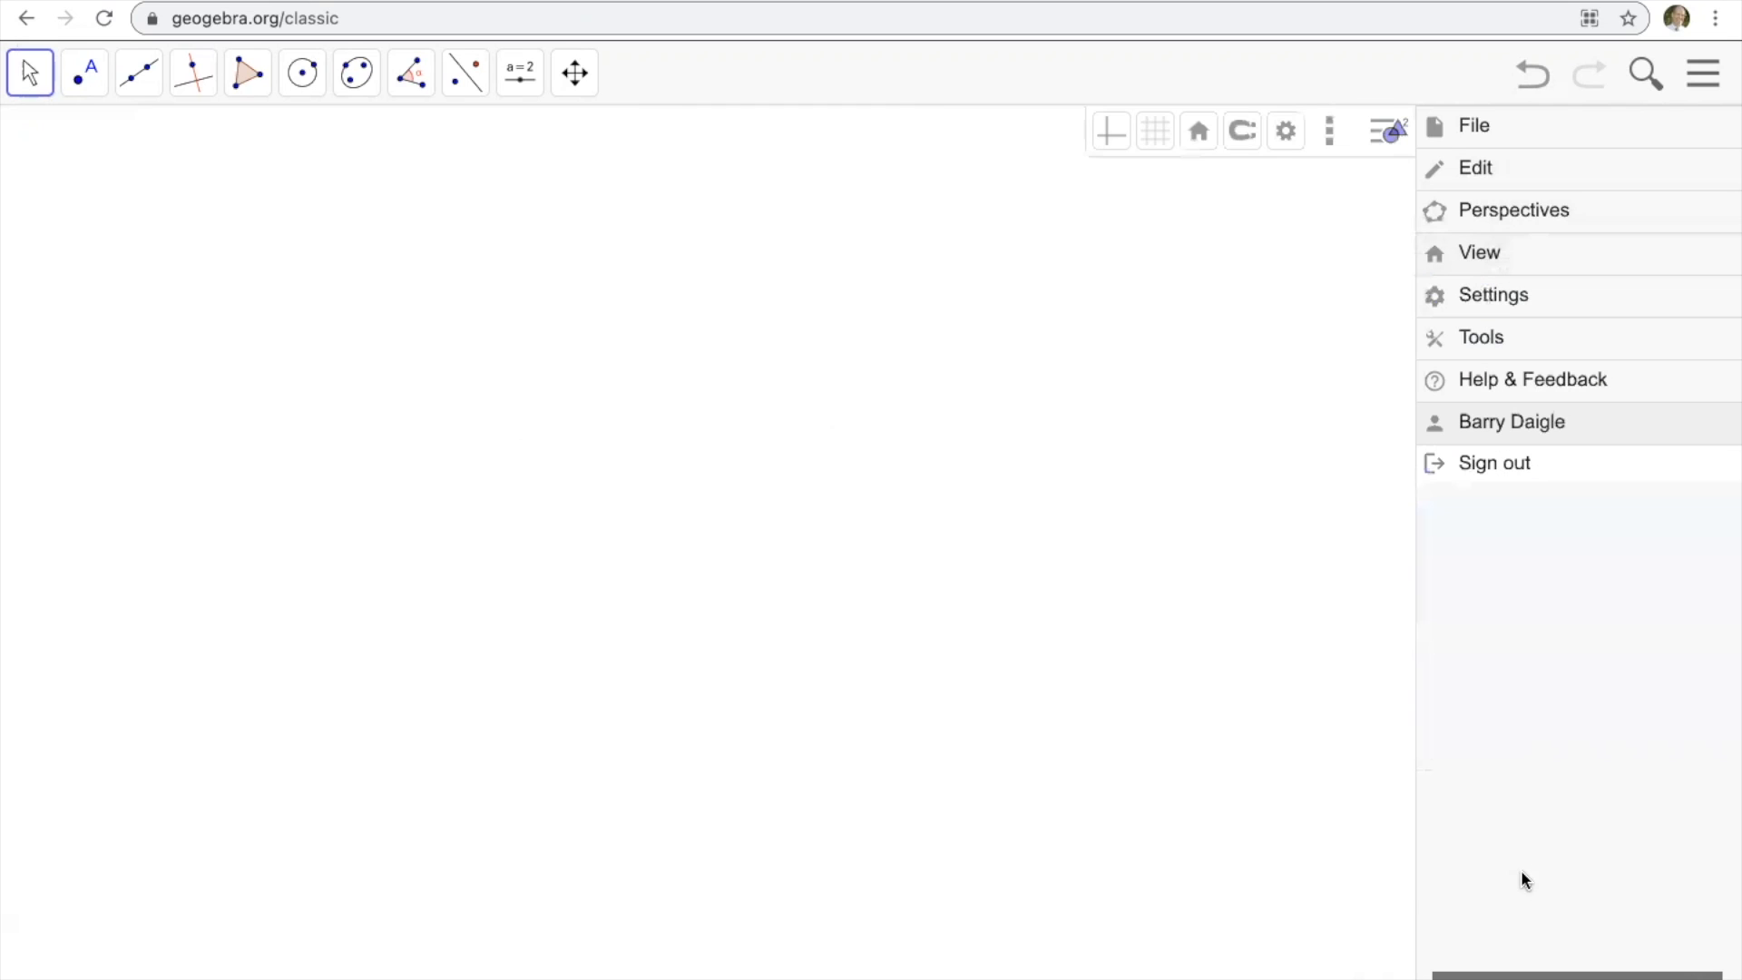
click(1505, 467)
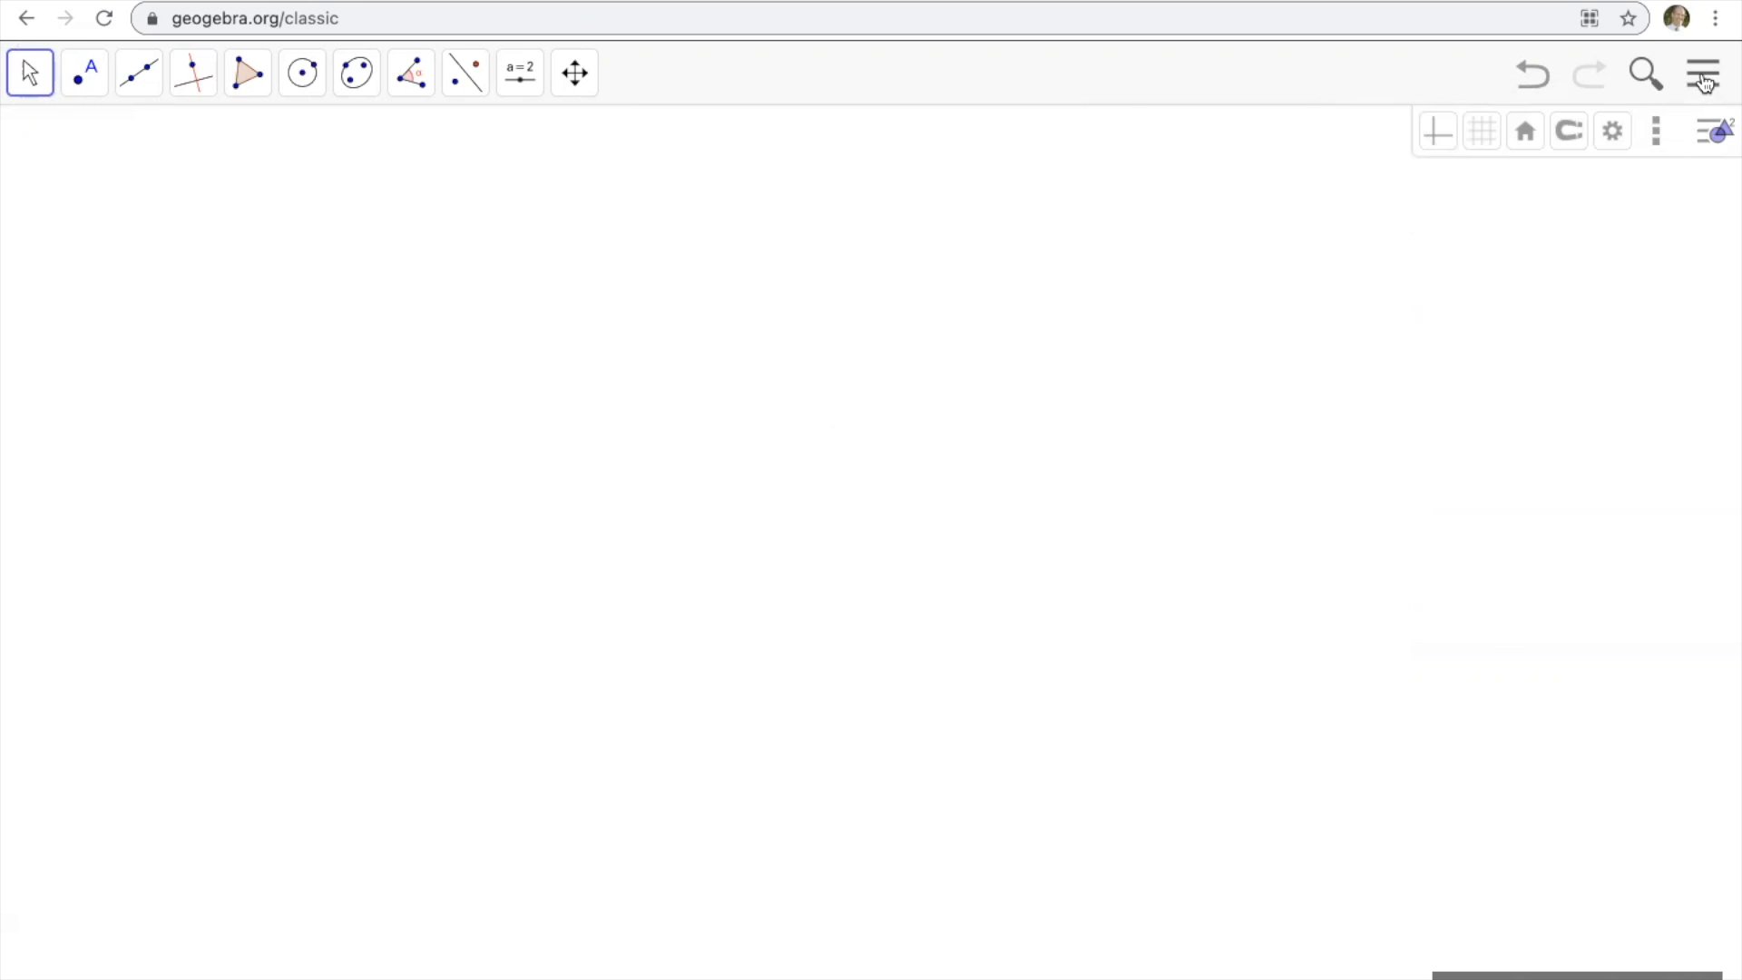
Sign in to GeoGebra, replacing the prefilled username with the account's e-mail address and using the saved password.
click(1704, 83)
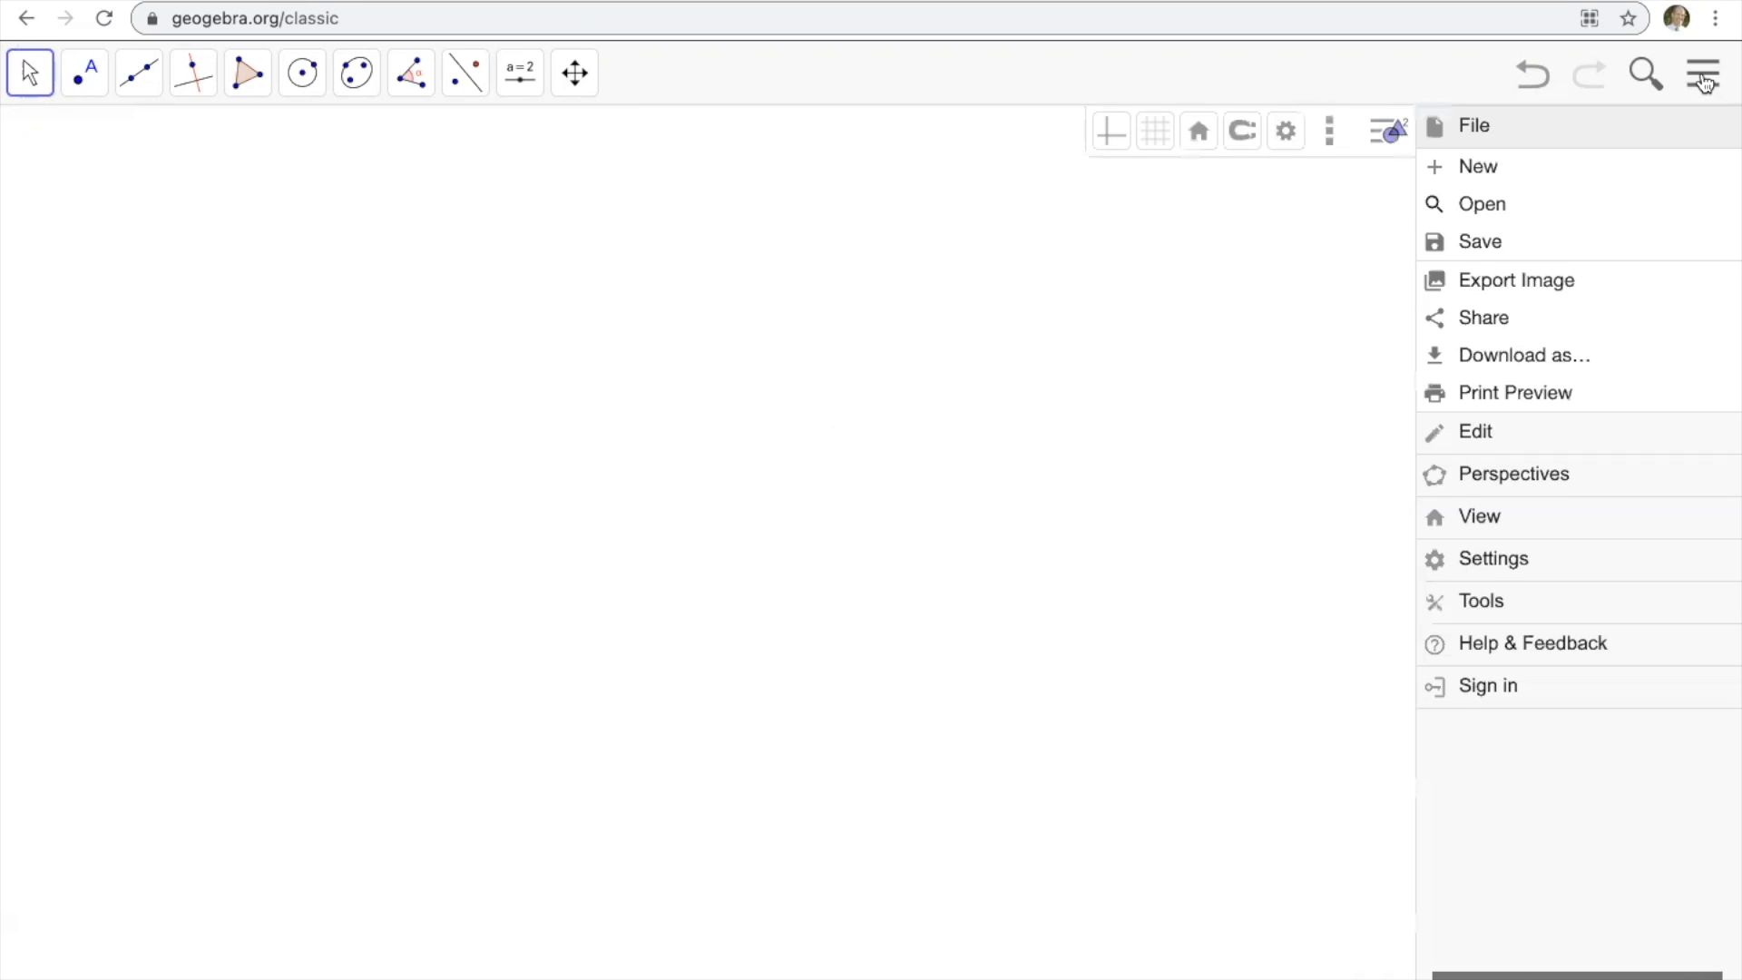
click(1498, 691)
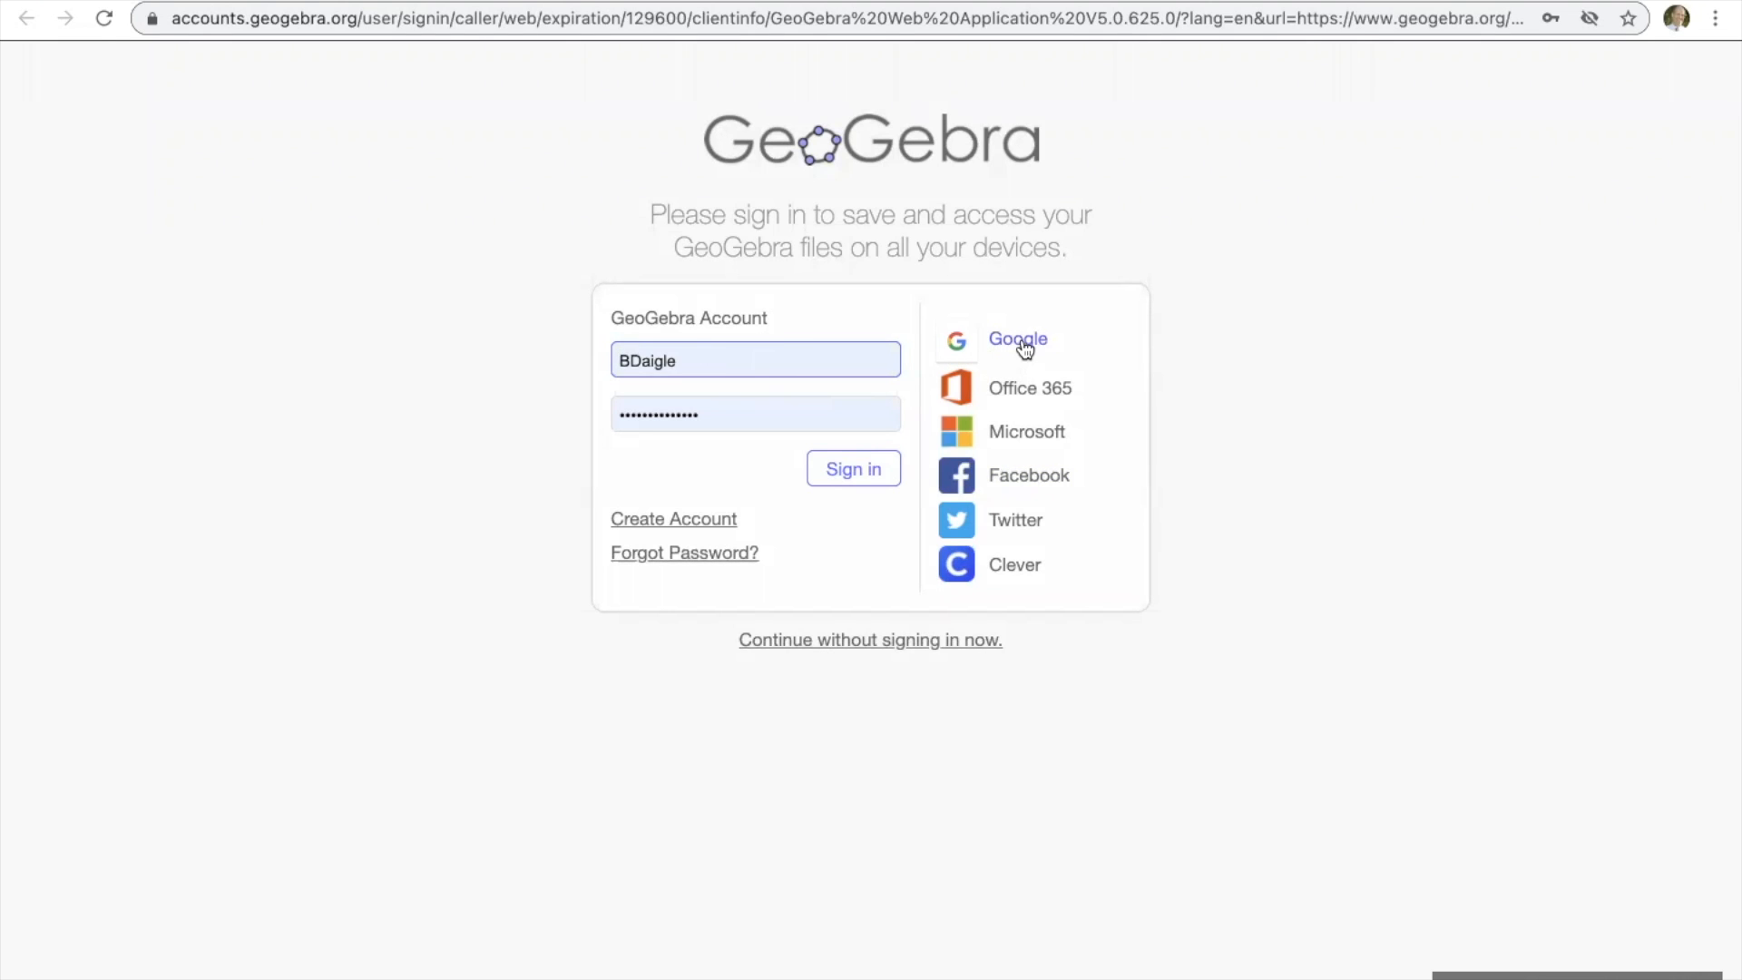
double_click(813, 361)
key(BackSpace)
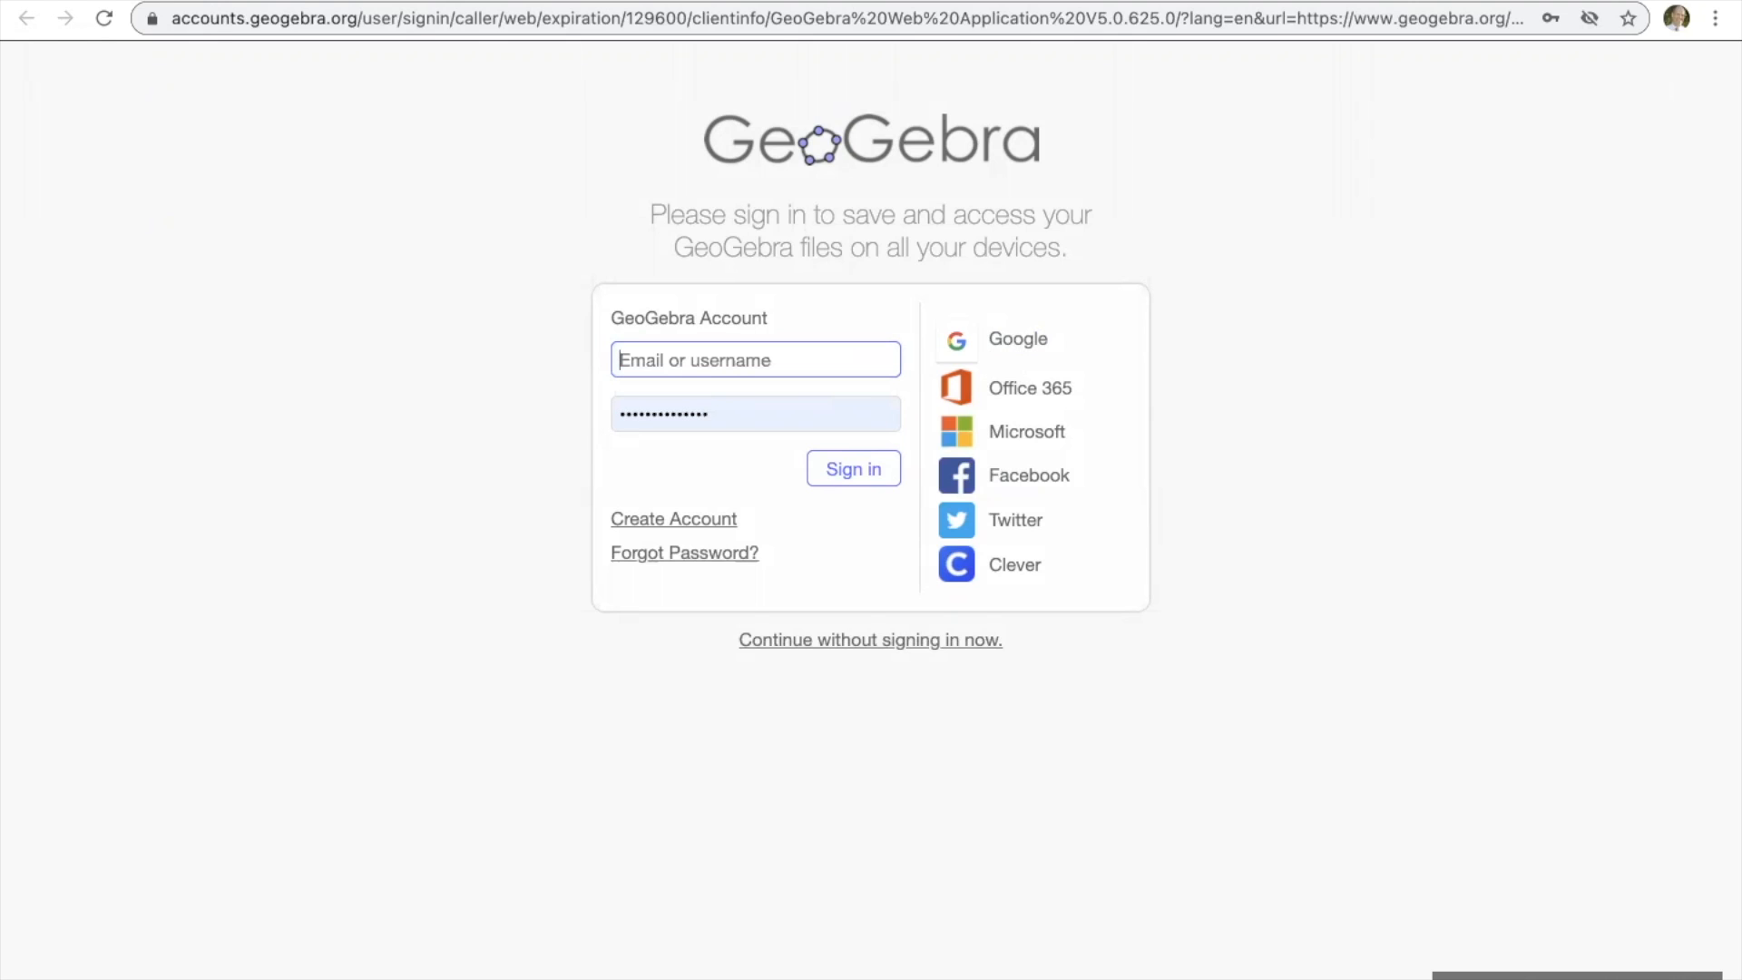
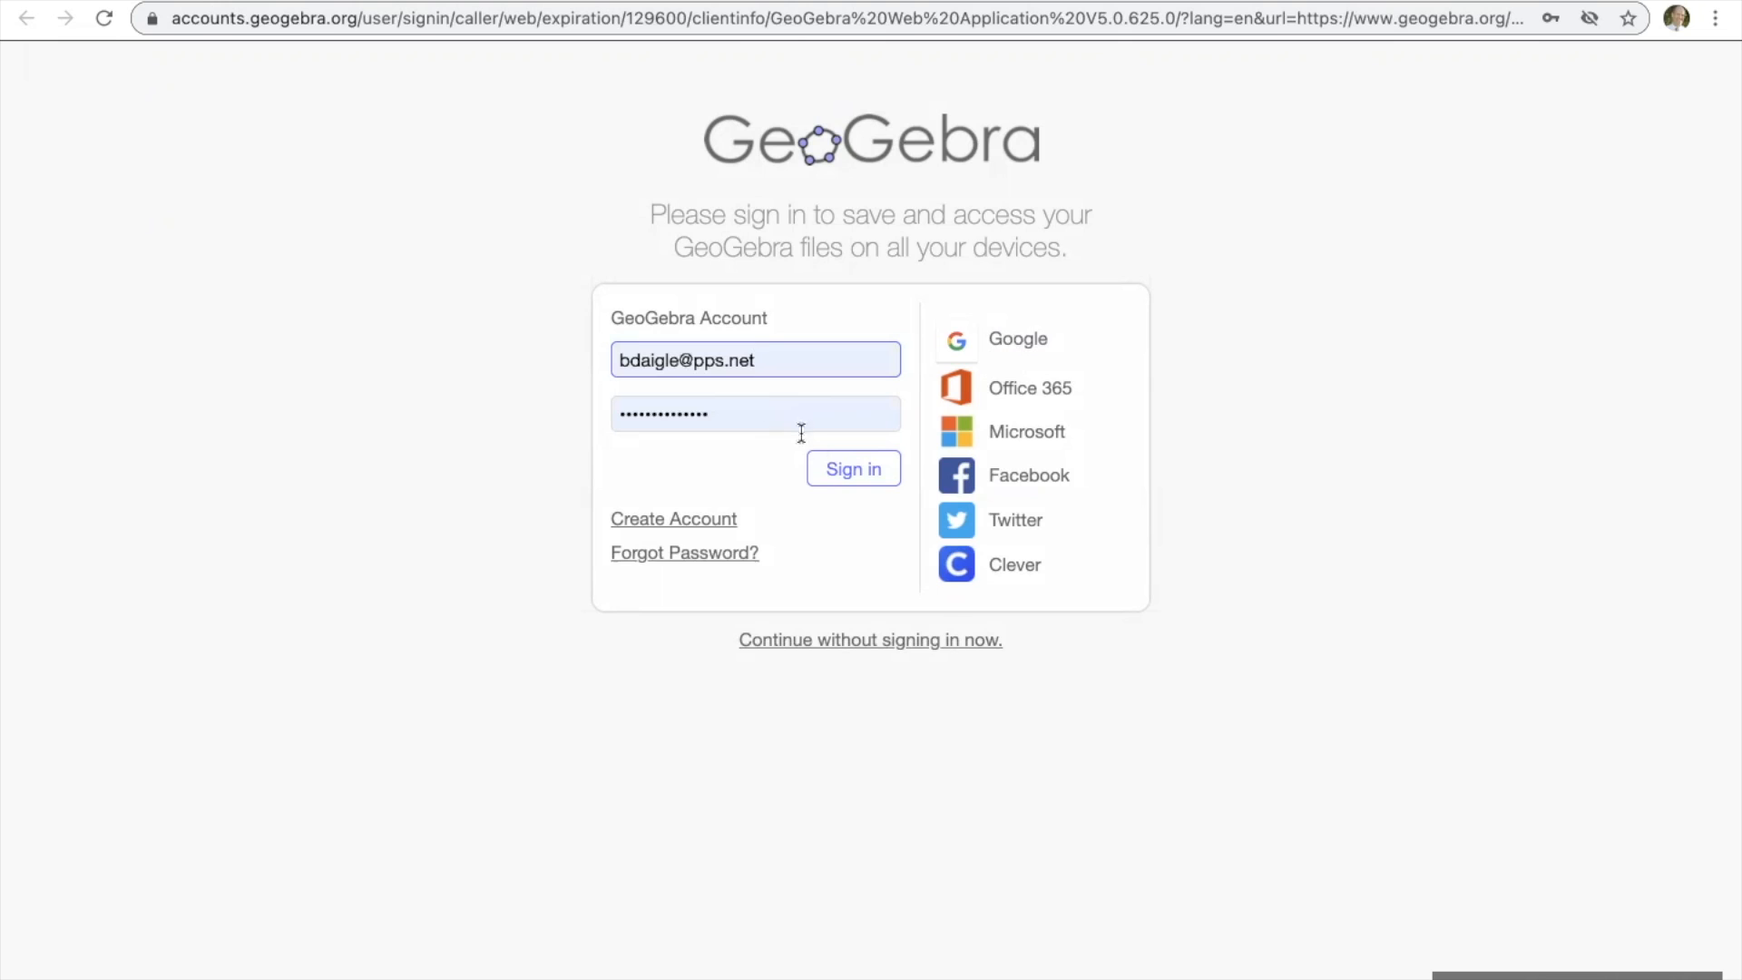
click(836, 468)
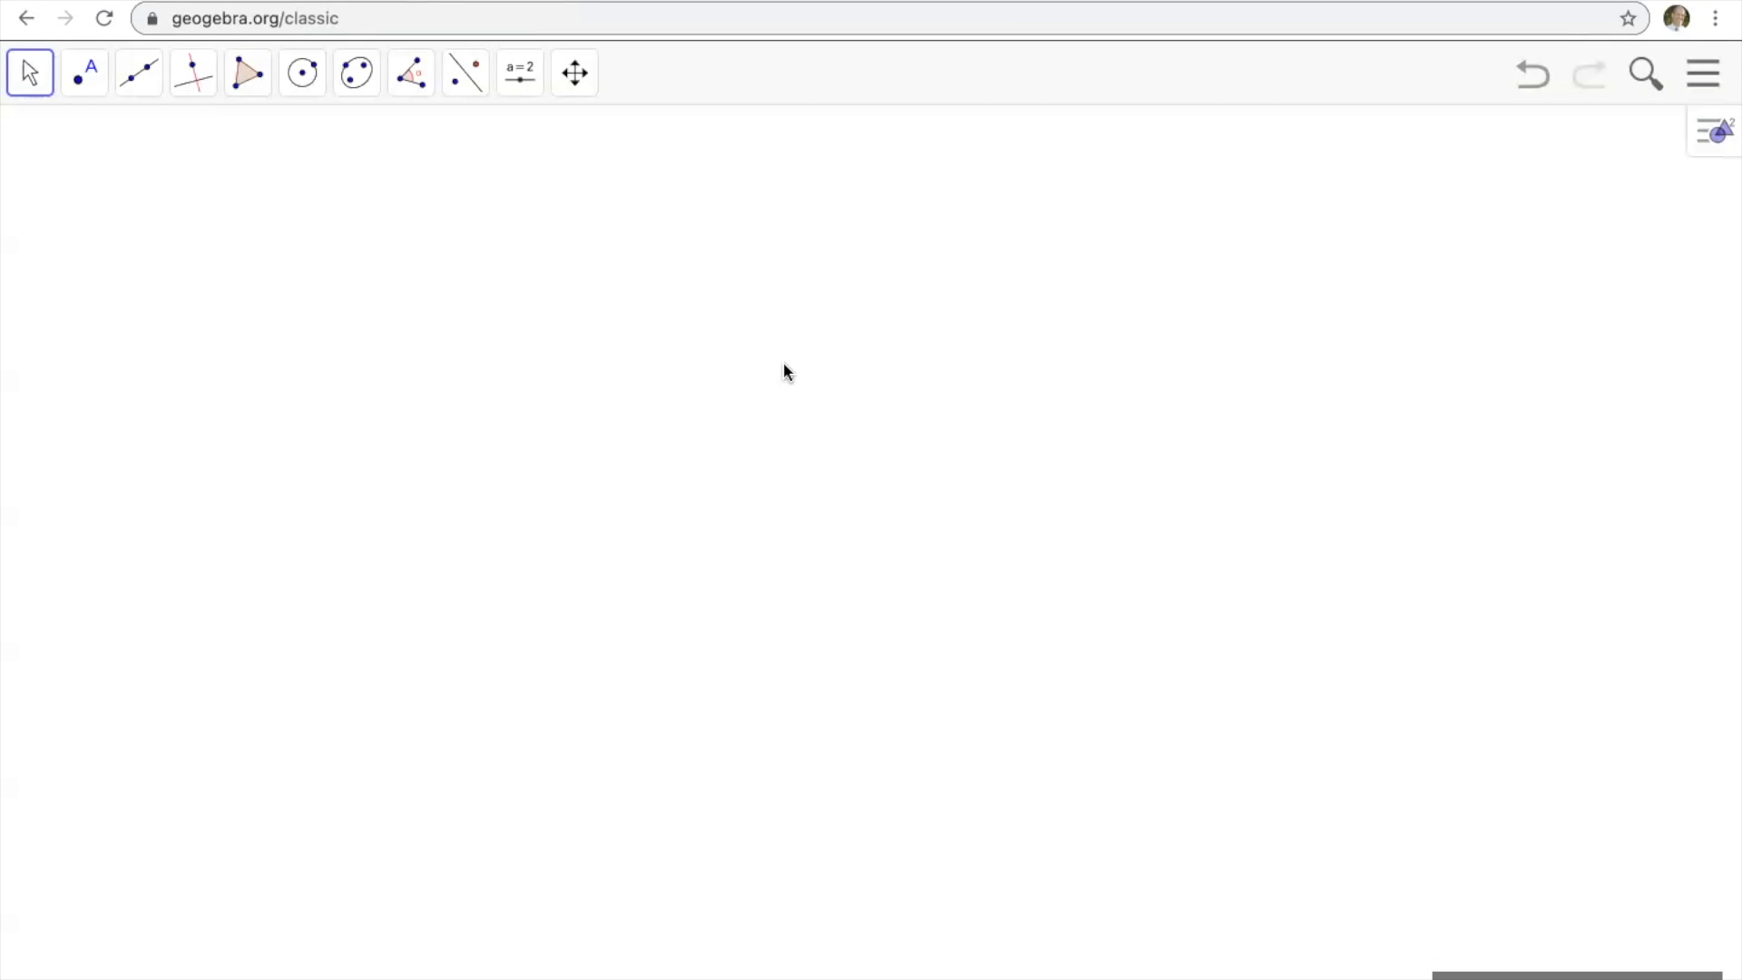
click(33, 78)
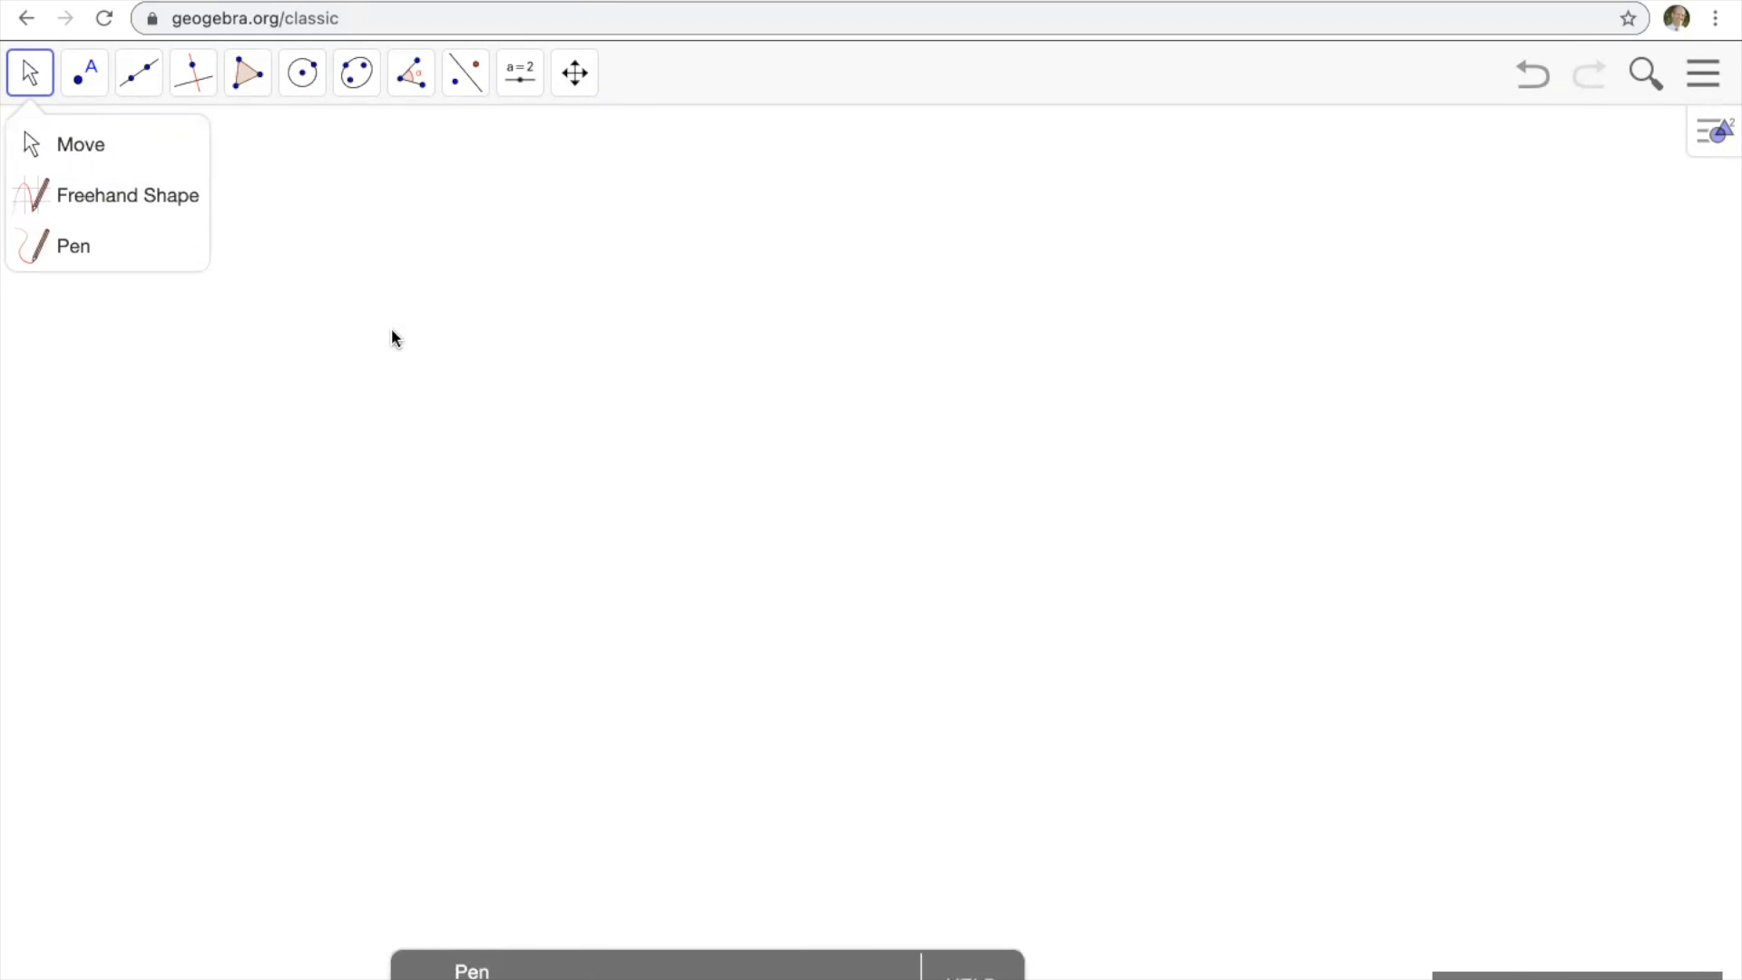
mouse_move(87, 82)
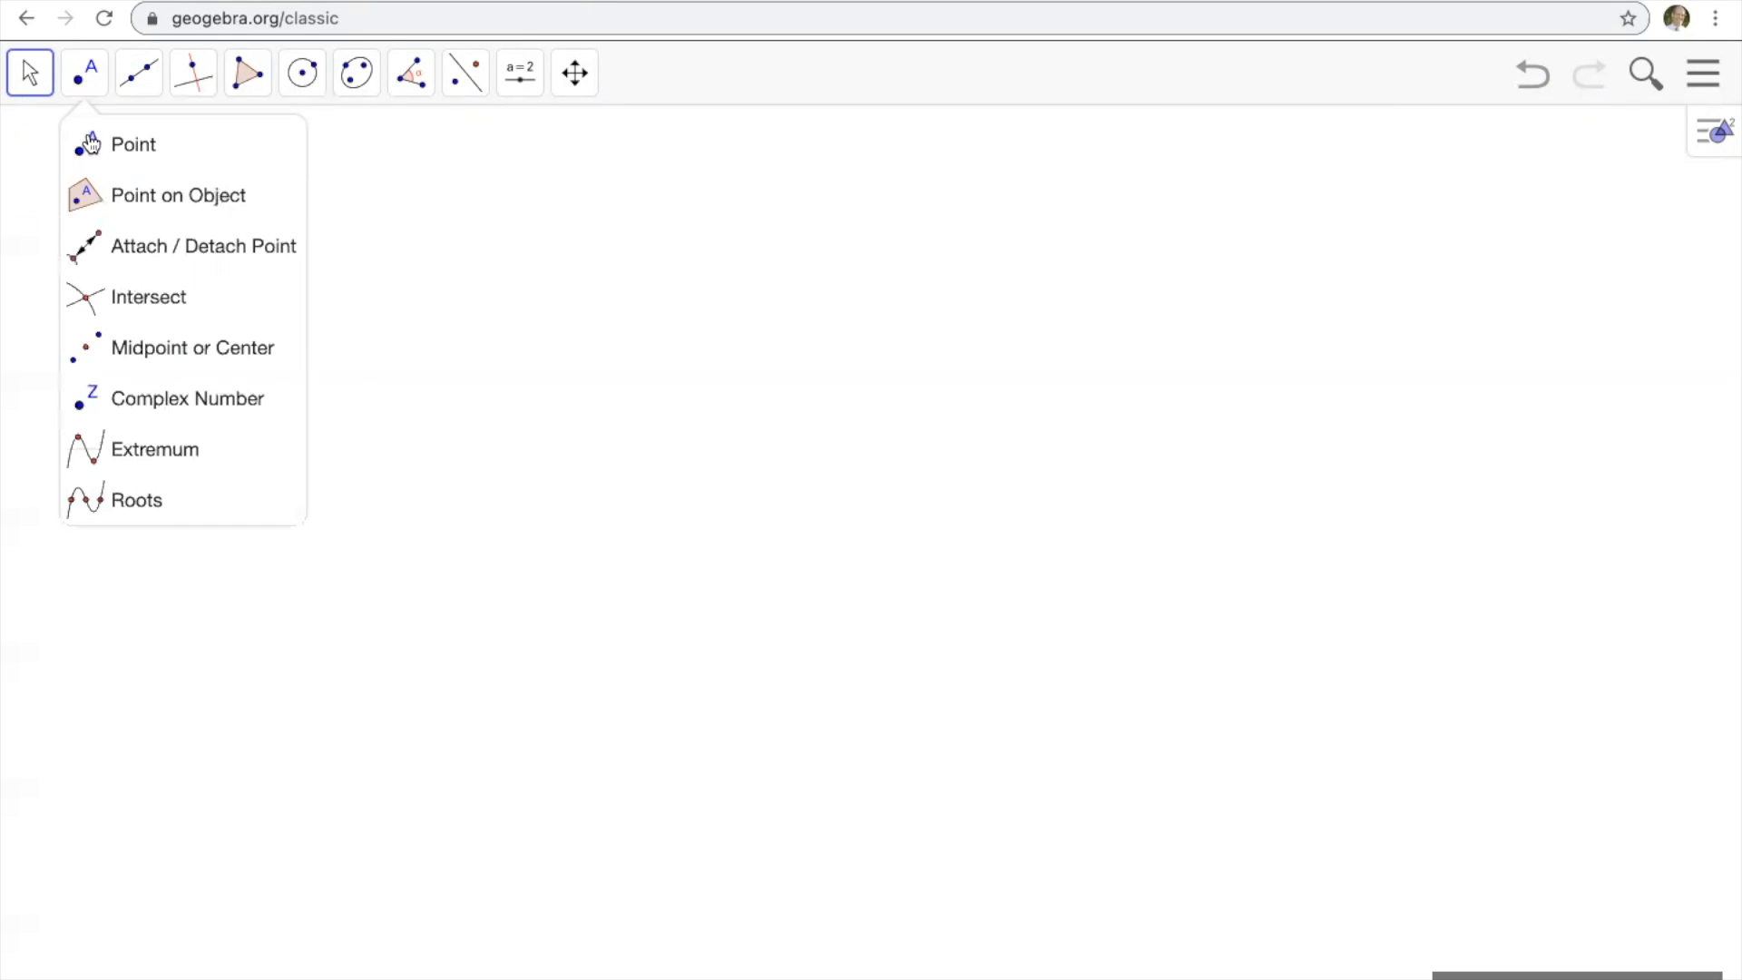
mouse_move(248, 84)
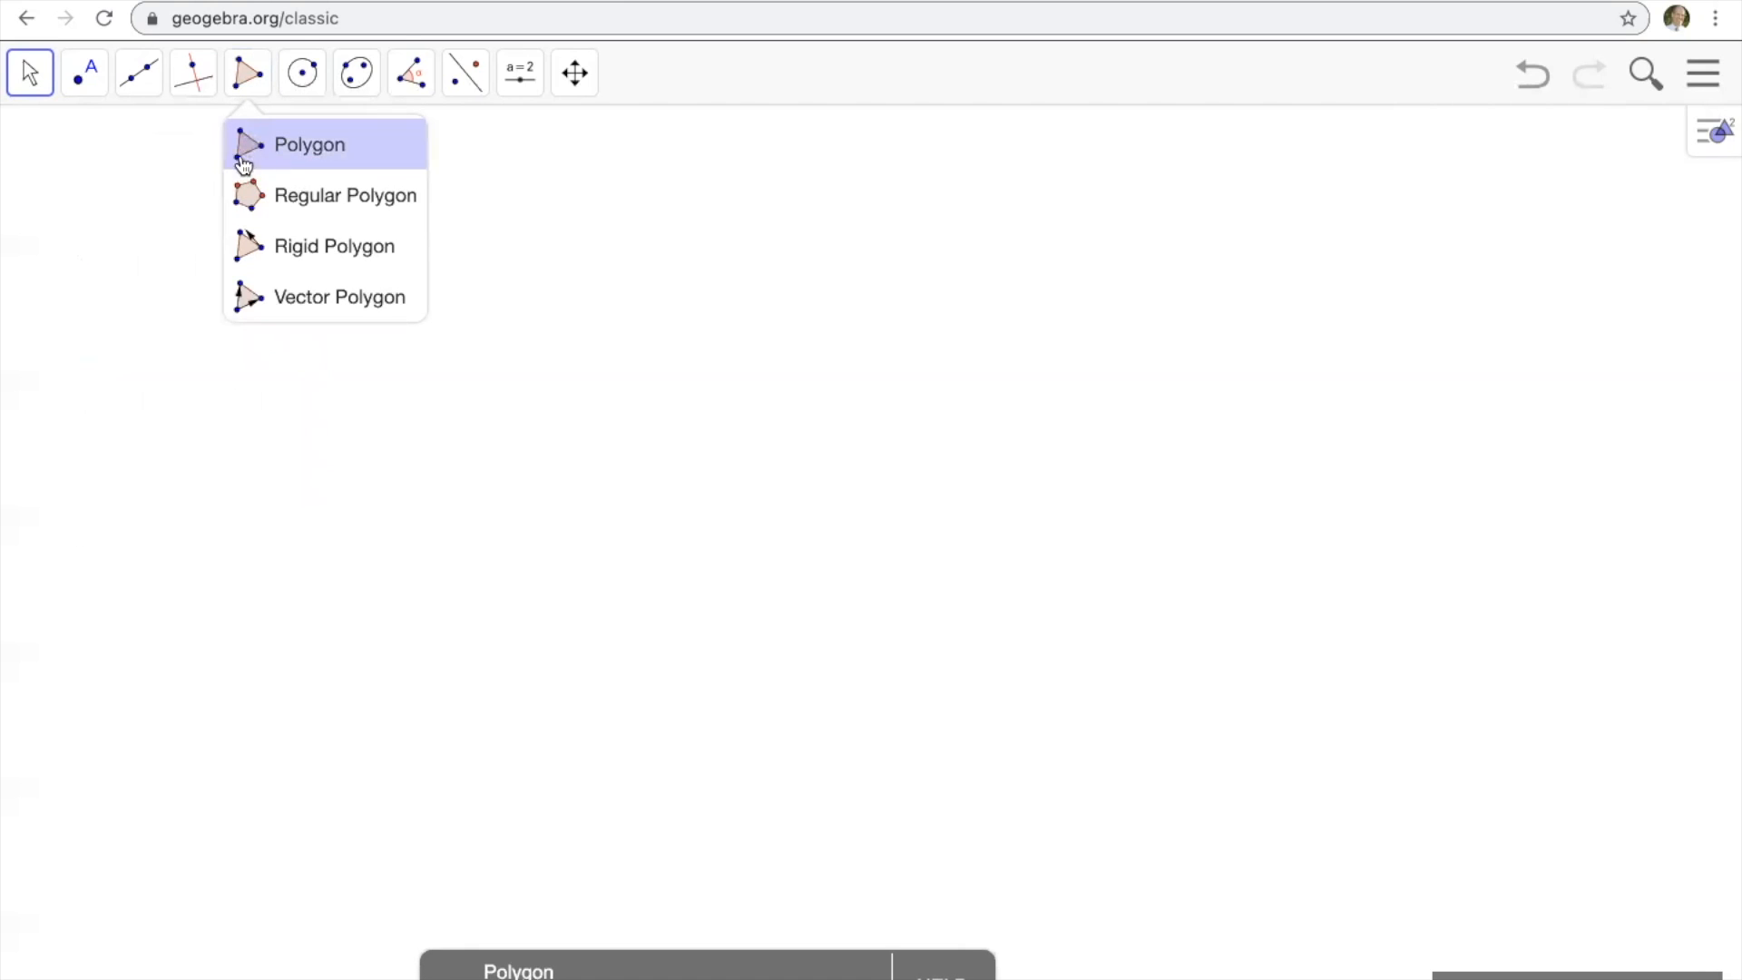
mouse_move(150, 75)
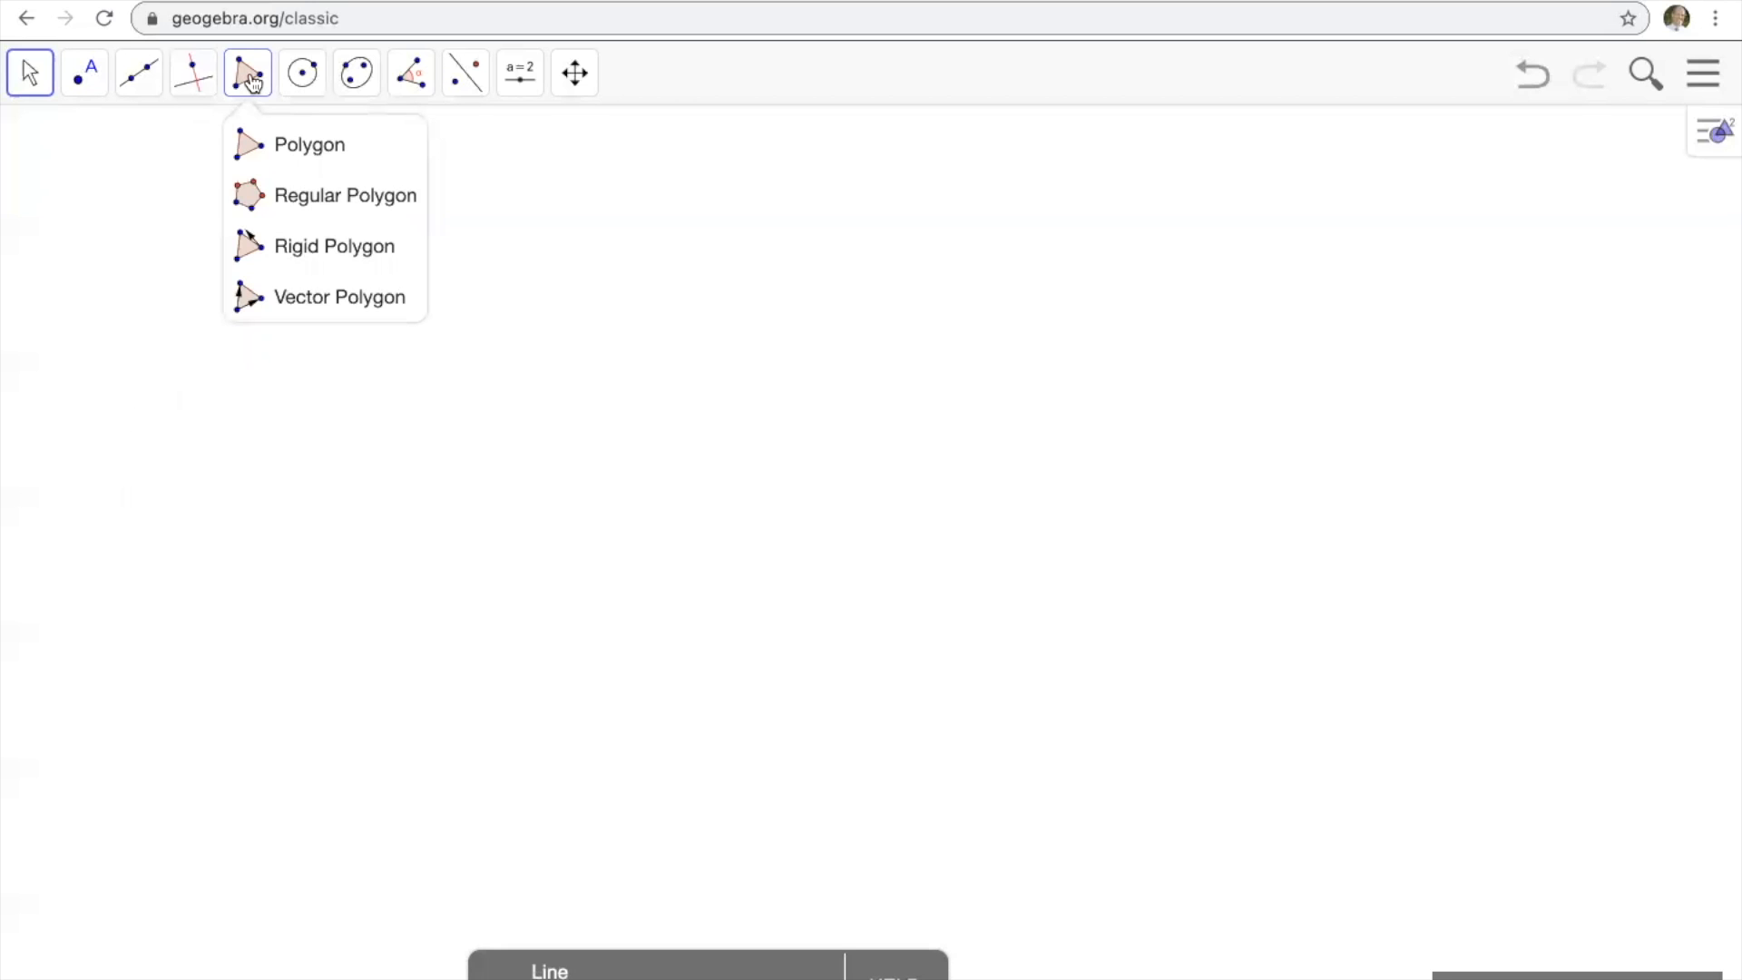
Draw a triangle with the Polygon tool in the upper-left area of the blank canvas.
click(289, 145)
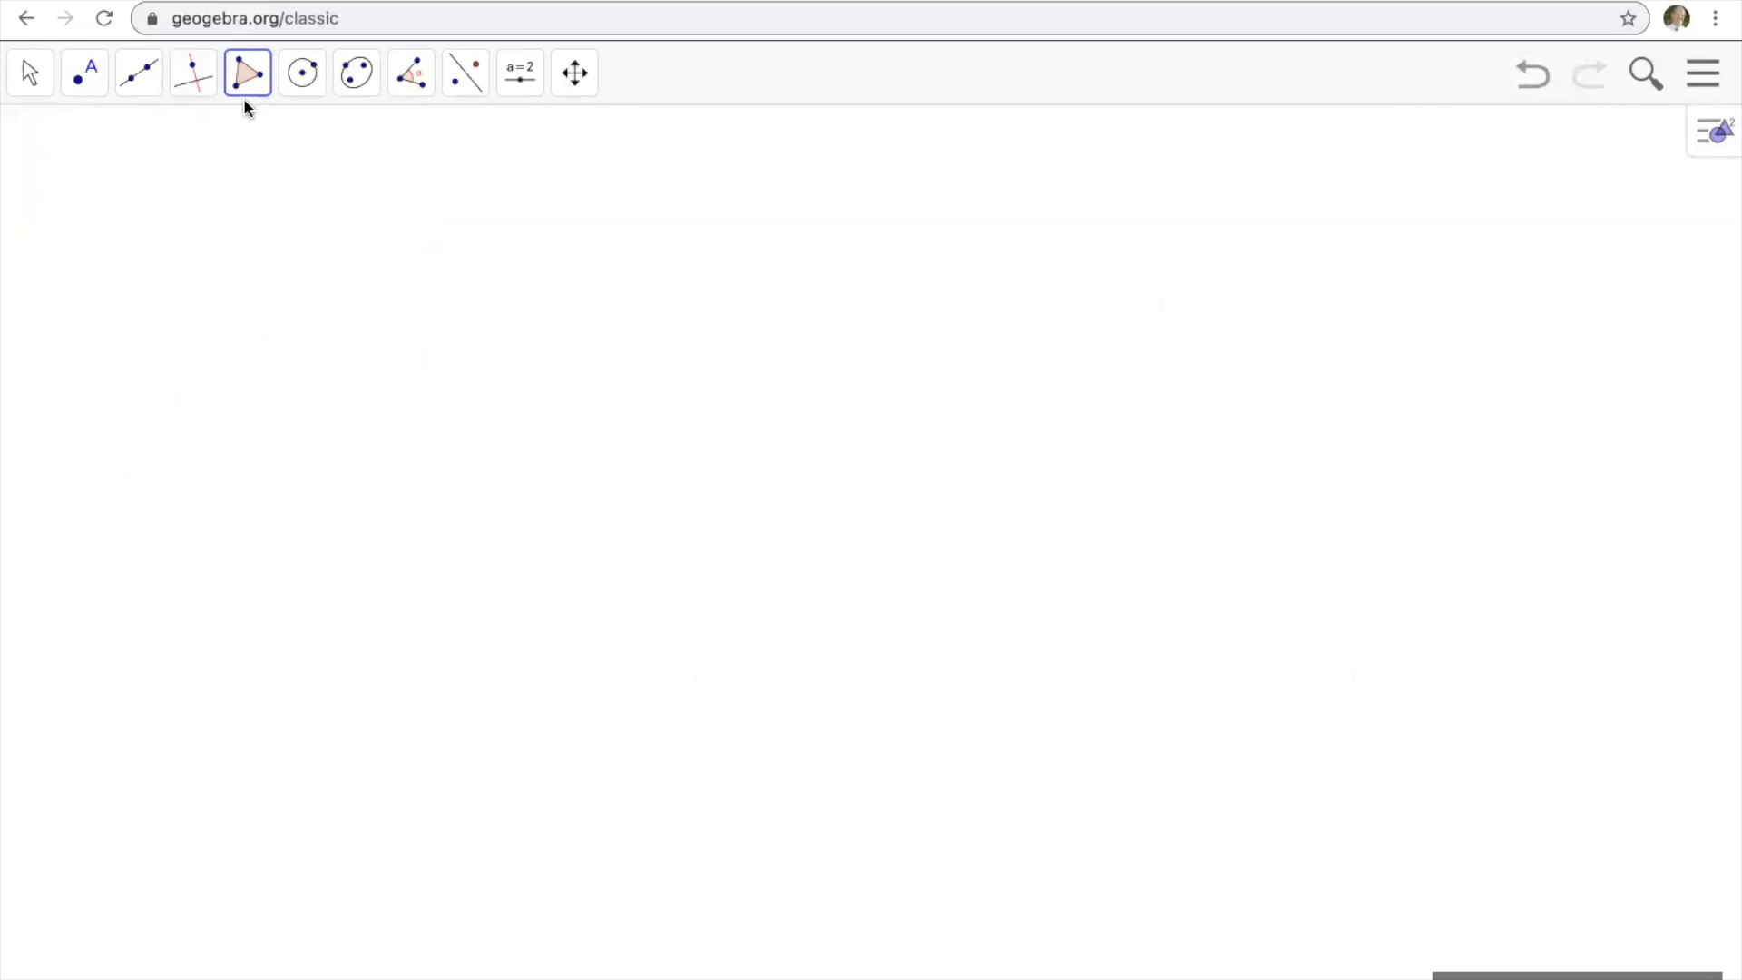
click(152, 337)
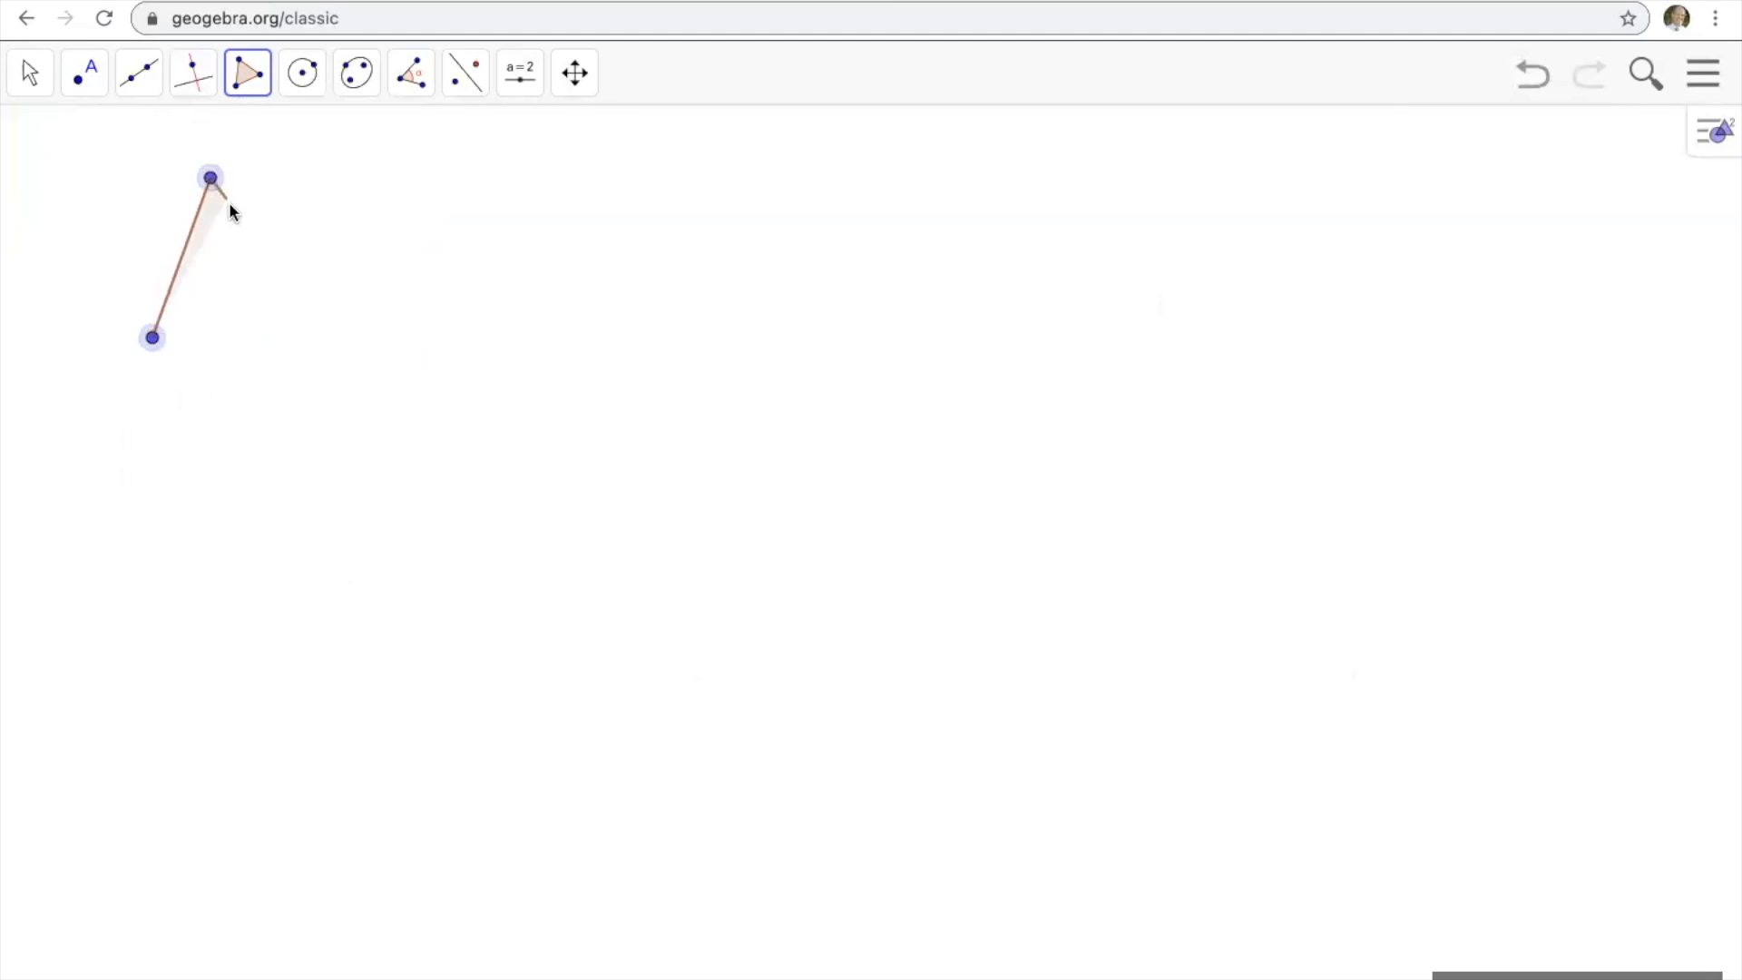
click(312, 316)
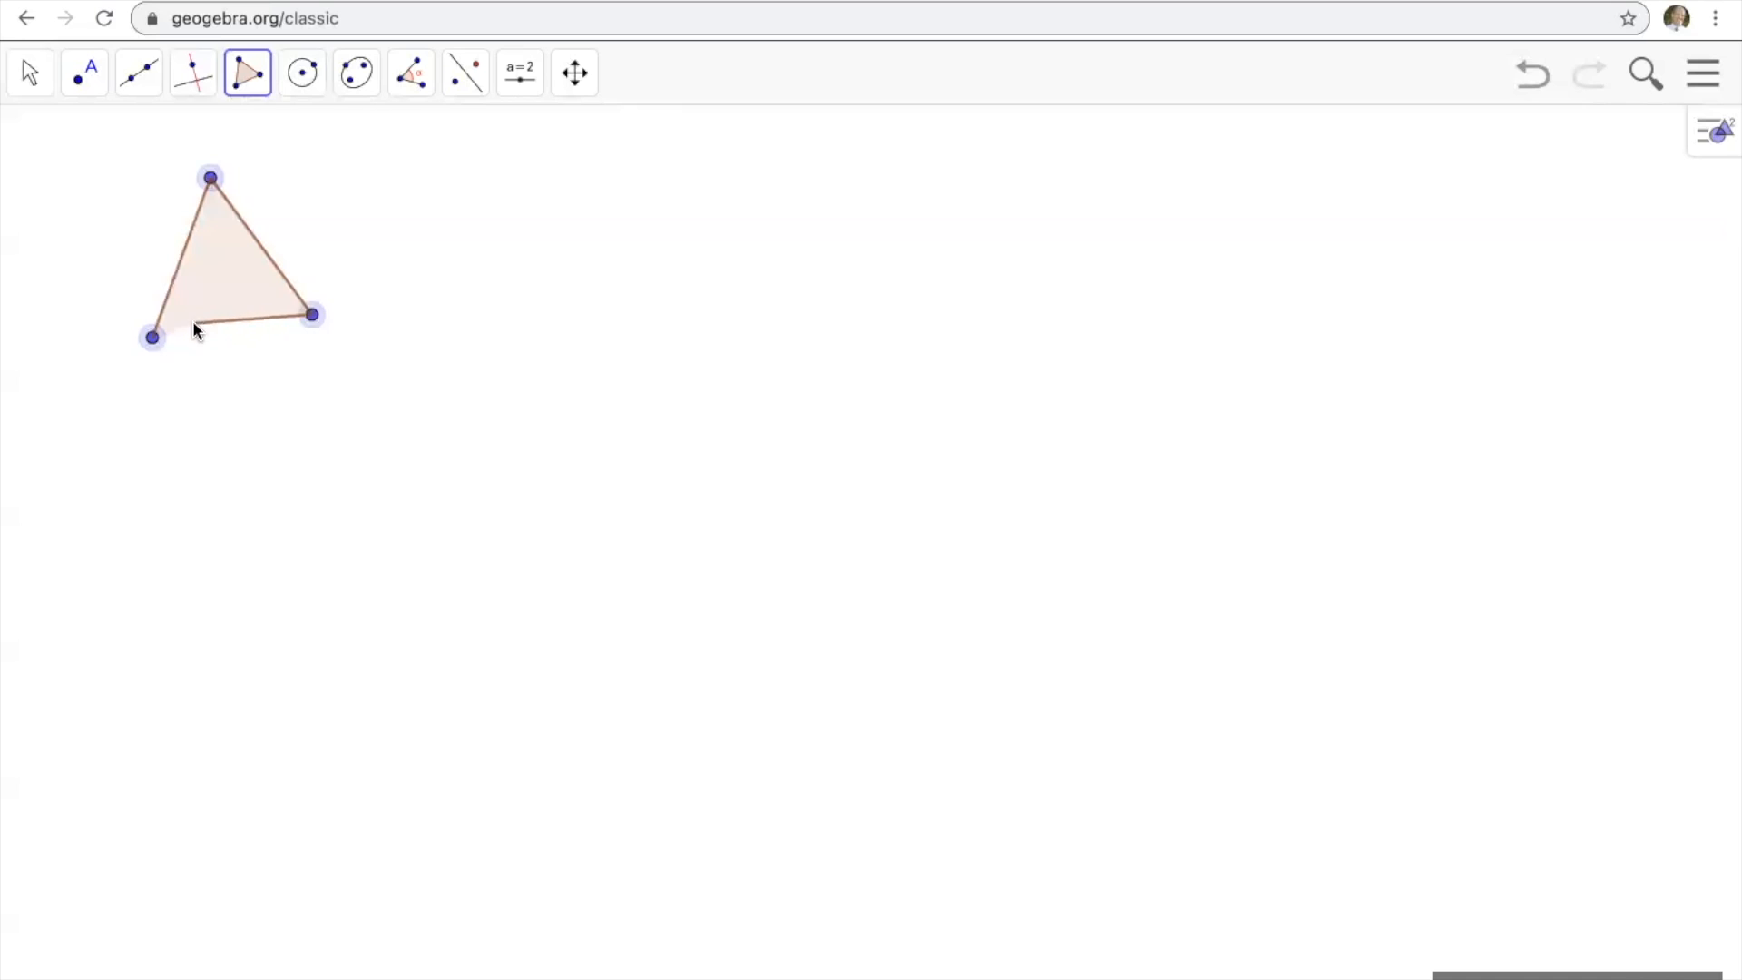
click(154, 339)
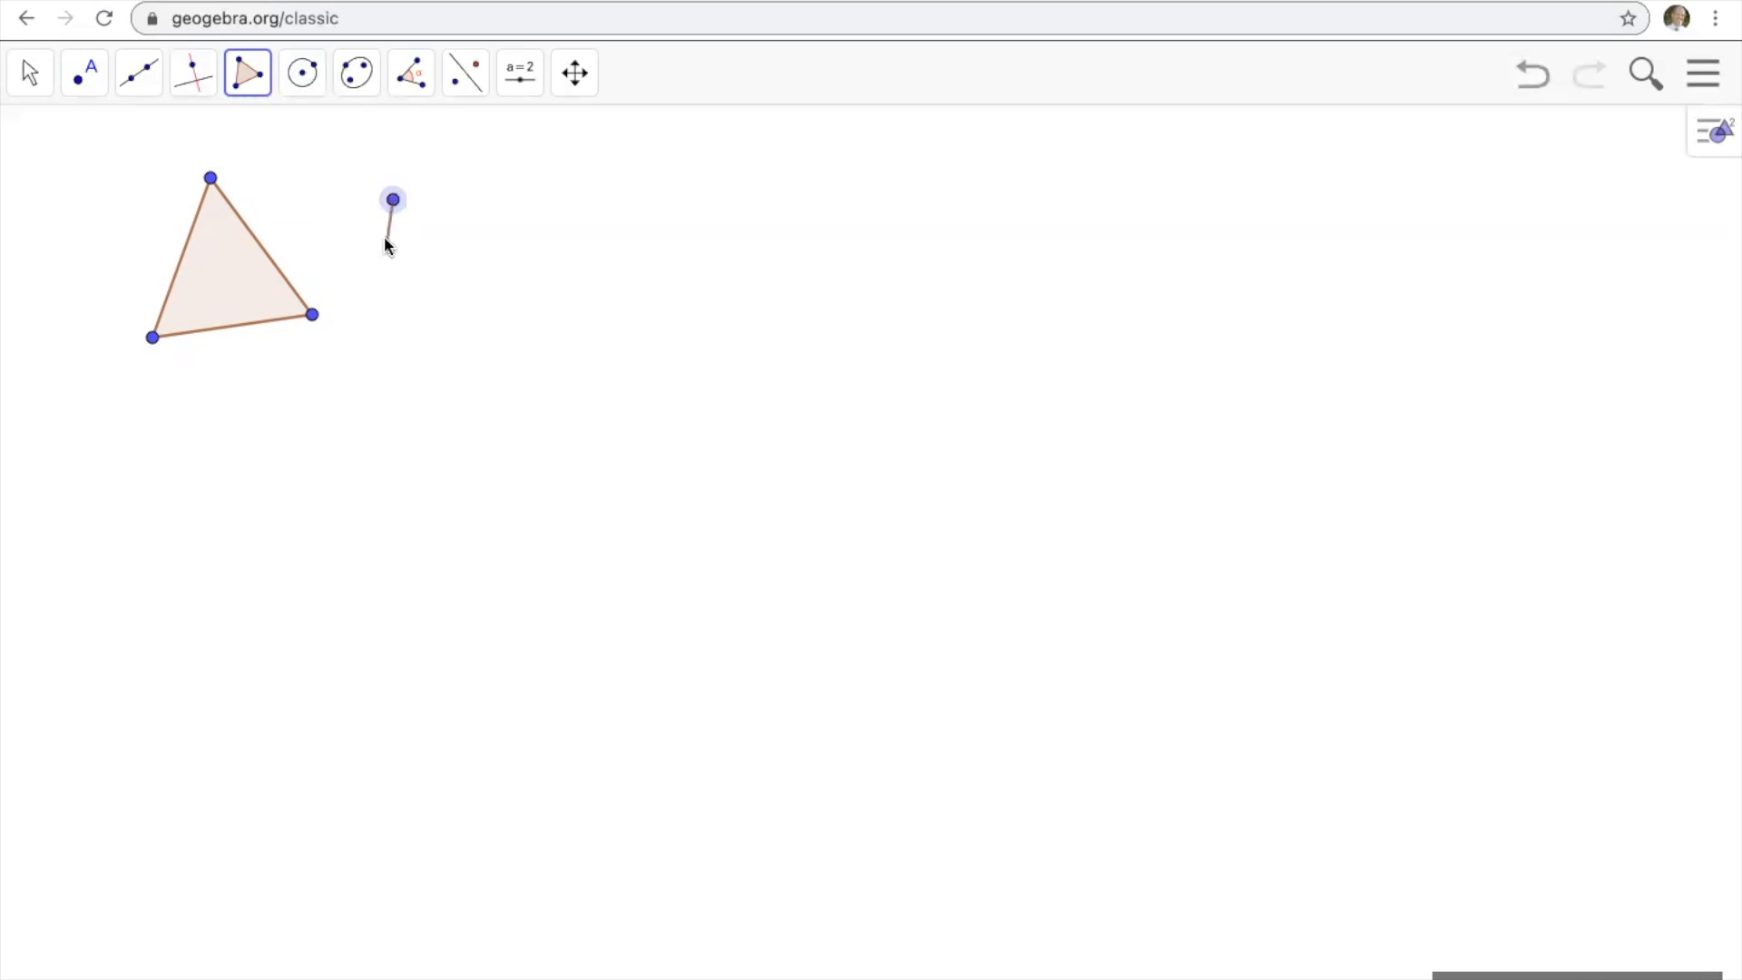
Draw an irregular quadrilateral with the Polygon tool just to the right of the triangle.
click(373, 324)
click(546, 347)
click(544, 153)
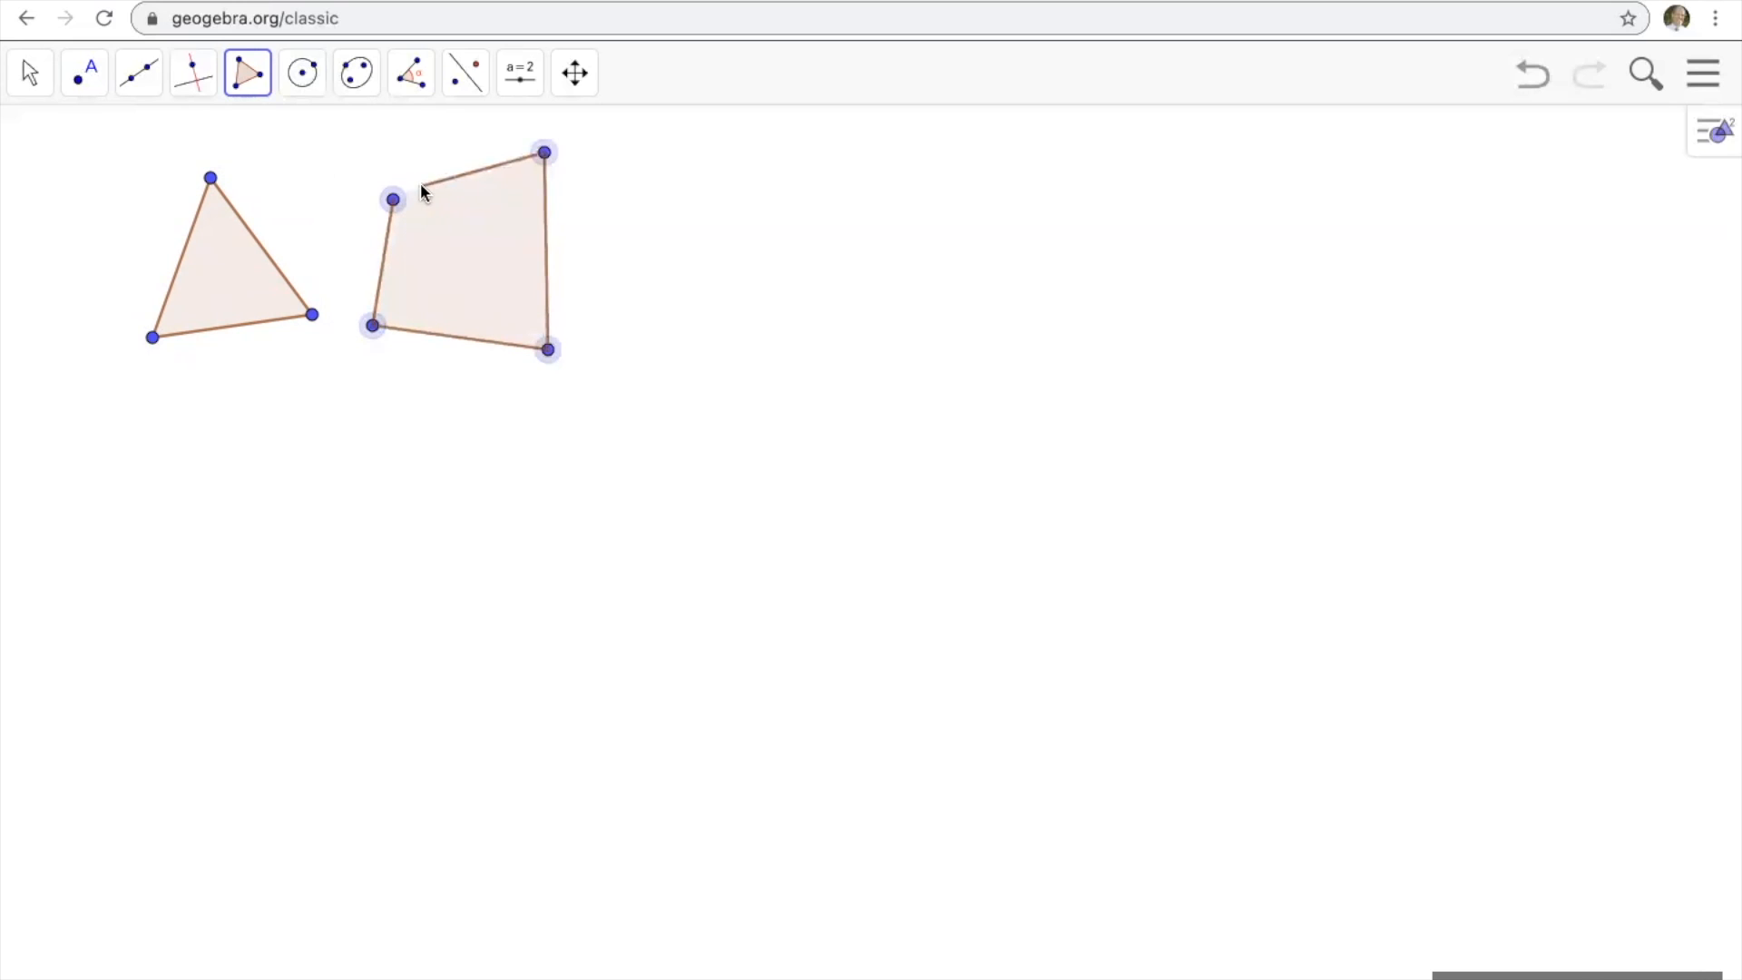
click(393, 197)
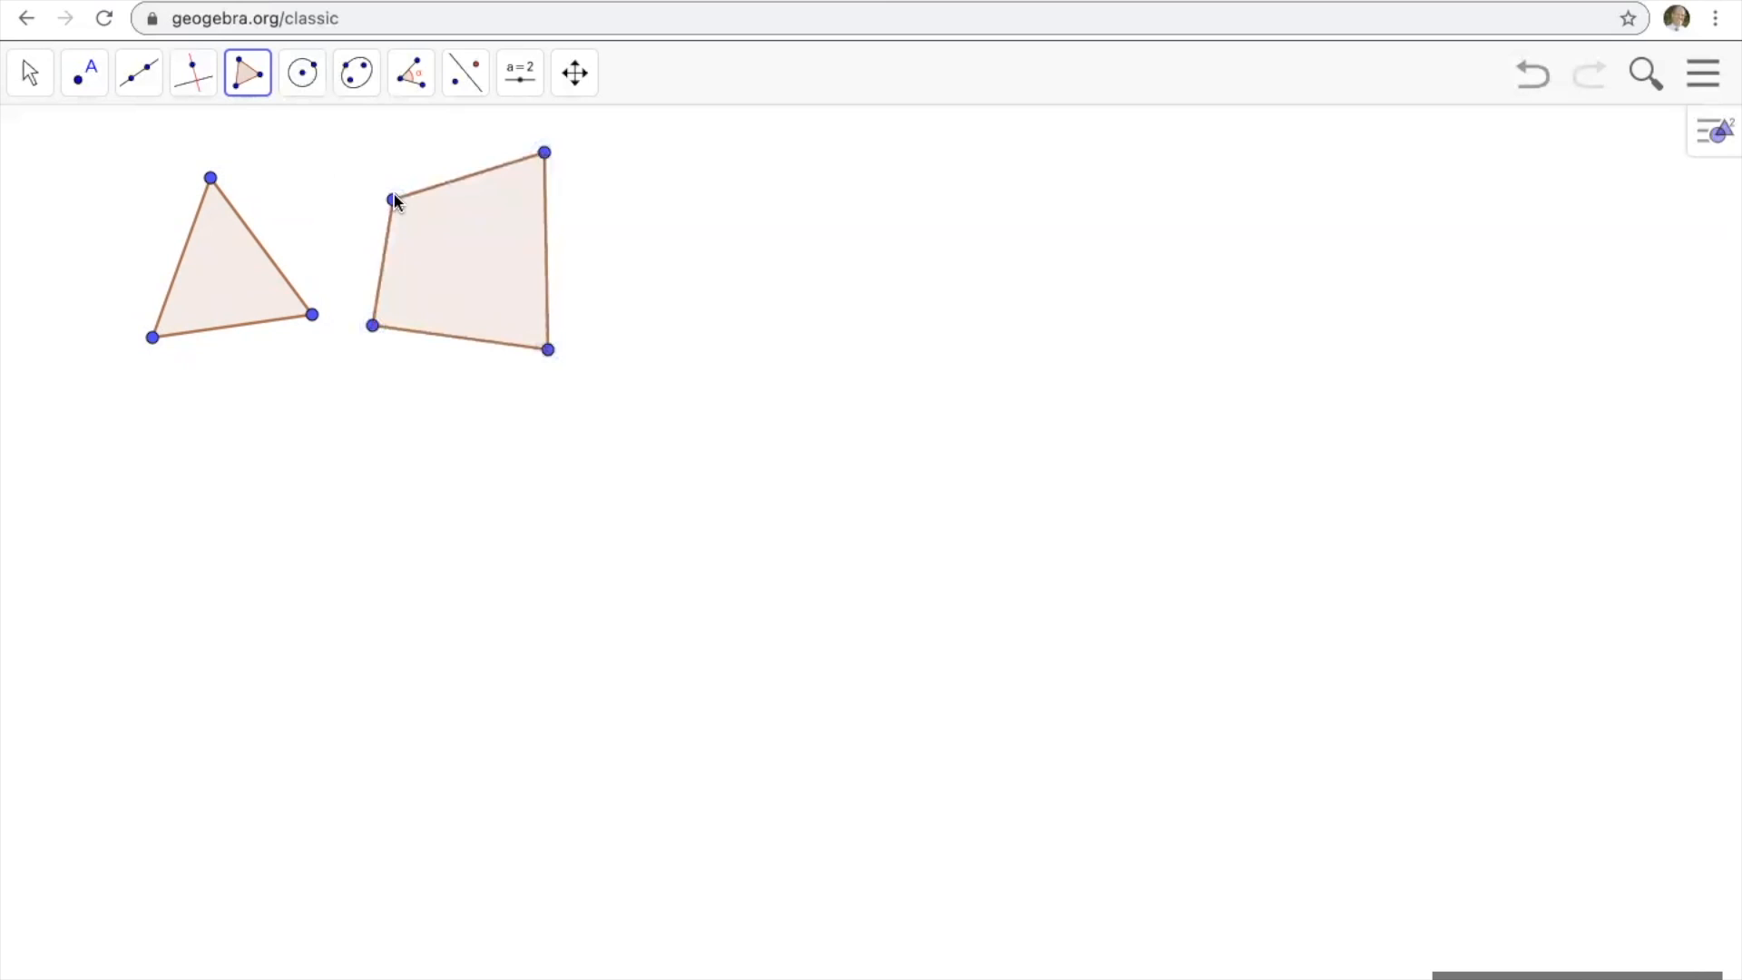
Draw a concave pentagon with the Polygon tool just to the right of the quadrilateral.
click(252, 80)
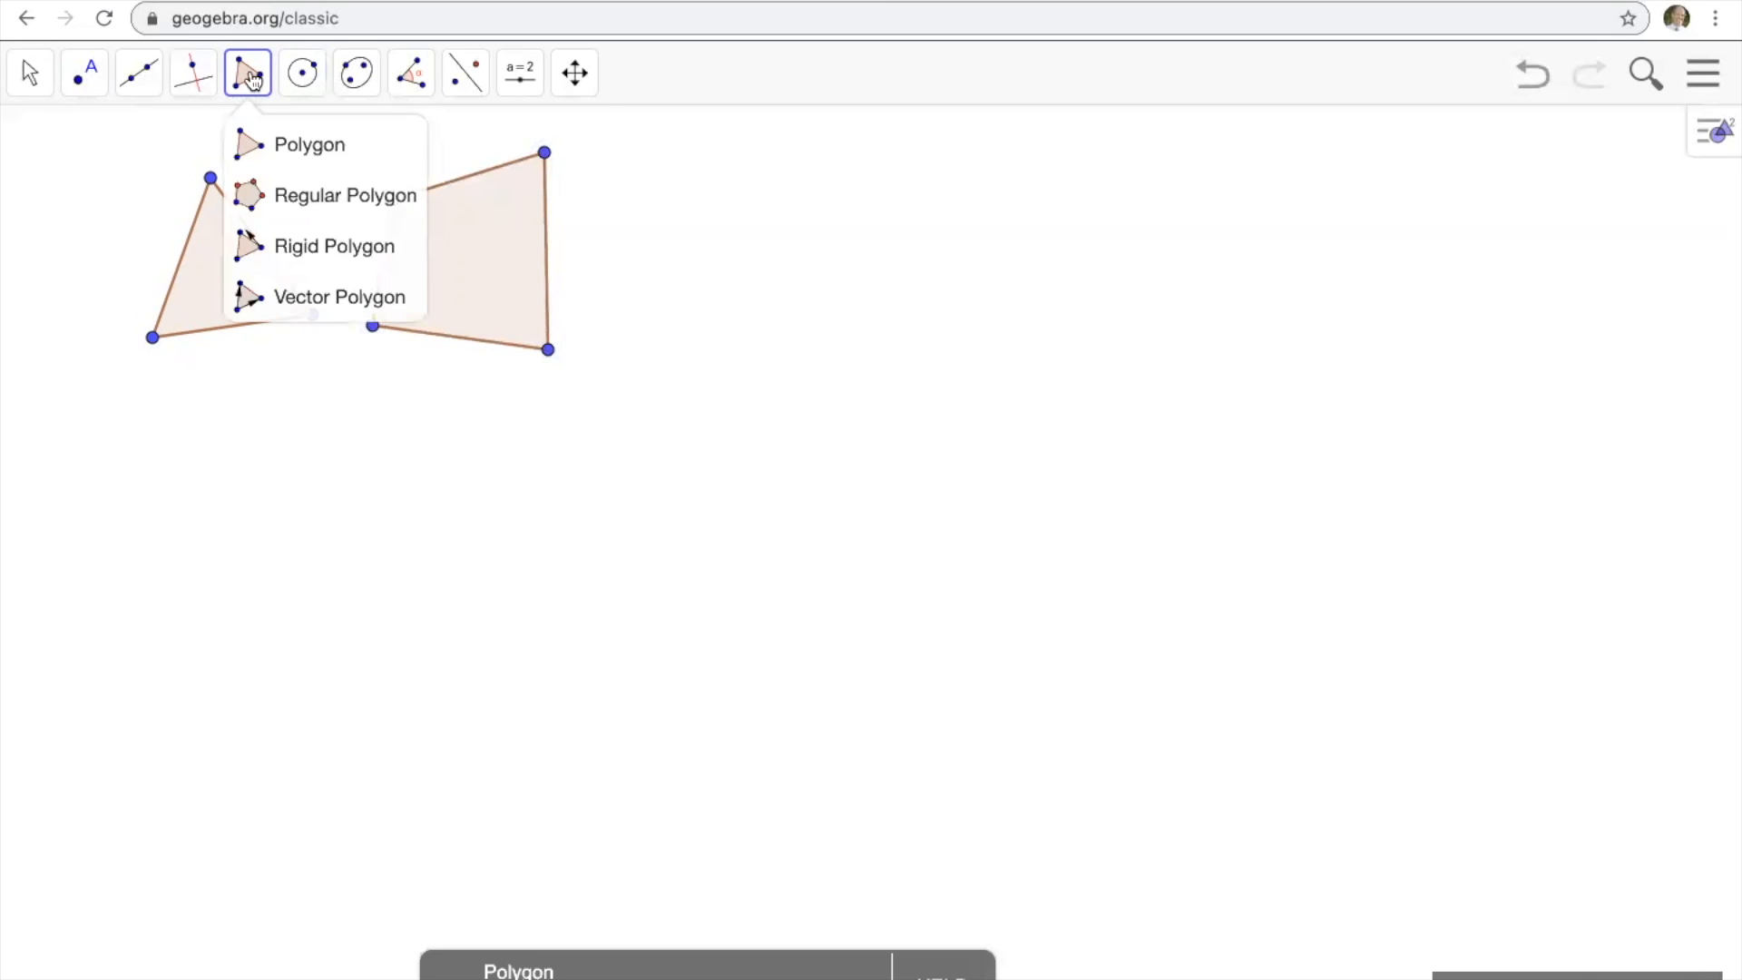
click(303, 73)
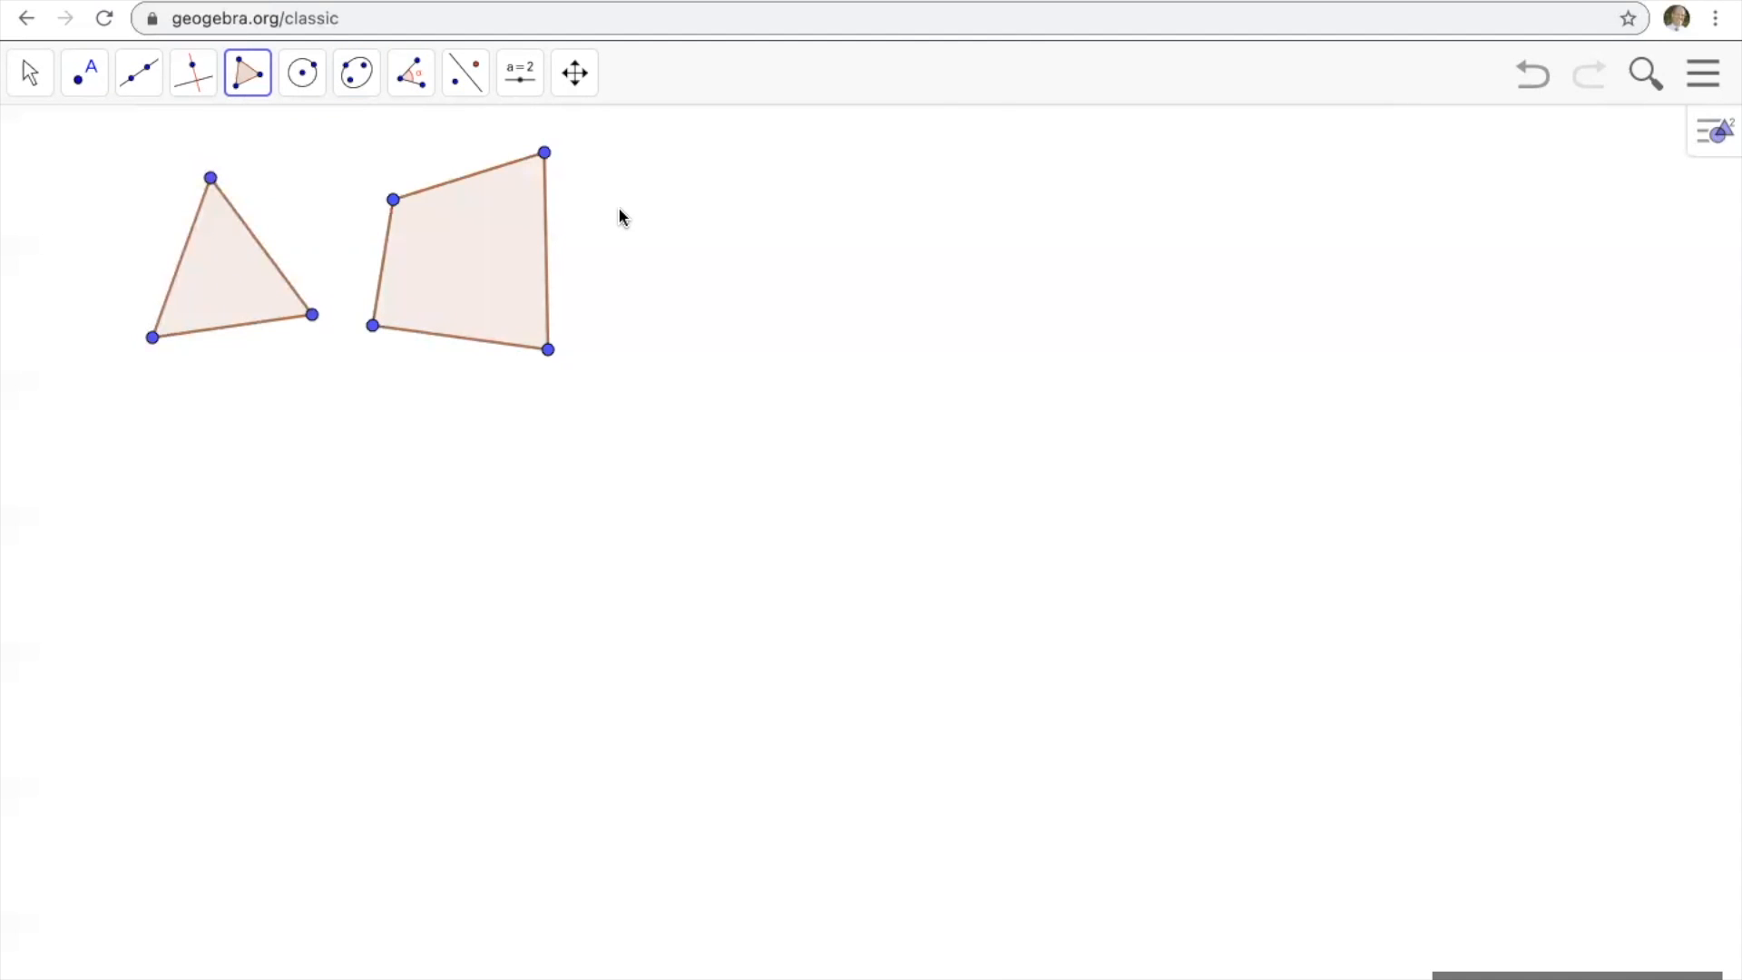
click(603, 332)
click(707, 338)
click(800, 232)
click(675, 288)
click(622, 212)
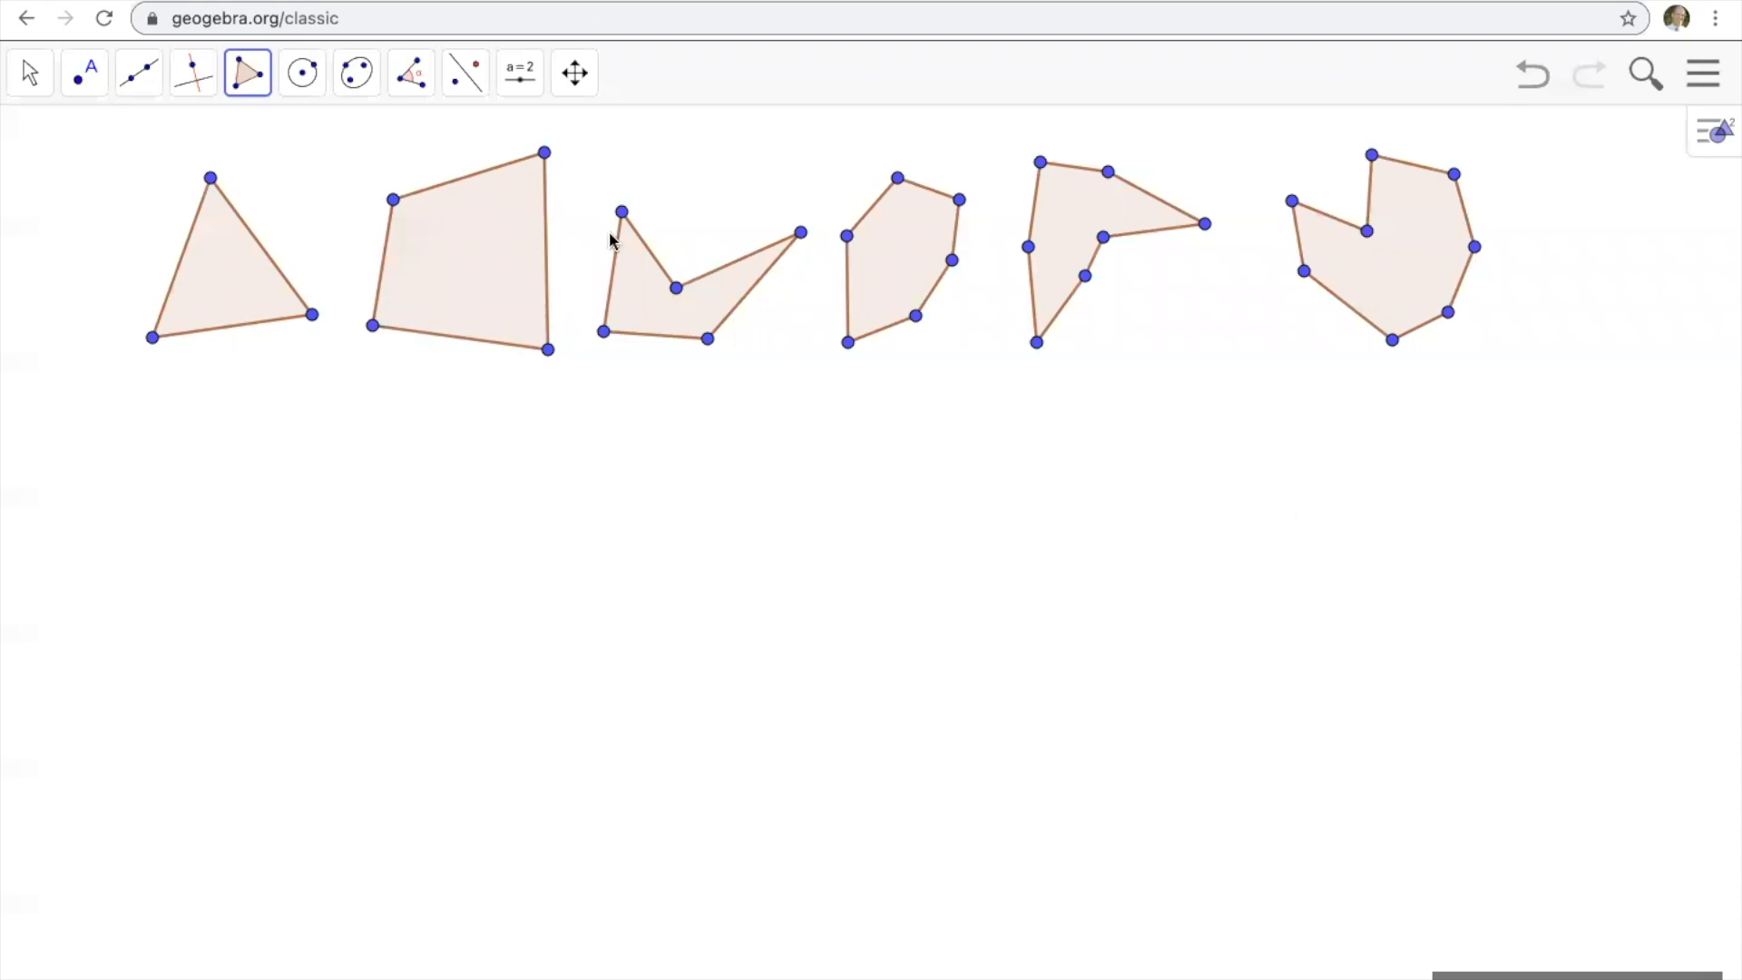
Construct a regular polygon with 3 vertices below the irregular triangle.
click(247, 80)
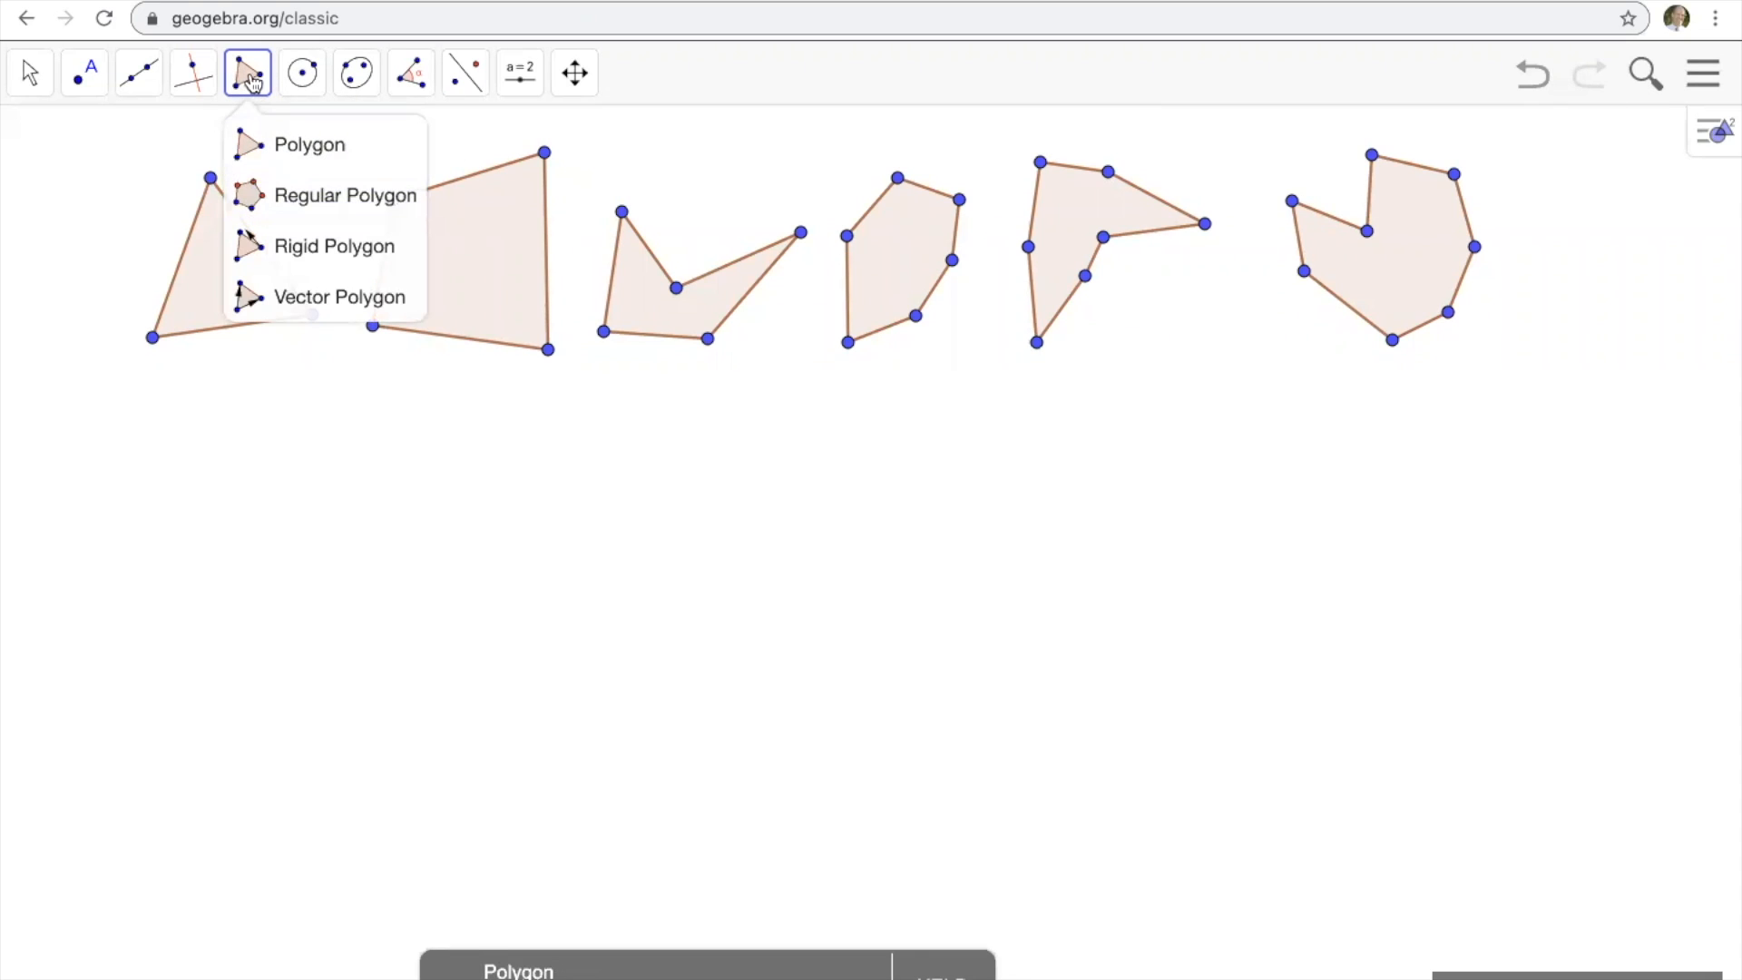
click(308, 207)
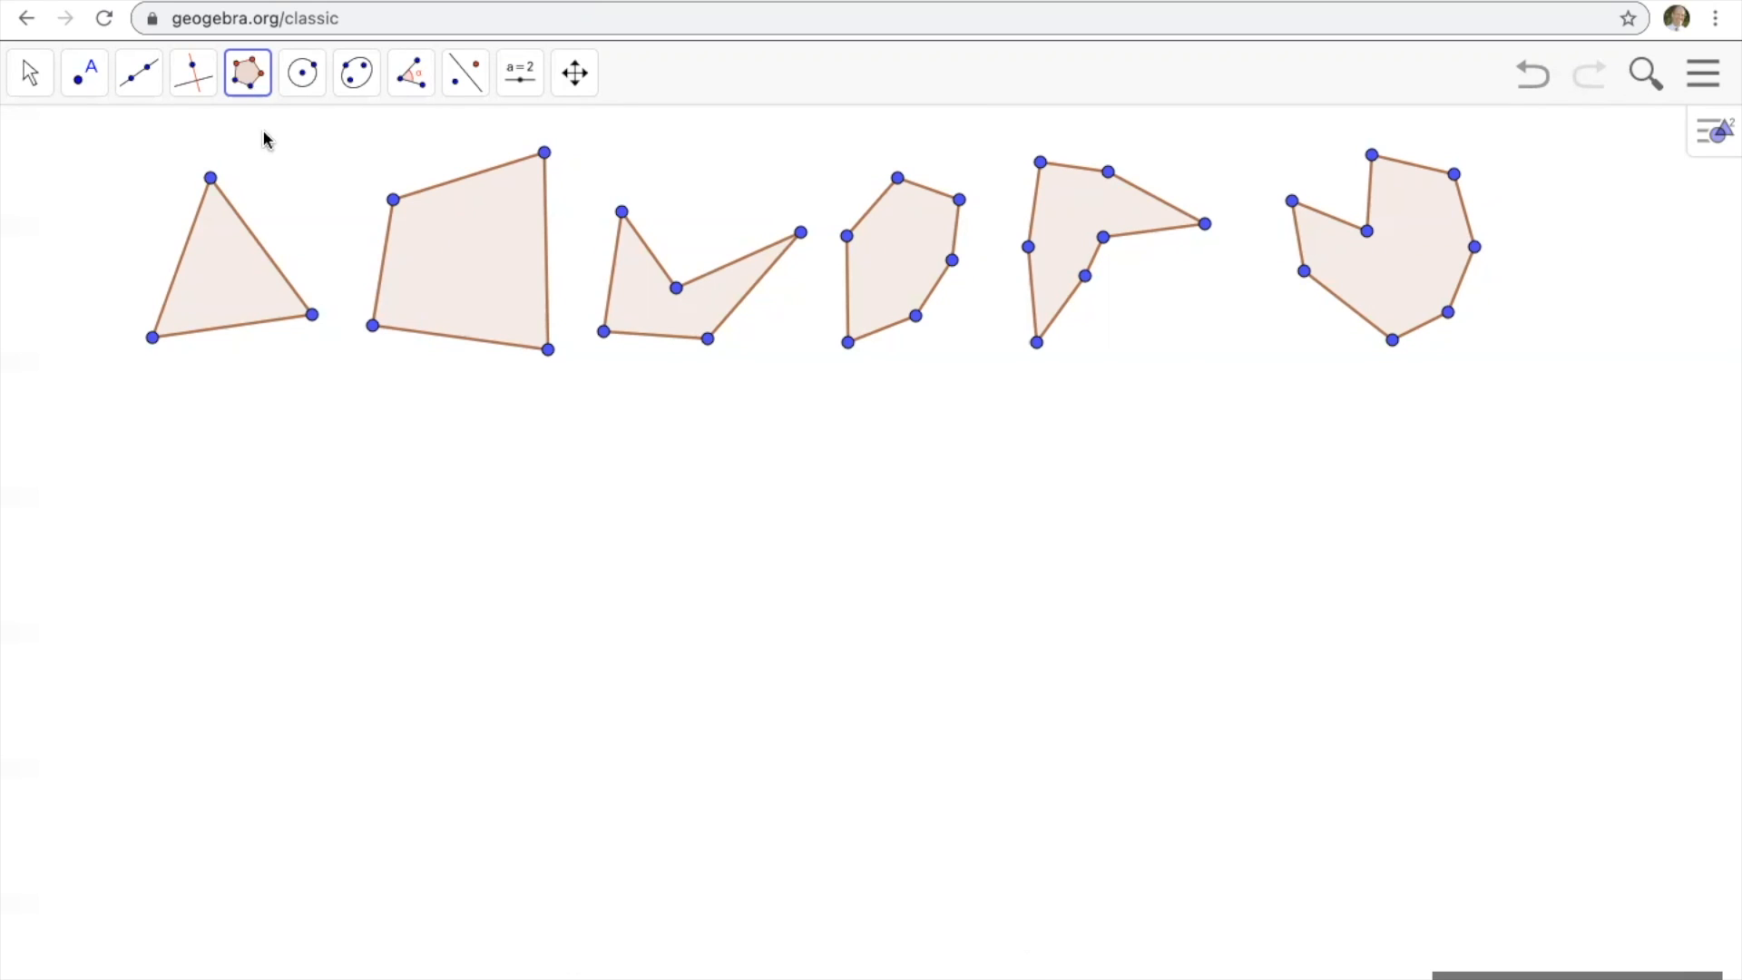
click(250, 84)
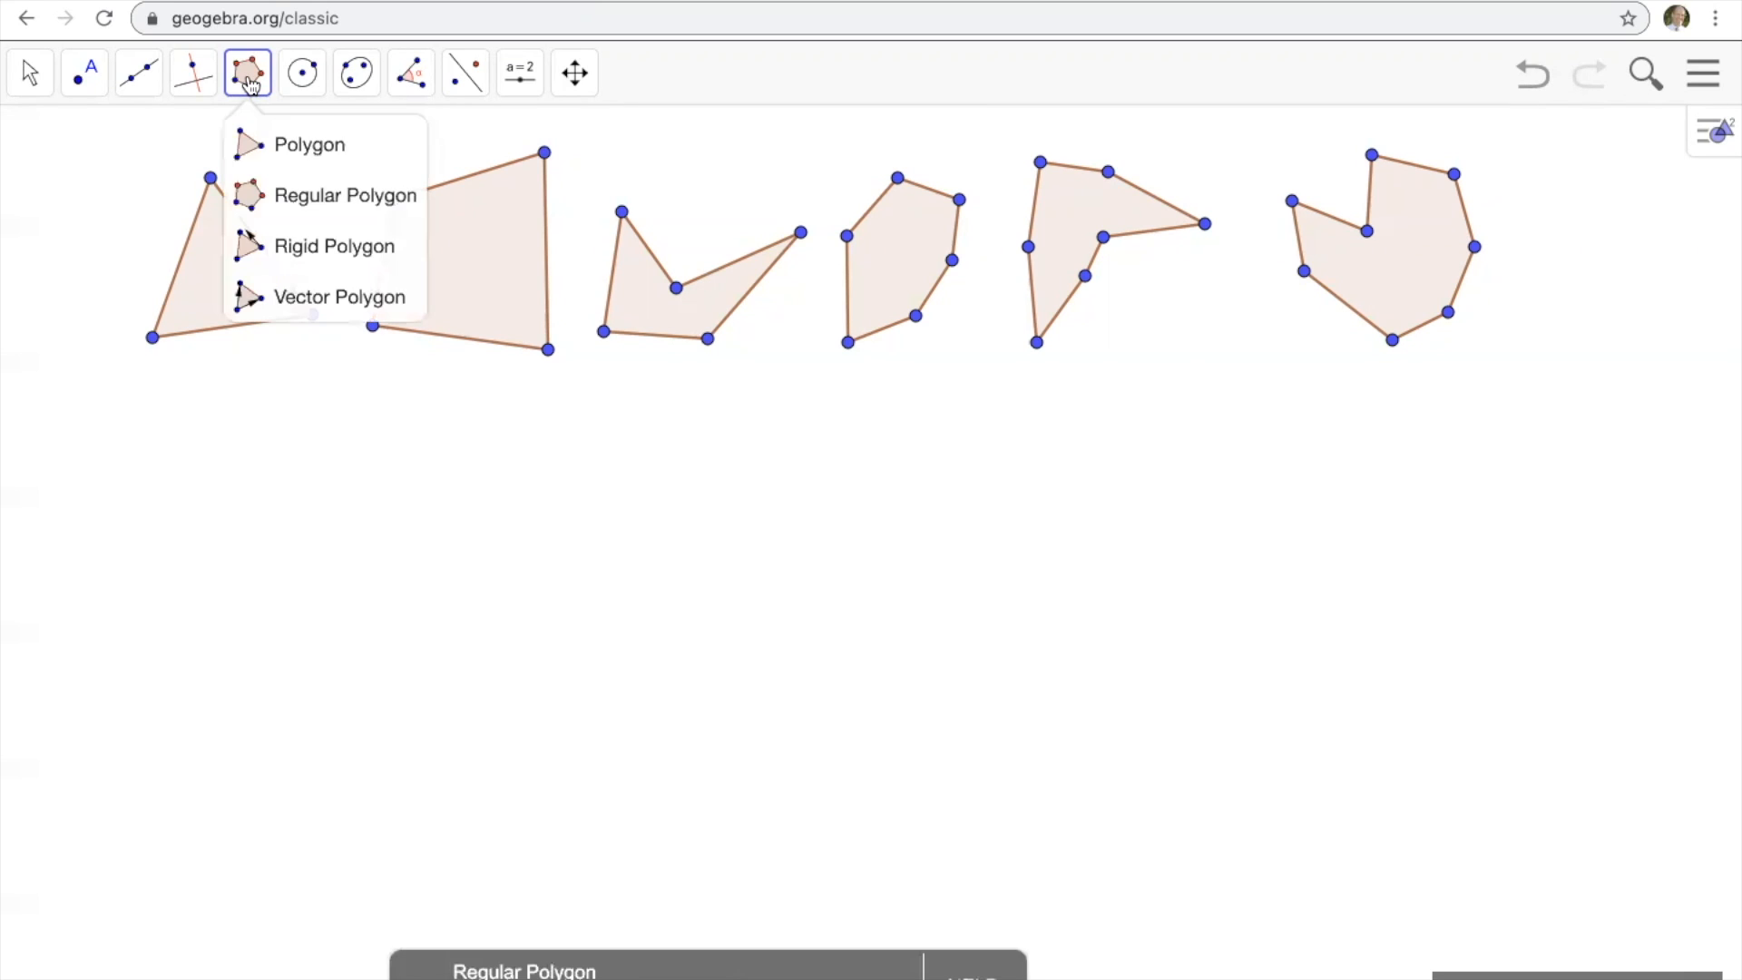
click(300, 196)
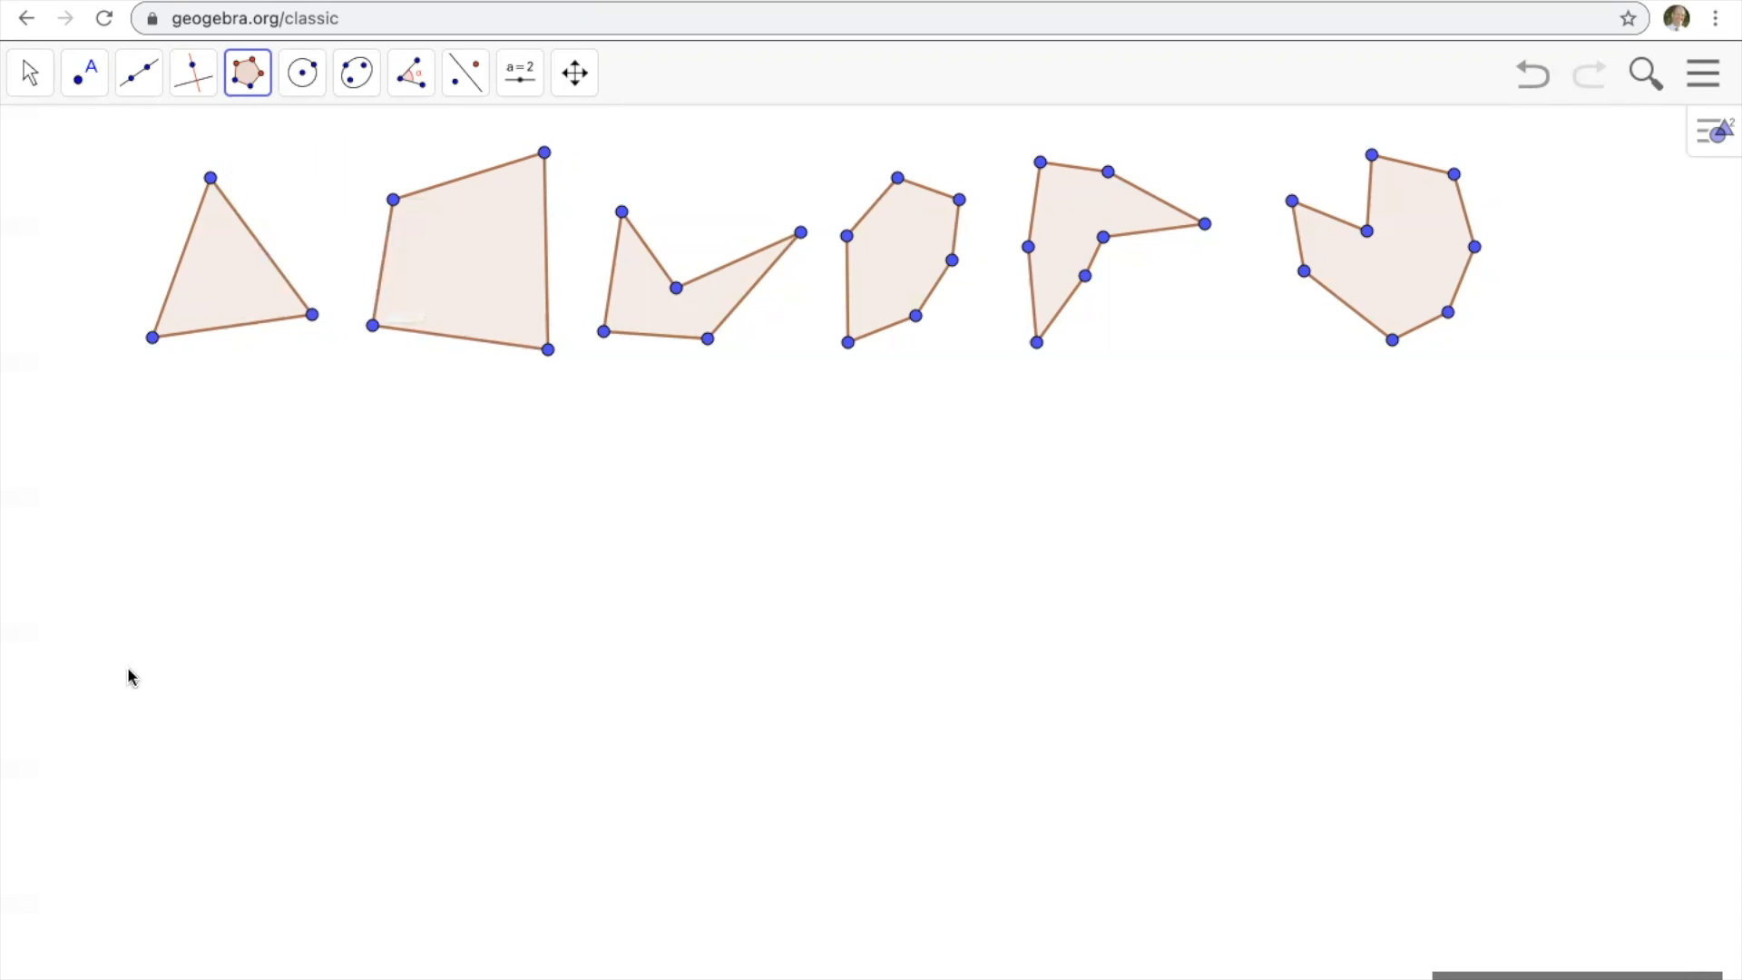
click(129, 670)
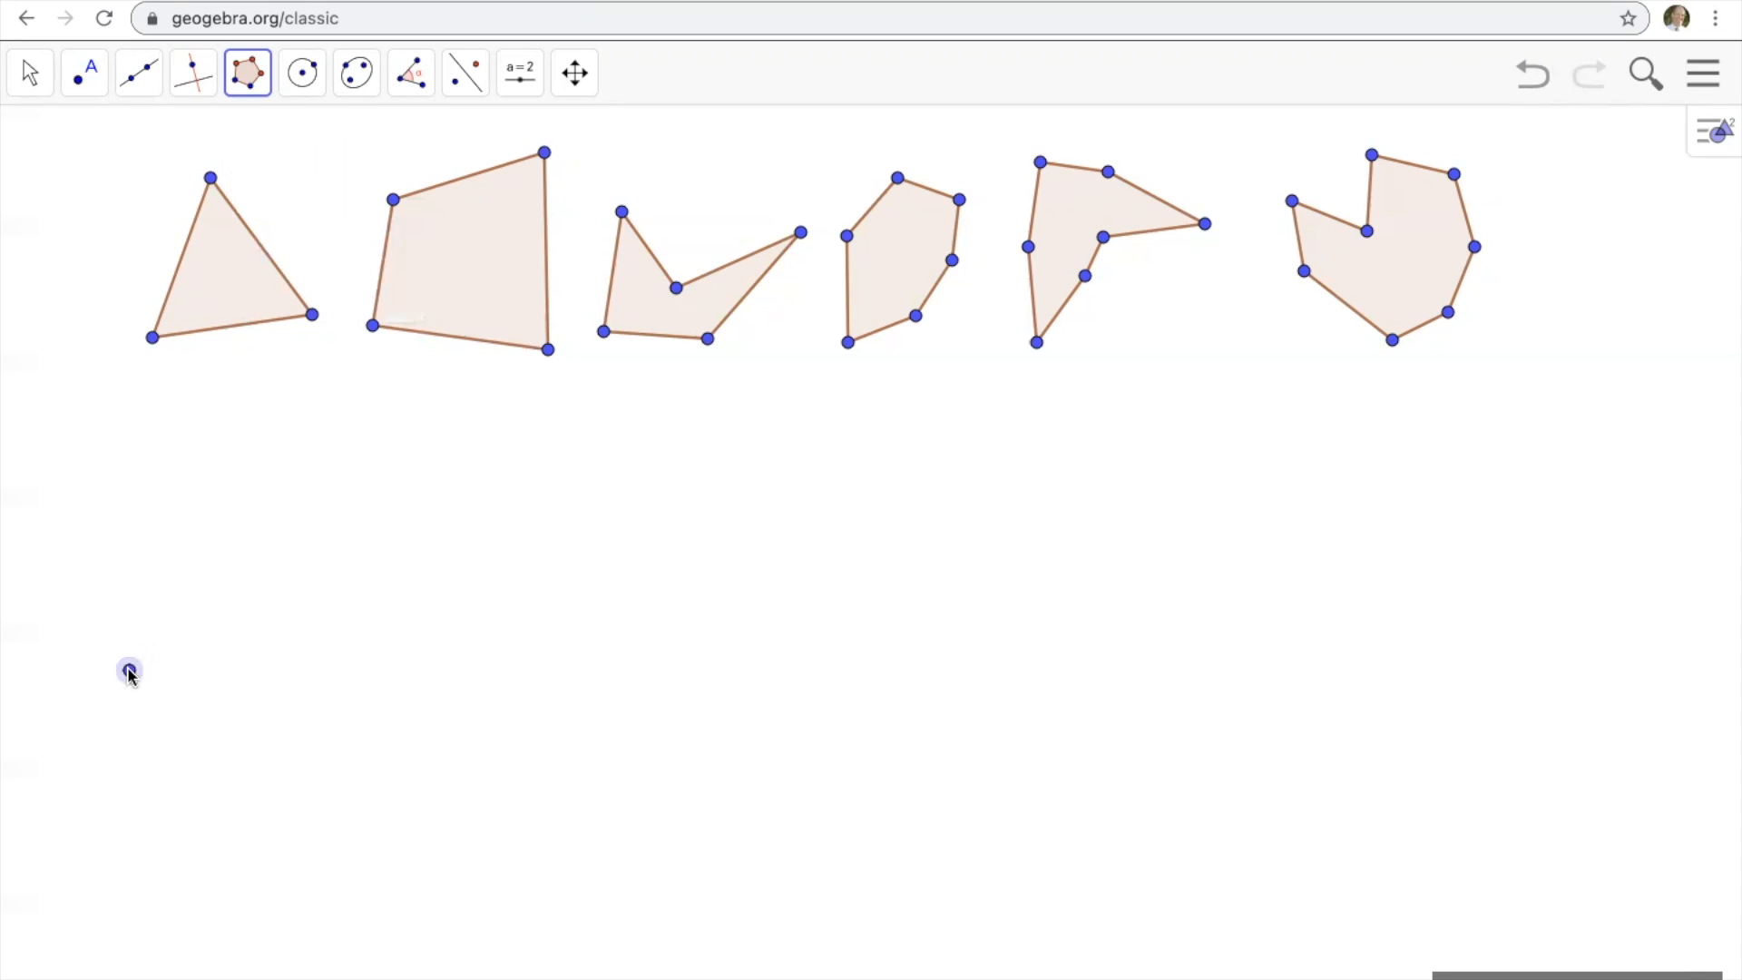
click(156, 585)
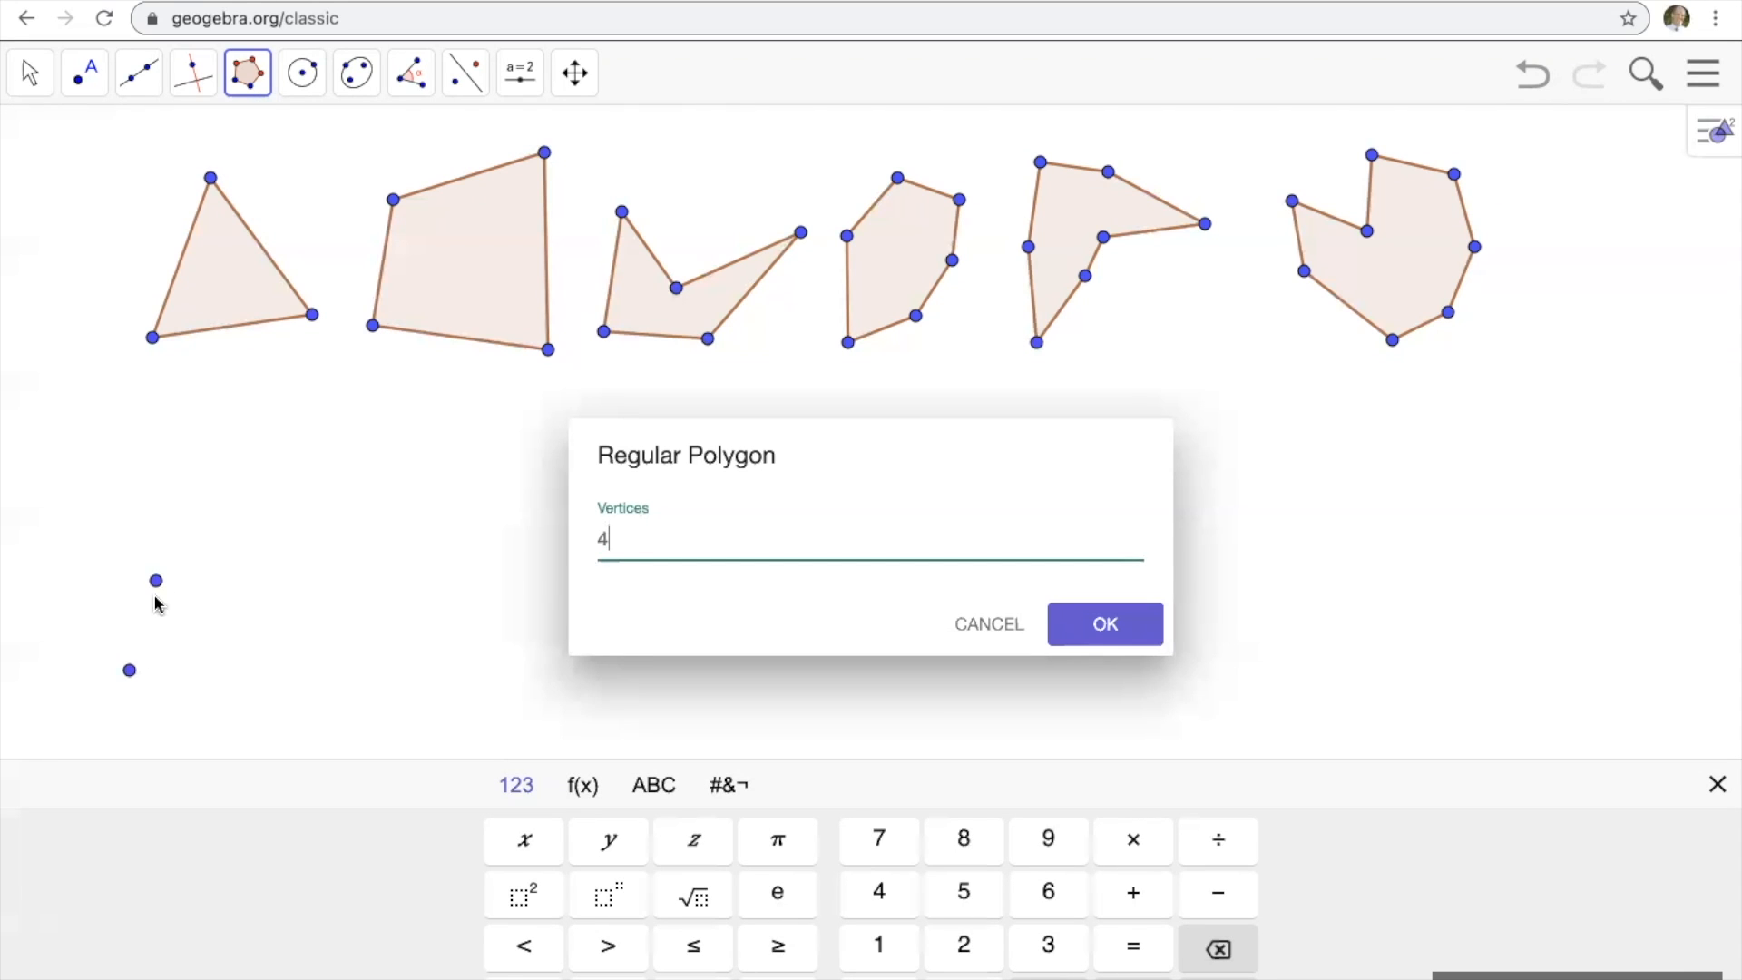
click(627, 541)
key(BackSpace)
text(3)
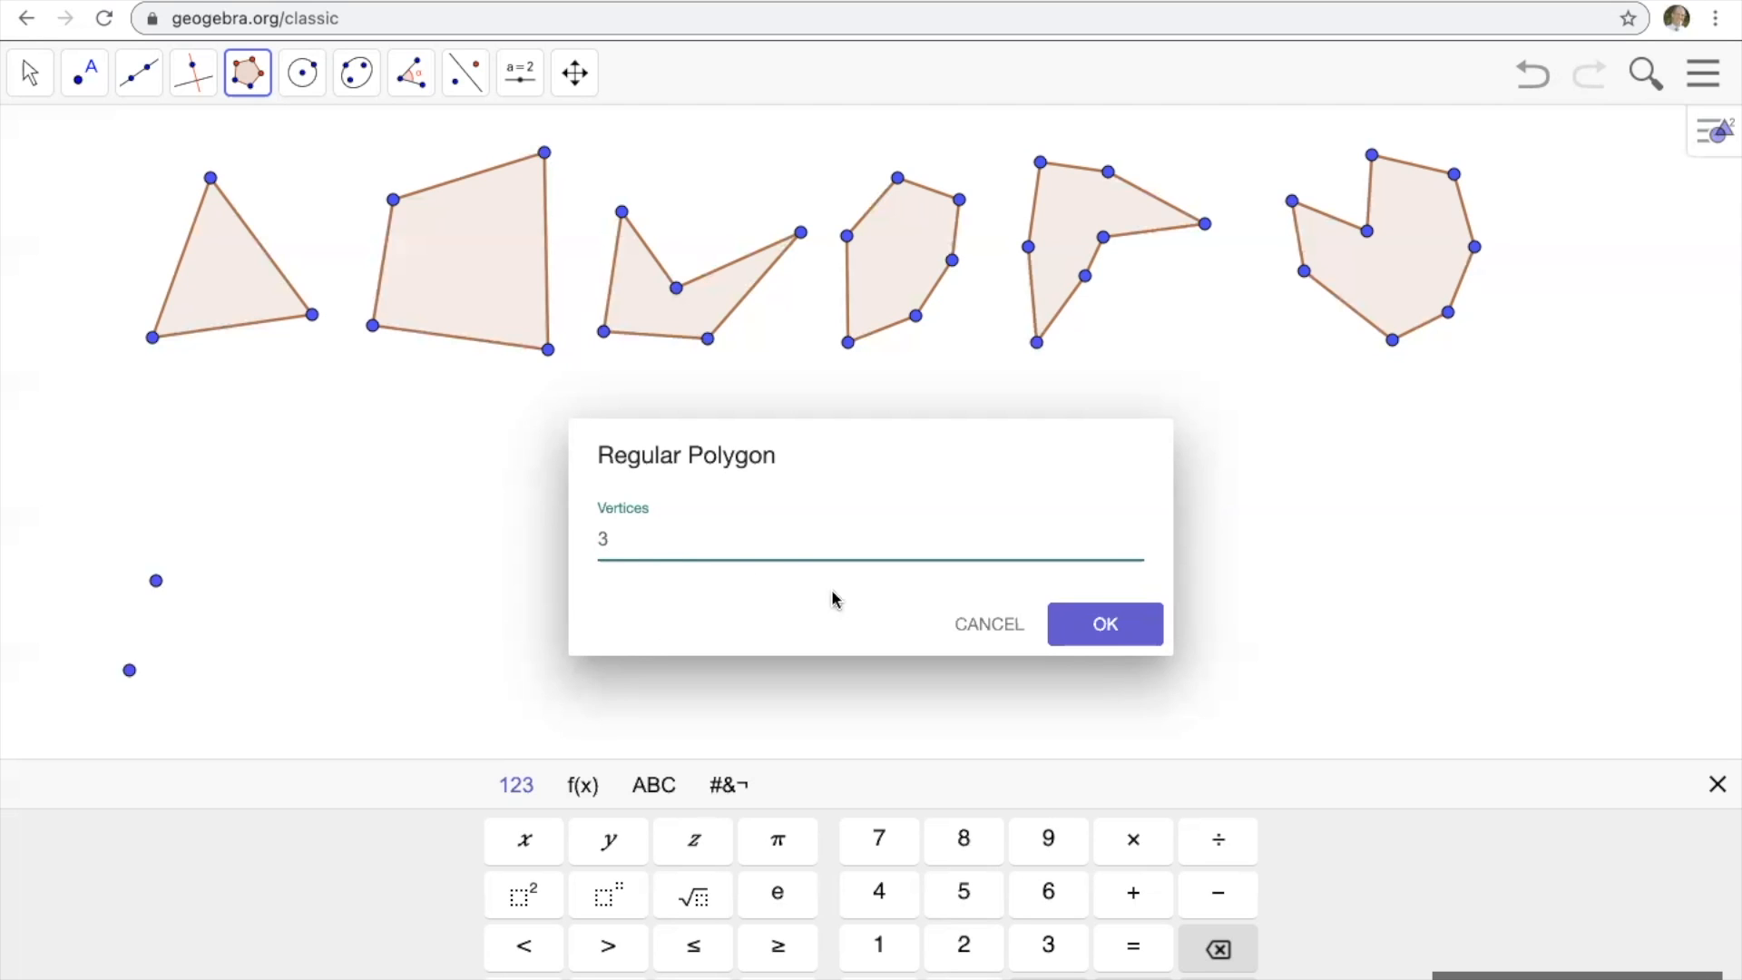
click(1107, 624)
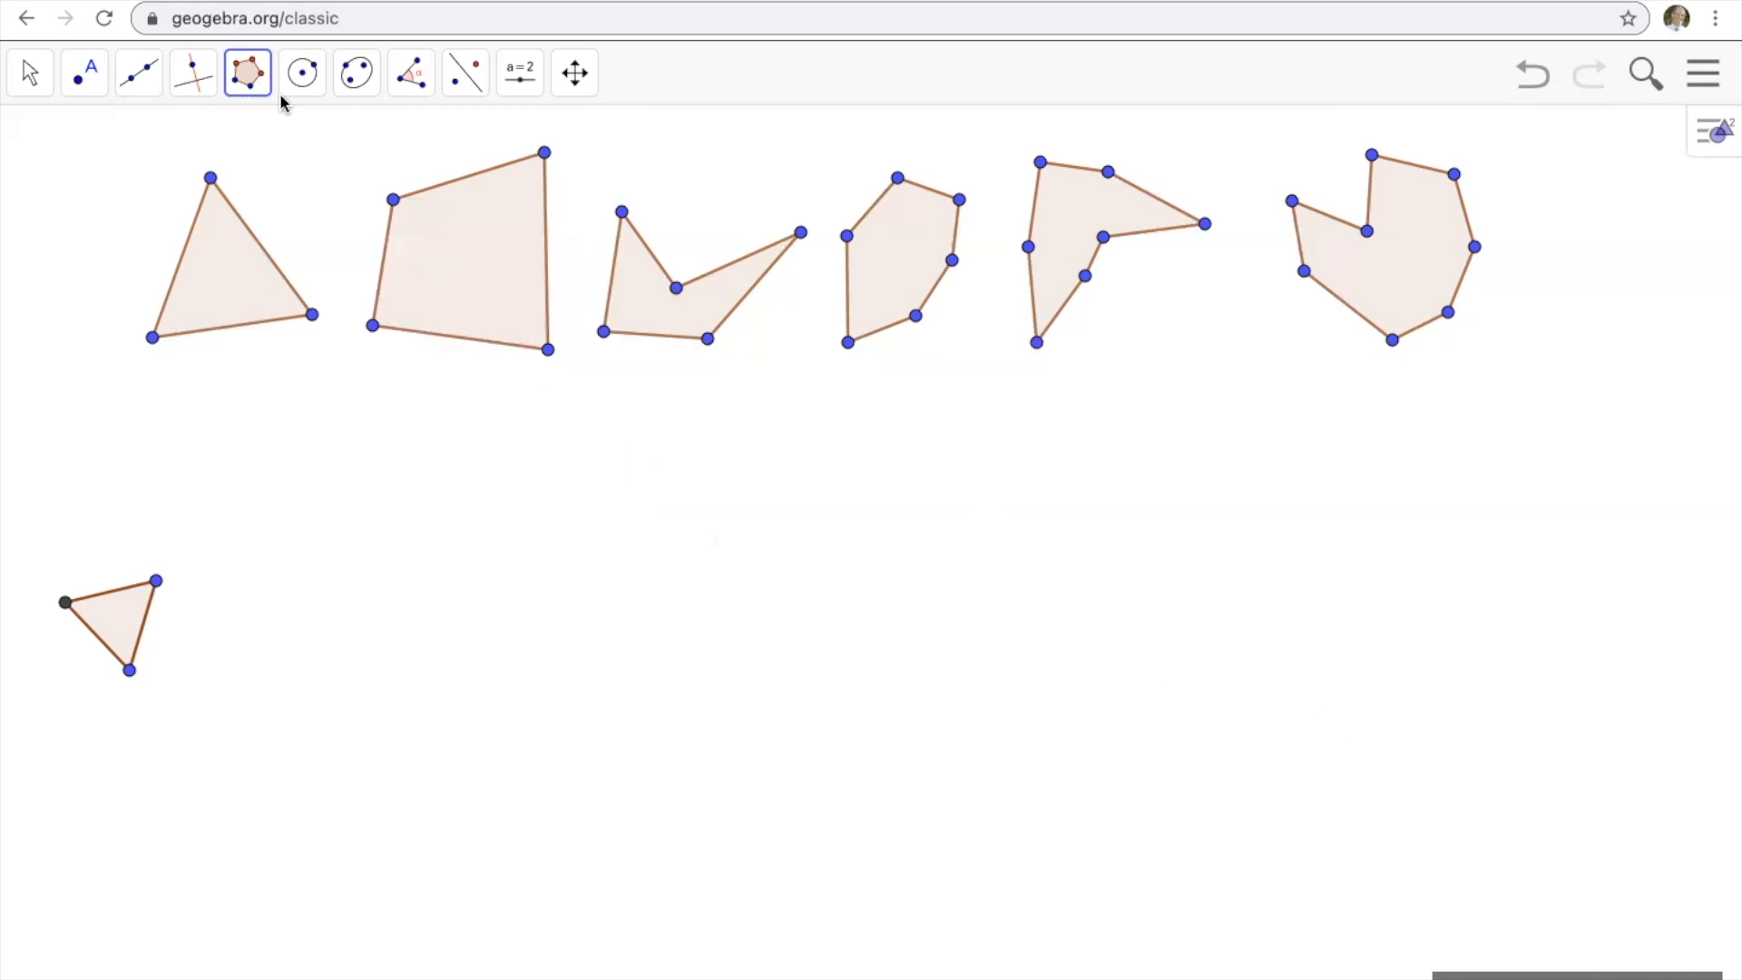
Construct a regular polygon with 4 vertices just to the right of the regular triangle.
click(254, 83)
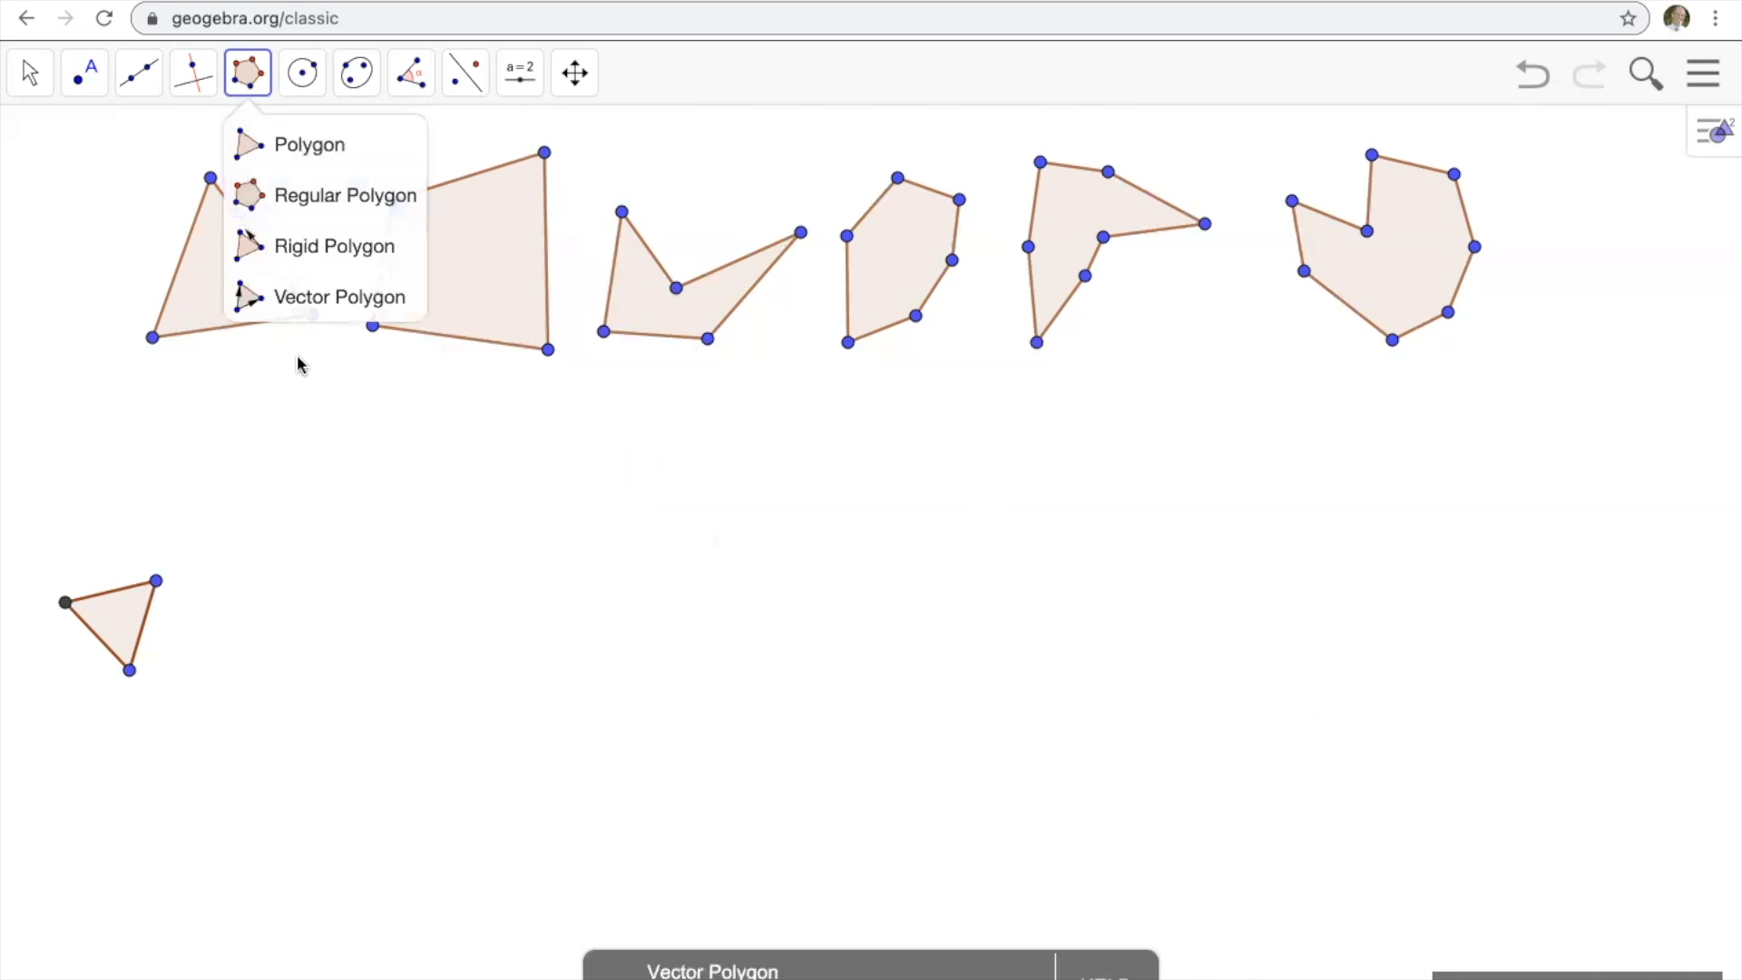
click(300, 191)
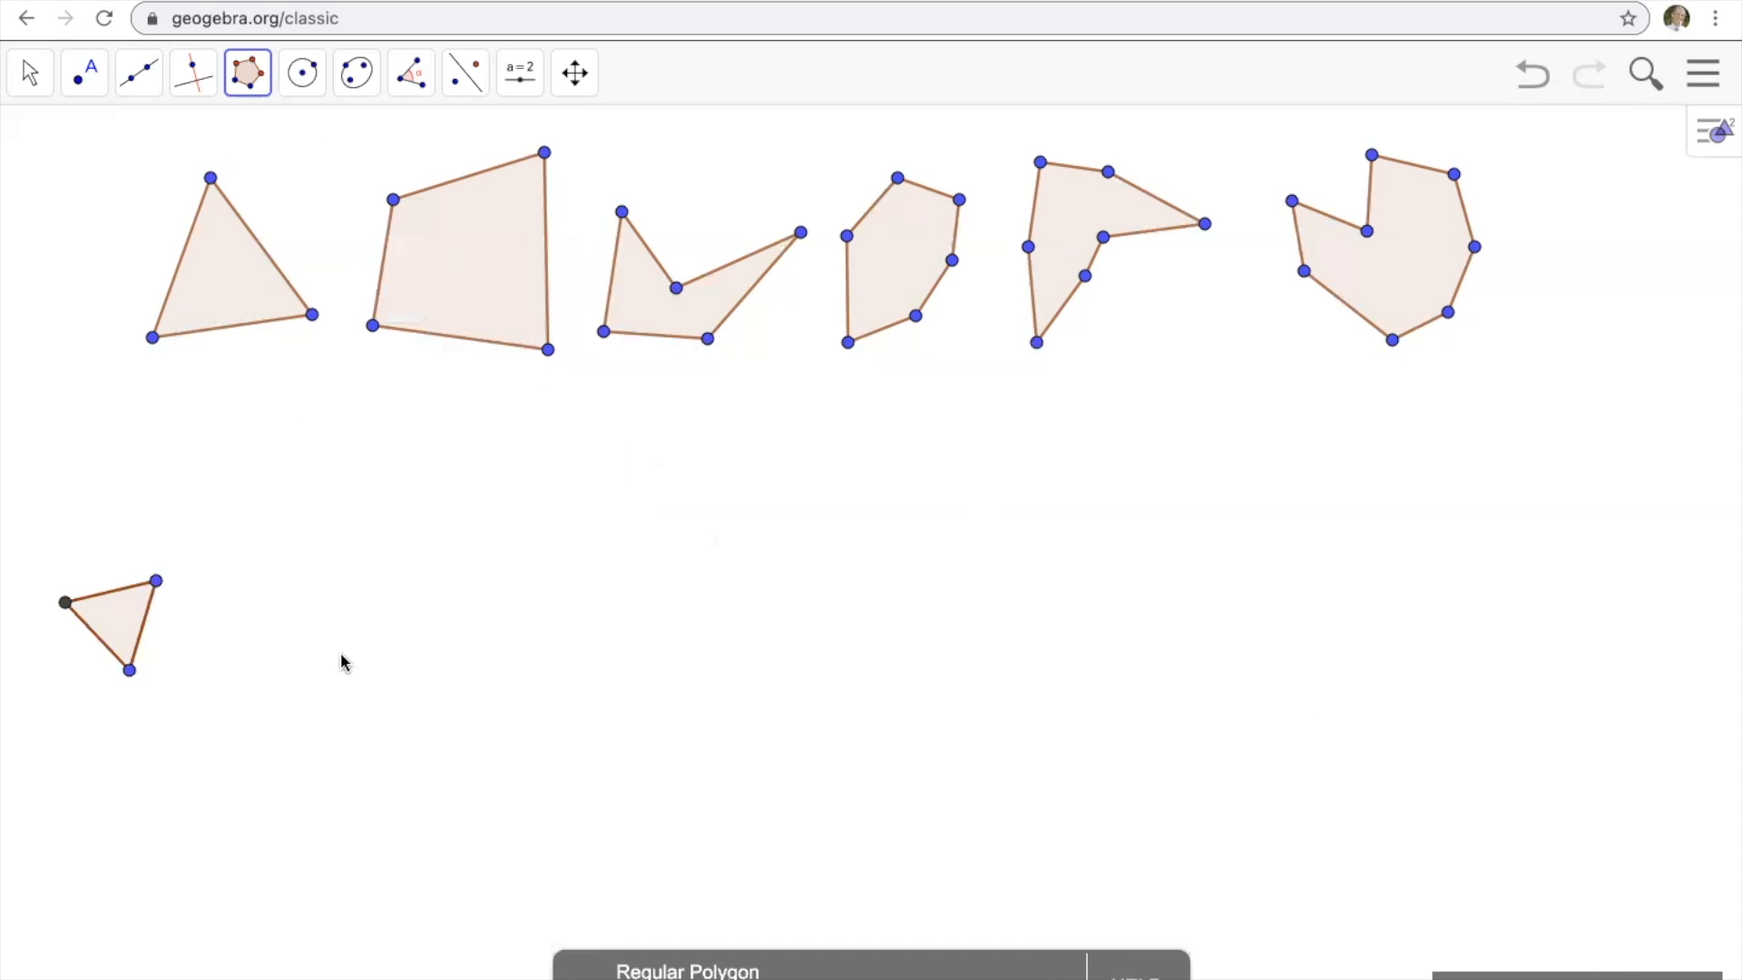
click(253, 689)
click(277, 595)
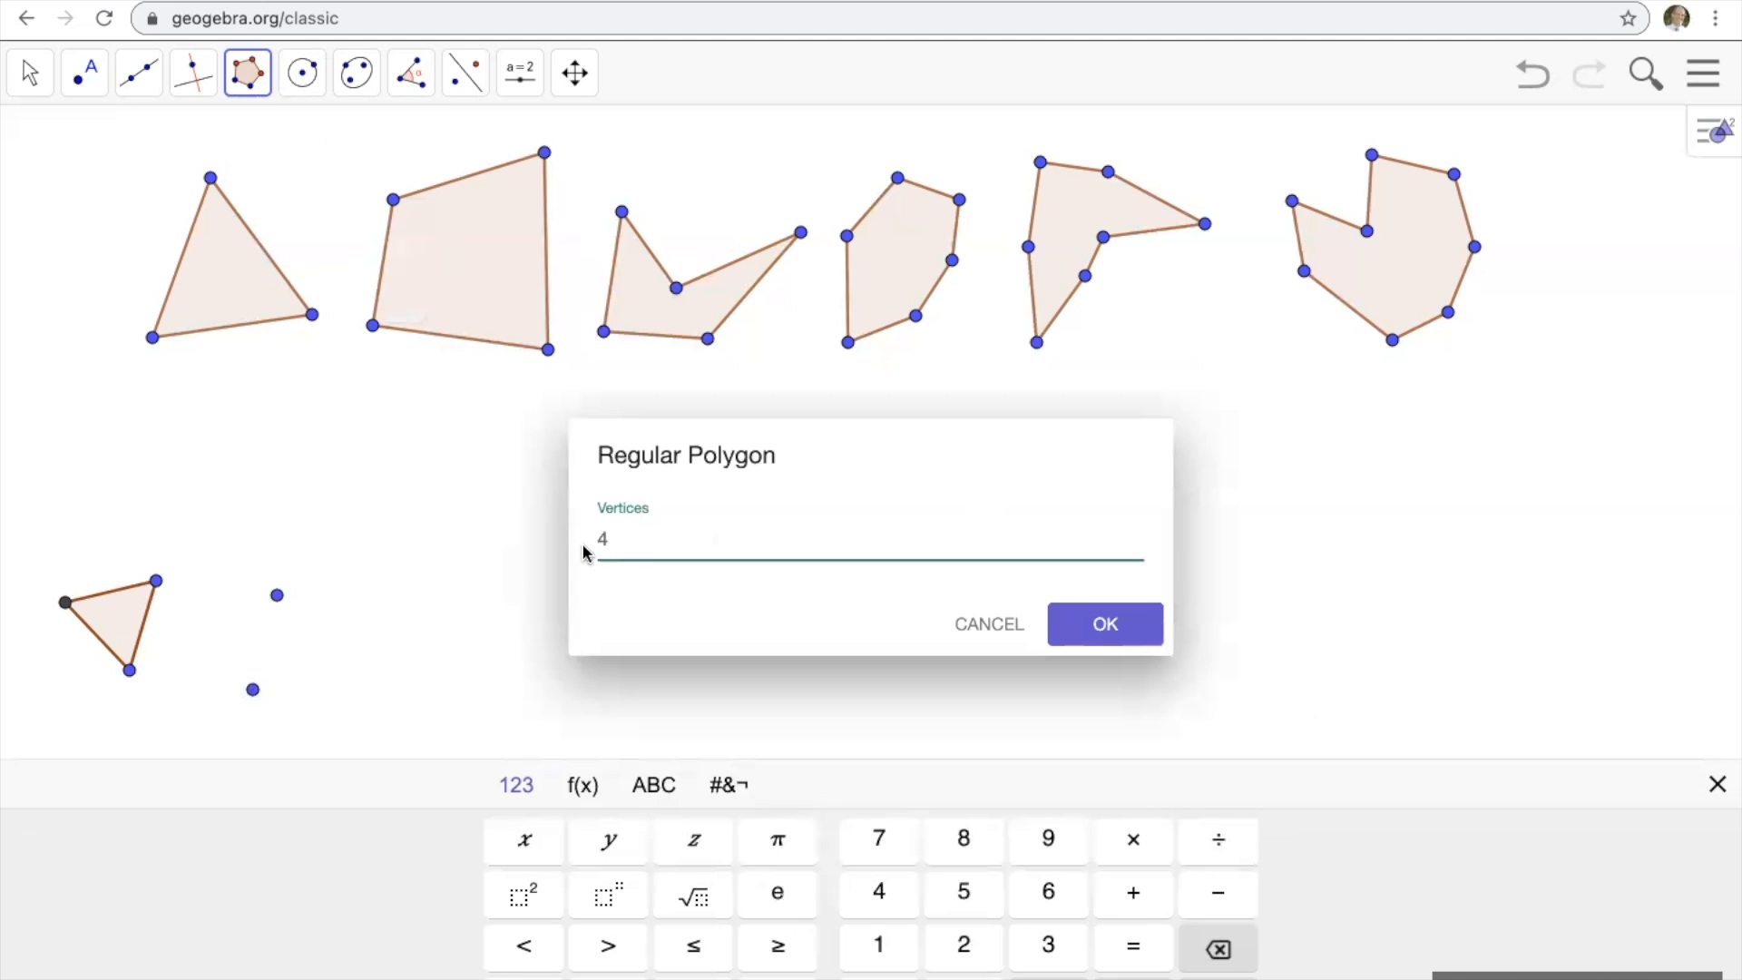
click(1103, 626)
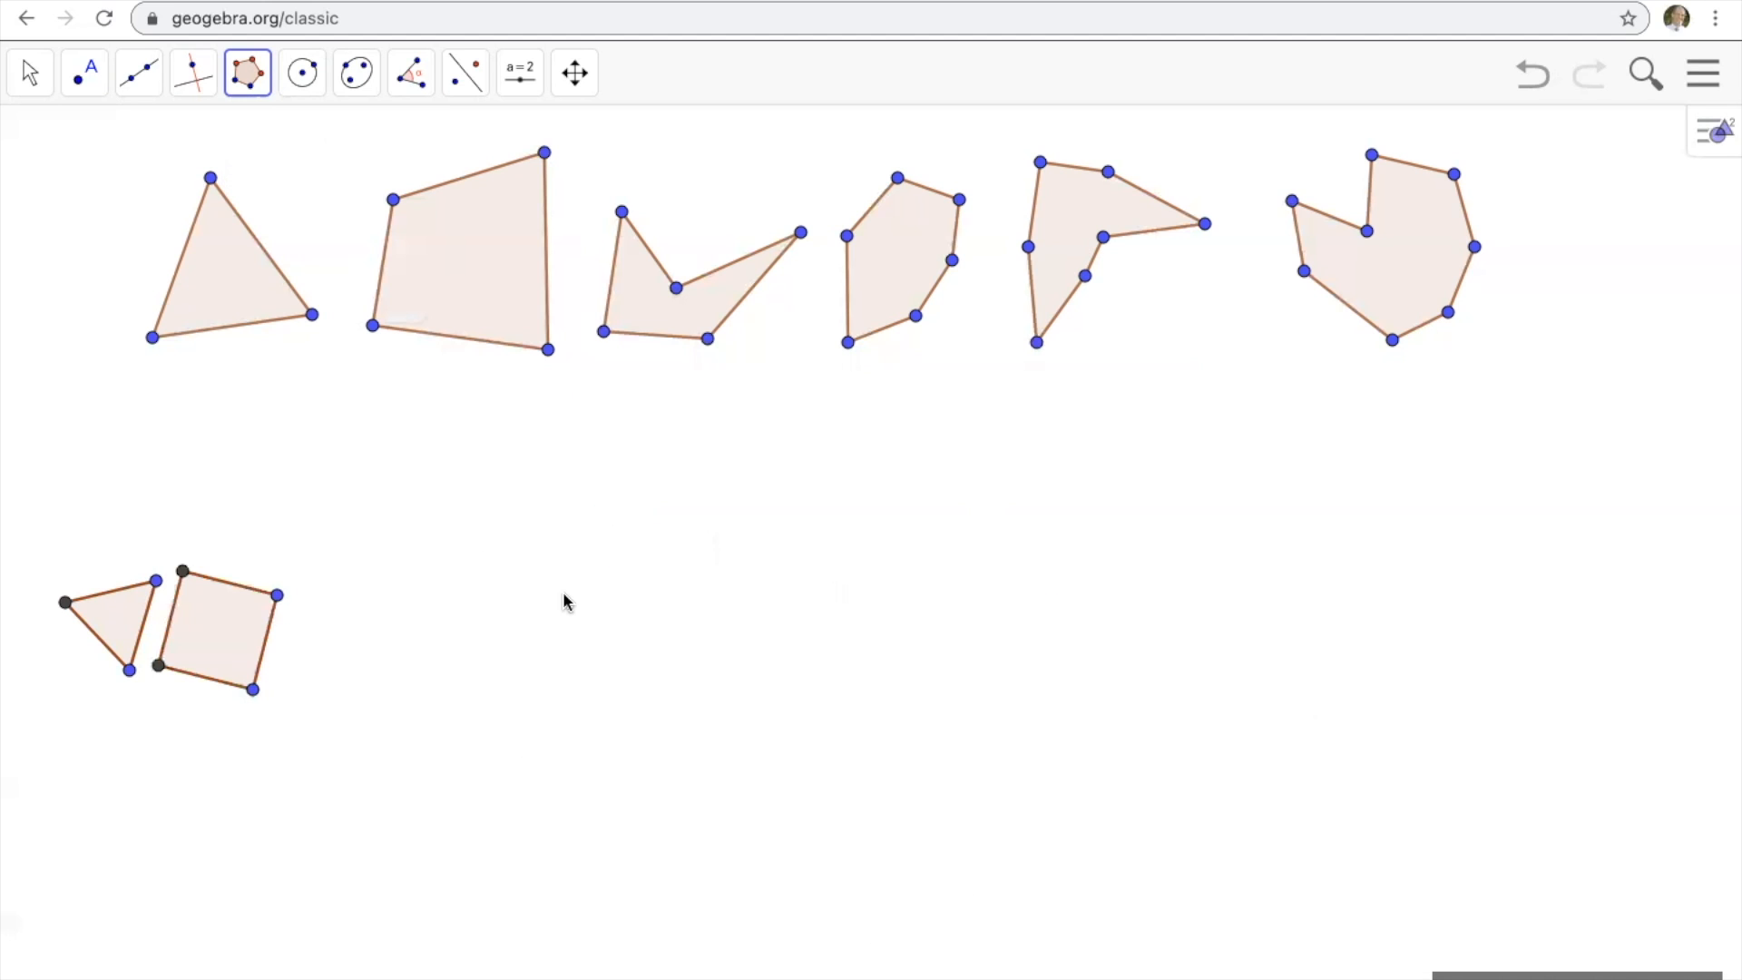
Construct a regular polygon with 5 vertices to the right of the square.
click(402, 702)
click(444, 577)
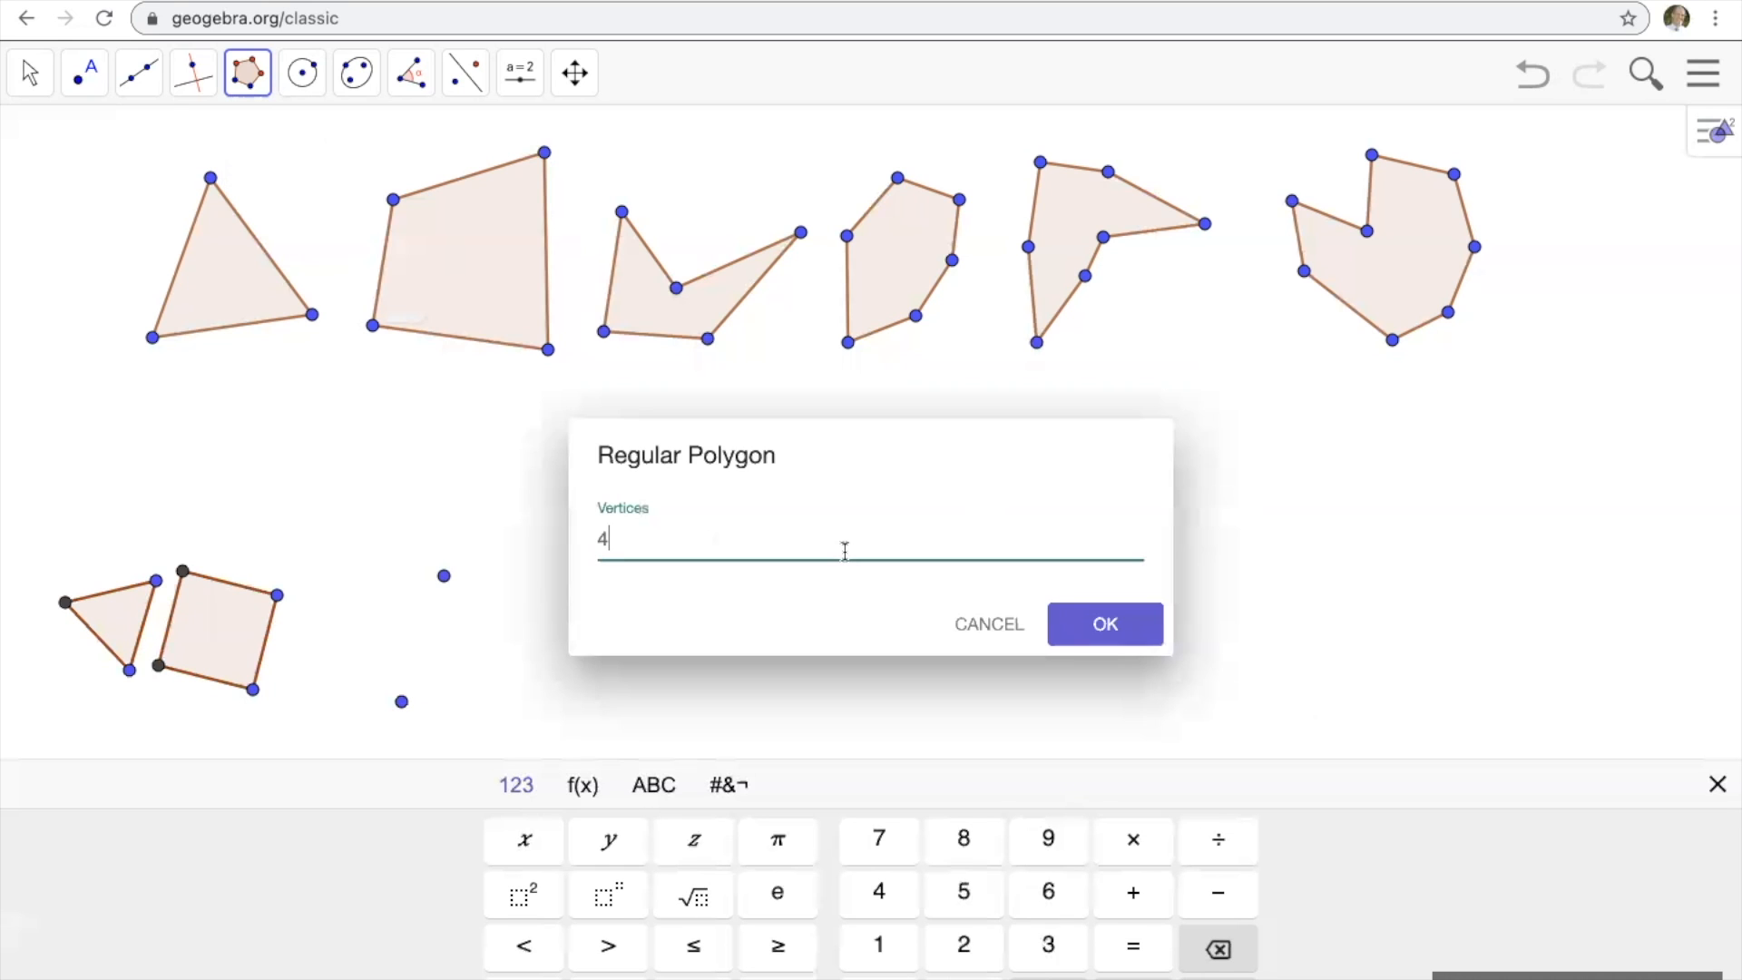
key(BackSpace)
text(5)
click(1104, 630)
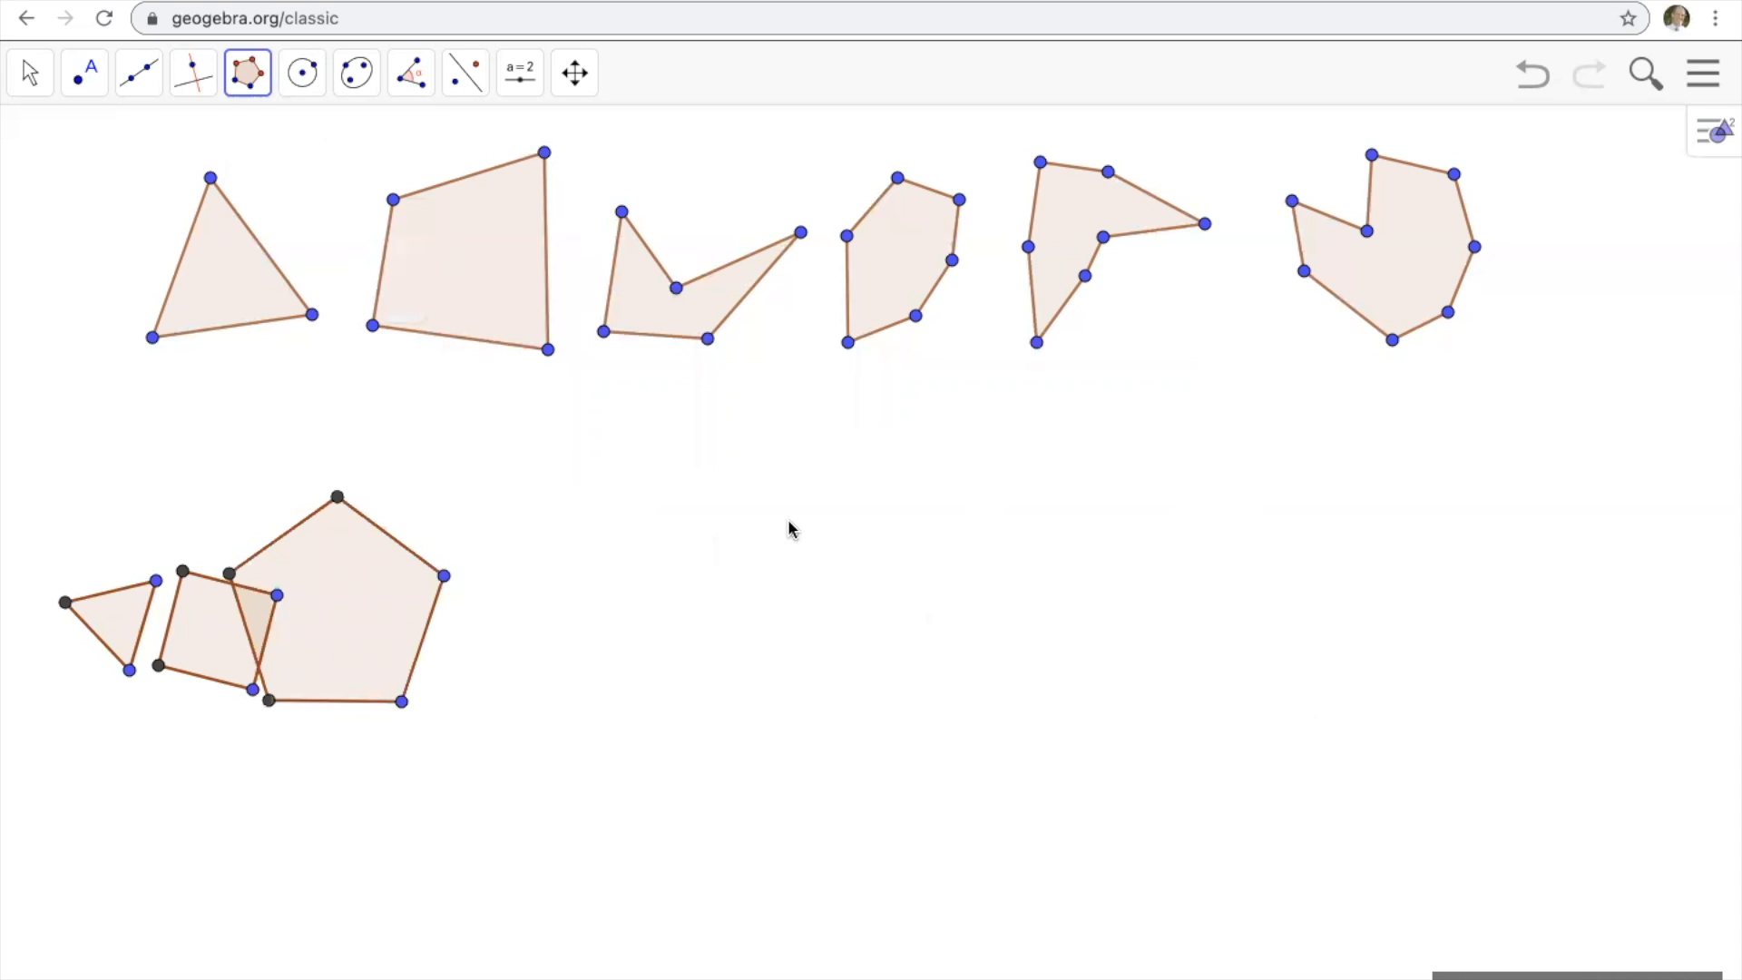
Move the regular pentagon, square and triangle with the Move tool so that they no longer overlap.
click(32, 82)
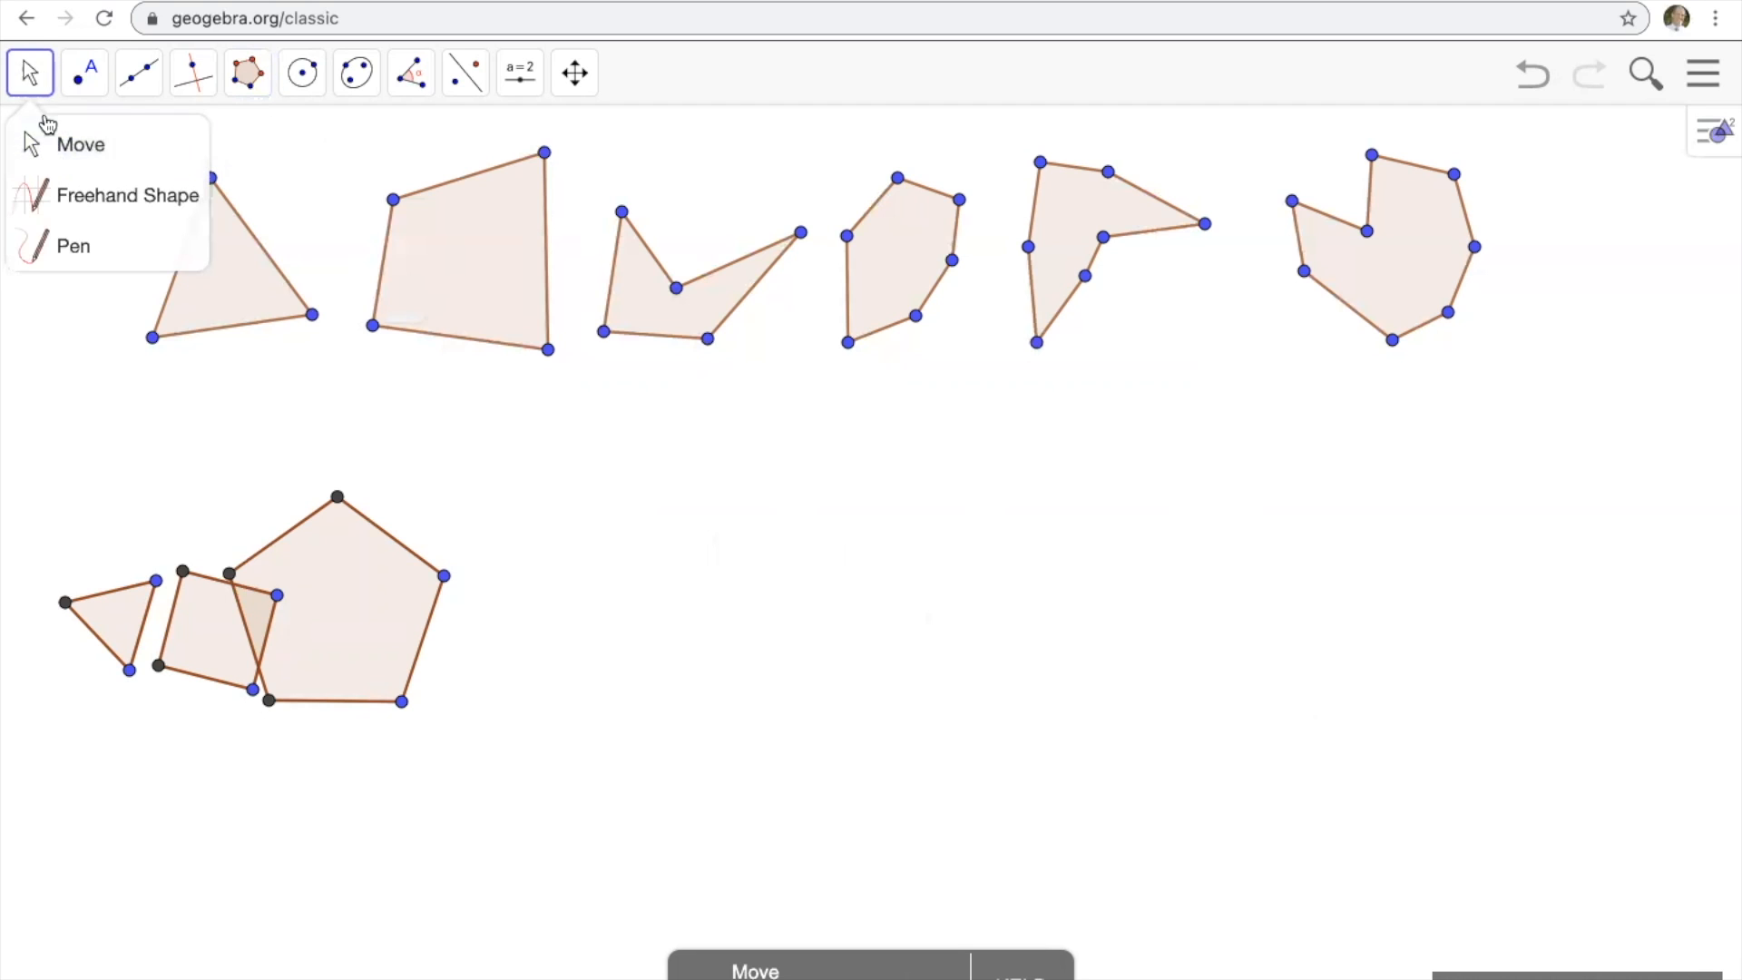
click(66, 158)
drag(327, 590, 508, 633)
drag(229, 634, 311, 668)
drag(125, 624, 128, 681)
double_click(128, 680)
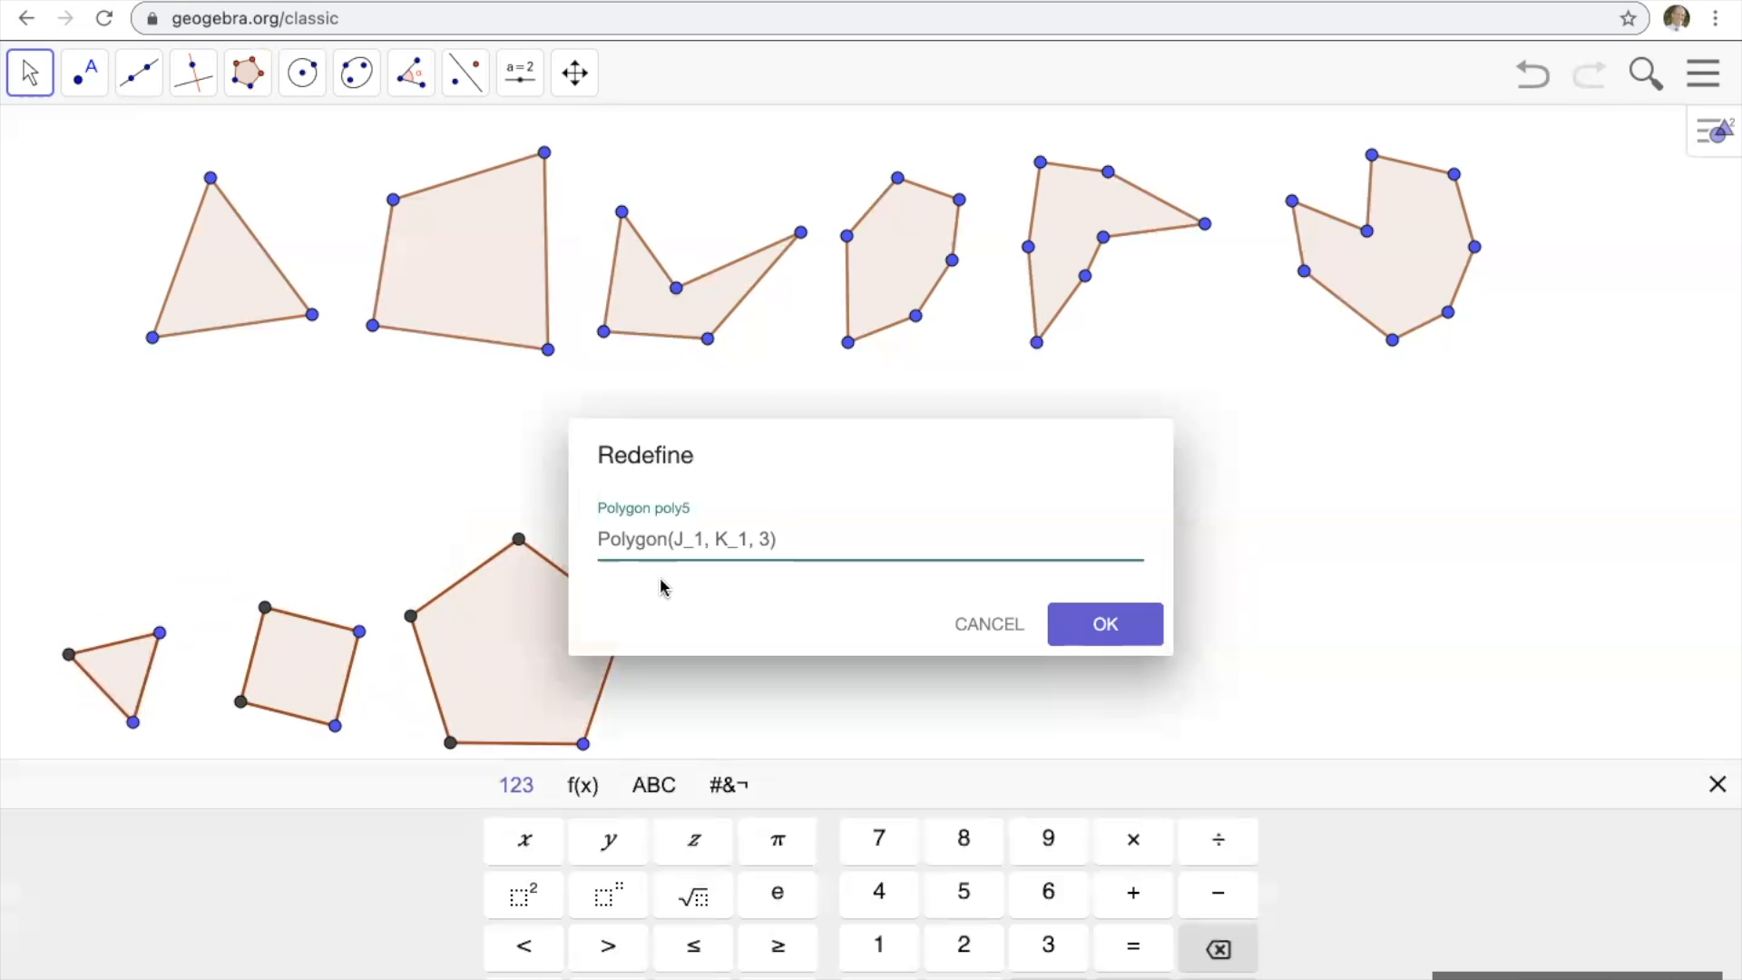
click(982, 632)
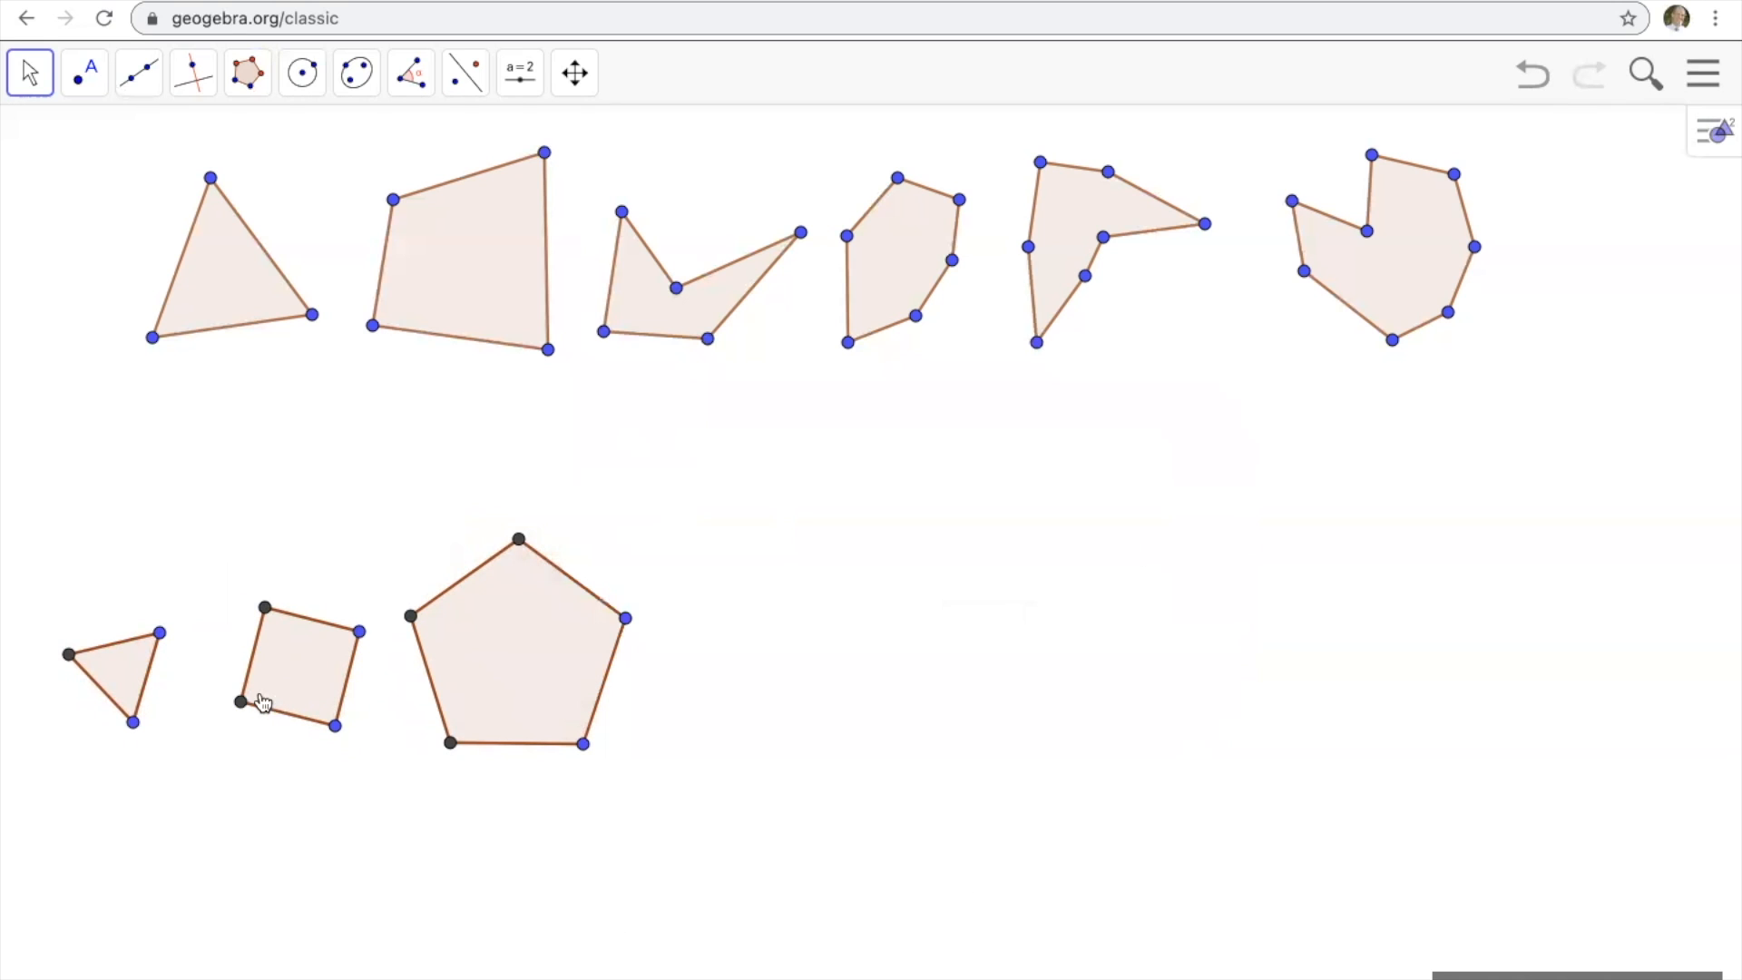
Rotate and slightly resize the regular triangle by moving its lower free vertex.
mouse_move(134, 723)
mouse_down()
mouse_move(168, 703)
mouse_move(187, 568)
mouse_move(66, 572)
mouse_move(60, 683)
mouse_move(114, 719)
mouse_up()
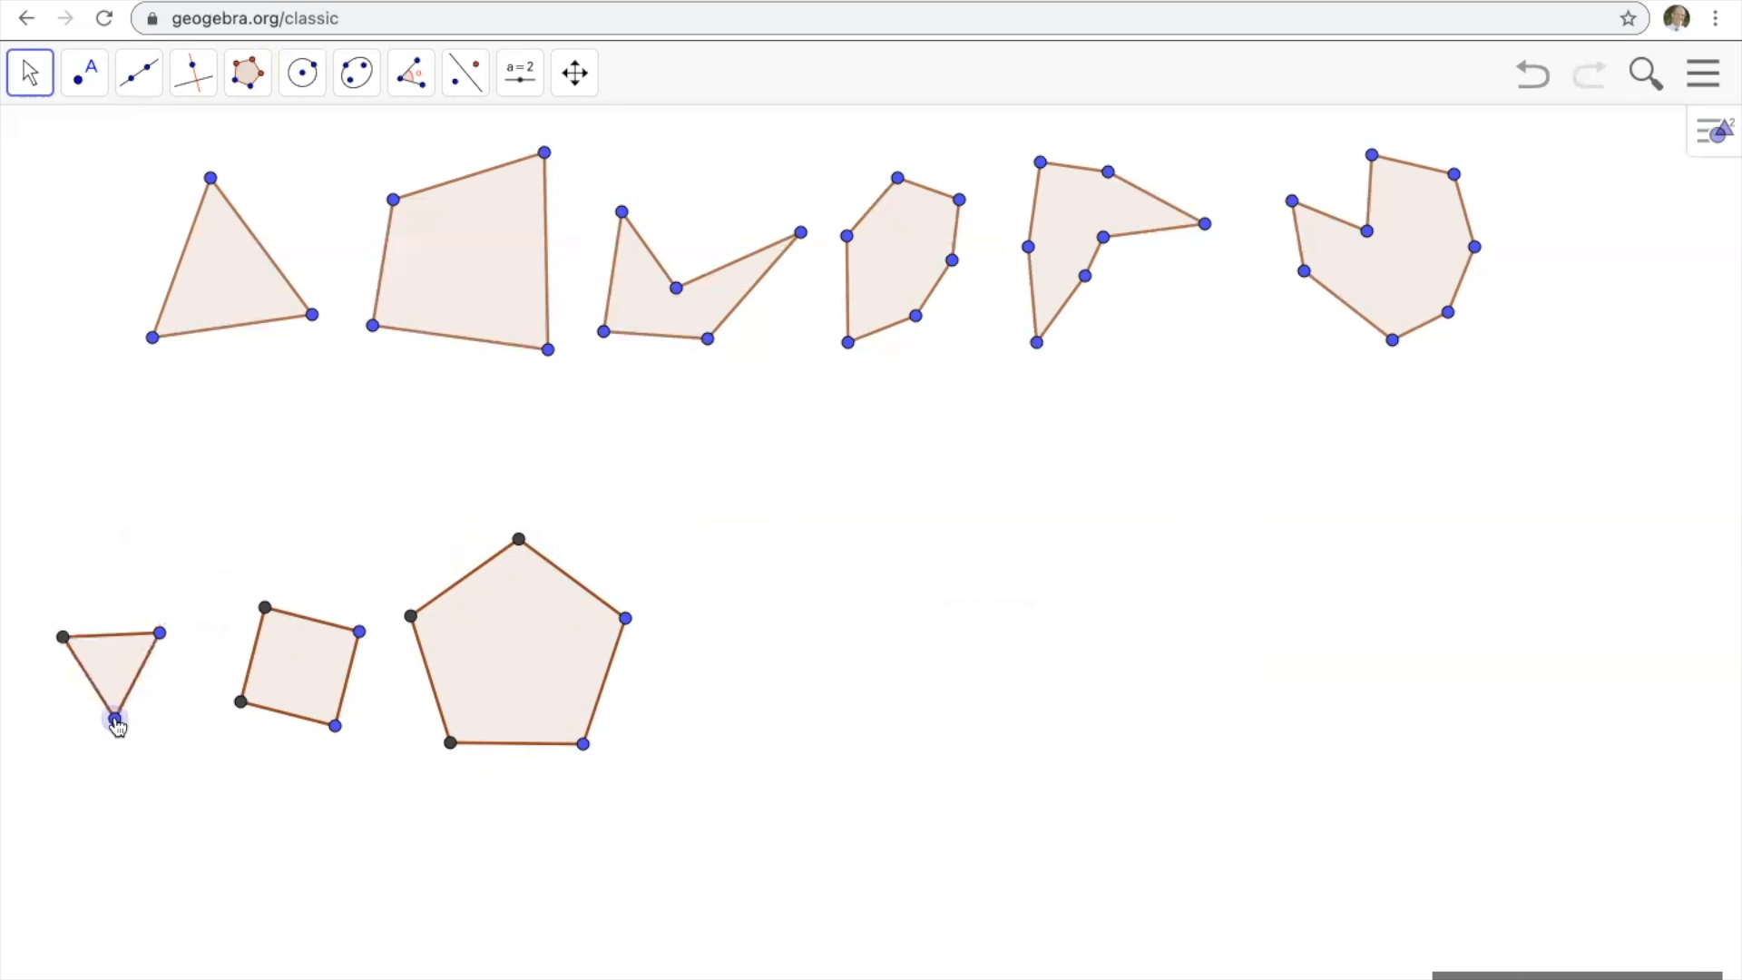
click(62, 636)
drag(115, 720, 153, 736)
click(169, 545)
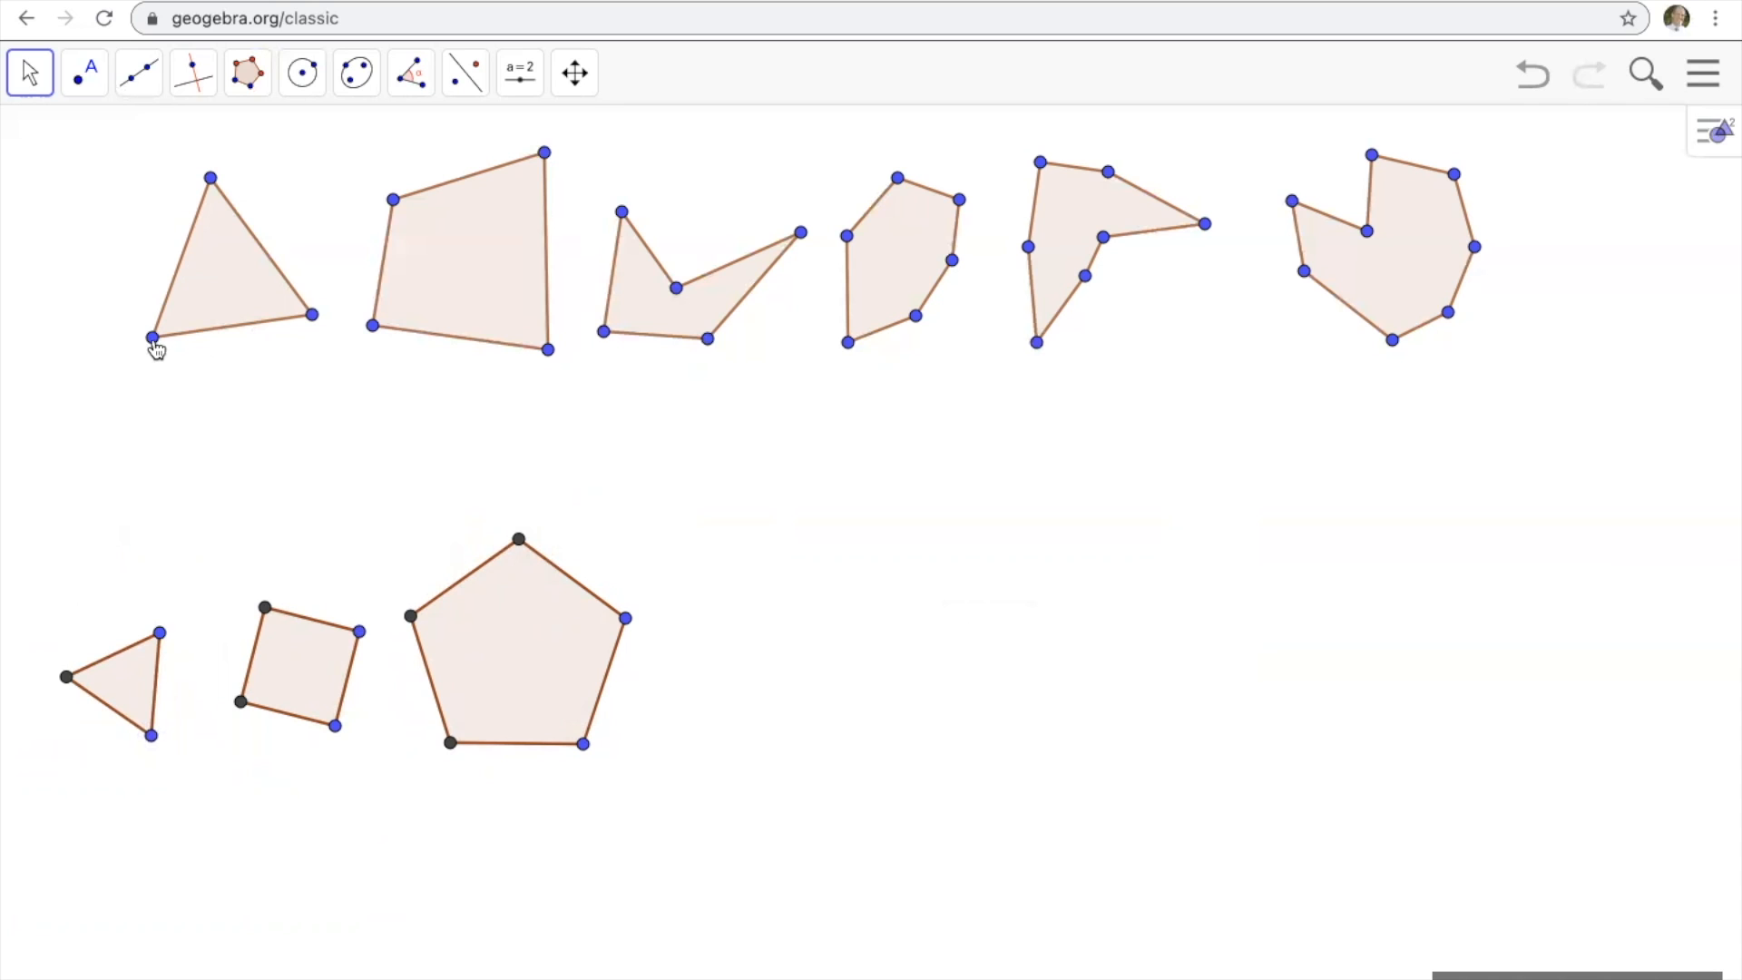
Level the base of the irregular triangle and spread the six irregular polygons across the full width of the upper row.
drag(147, 360, 160, 309)
drag(441, 292, 413, 299)
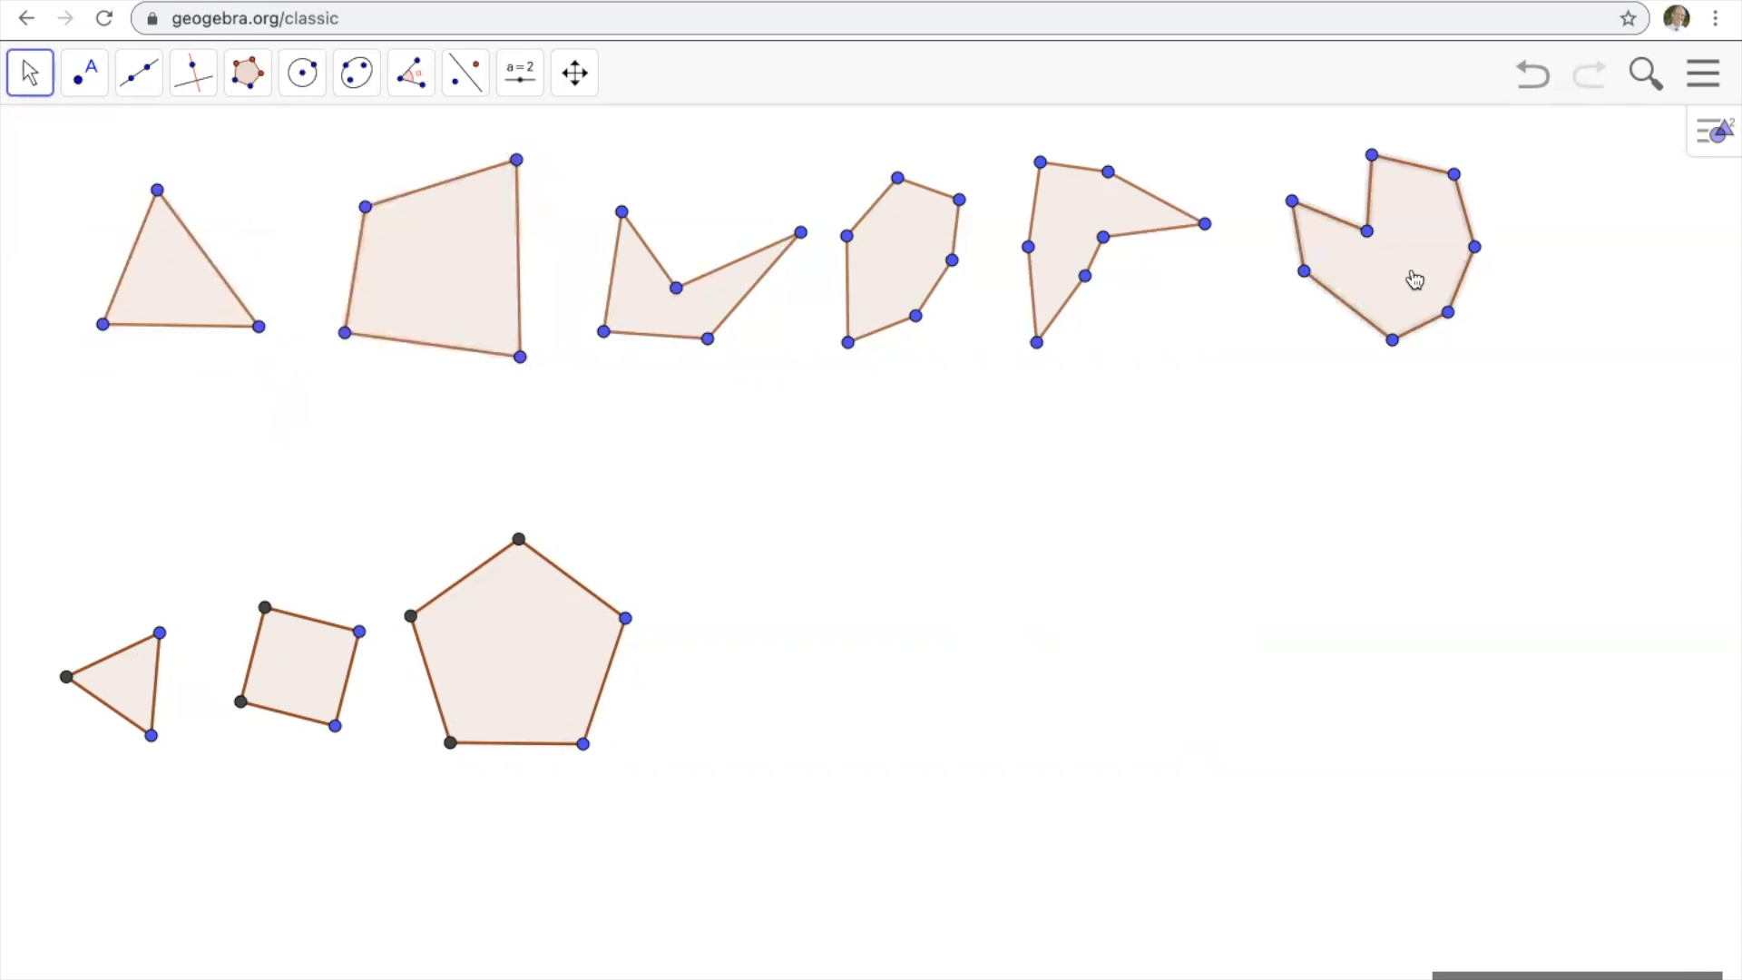
drag(1416, 280, 1551, 319)
drag(1085, 234, 1227, 275)
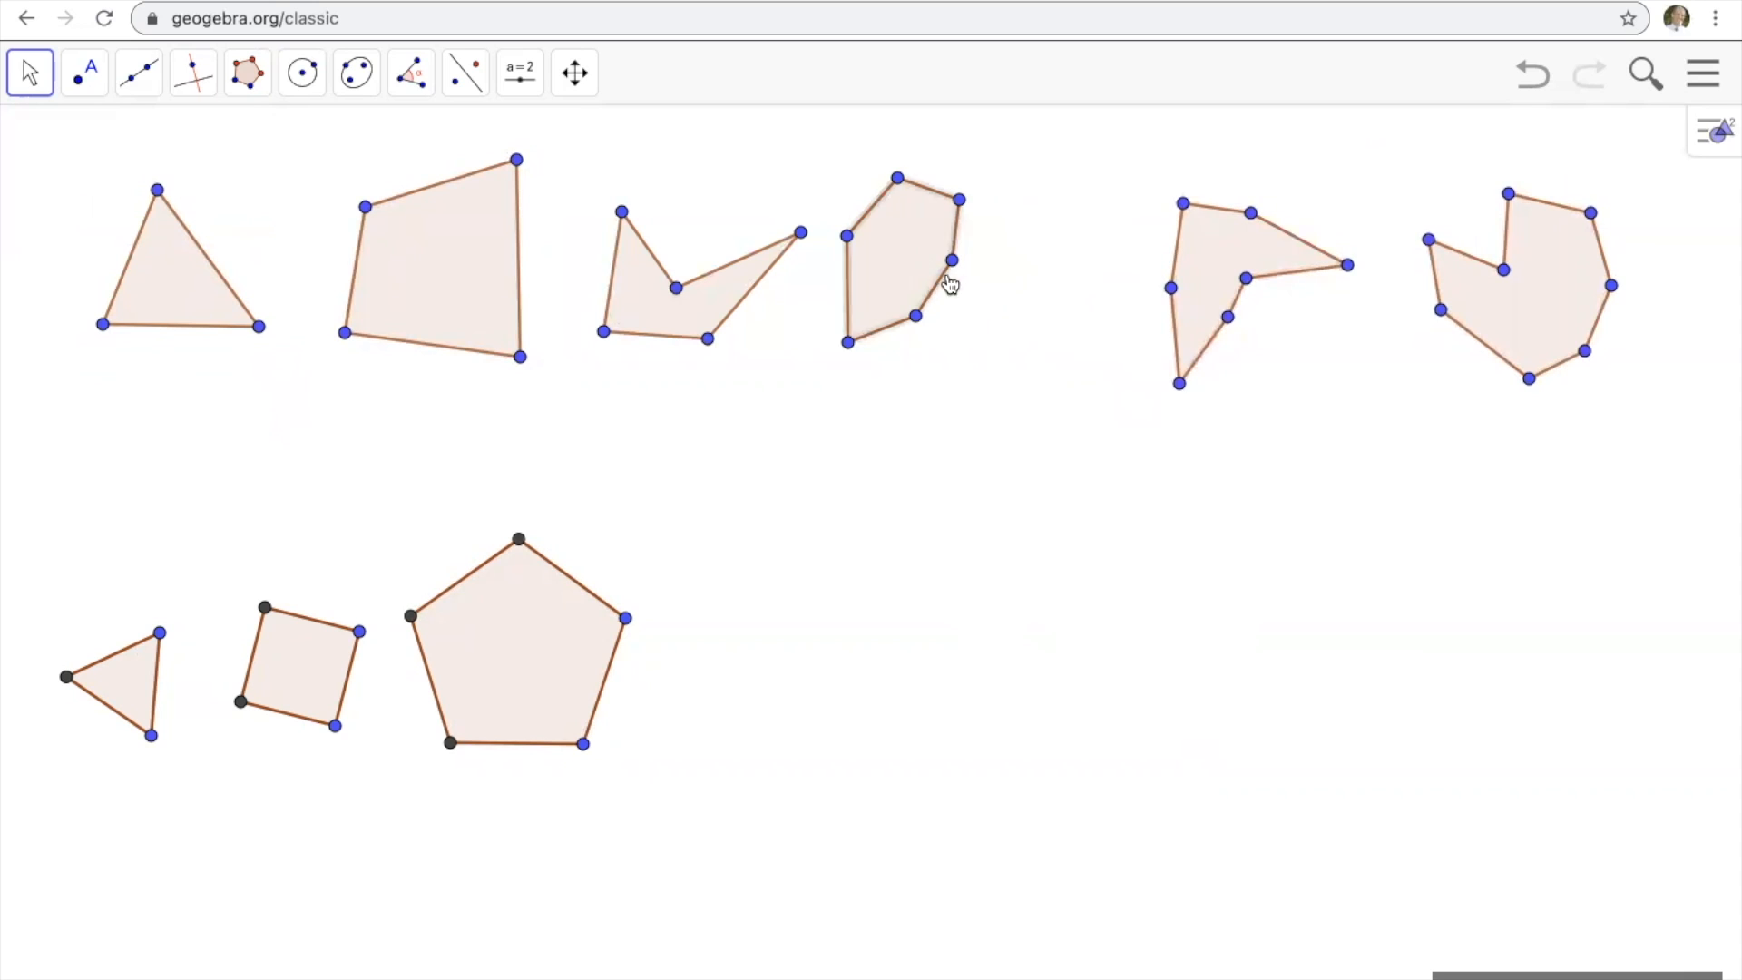
drag(906, 265, 998, 305)
drag(704, 322, 767, 348)
drag(452, 304, 475, 323)
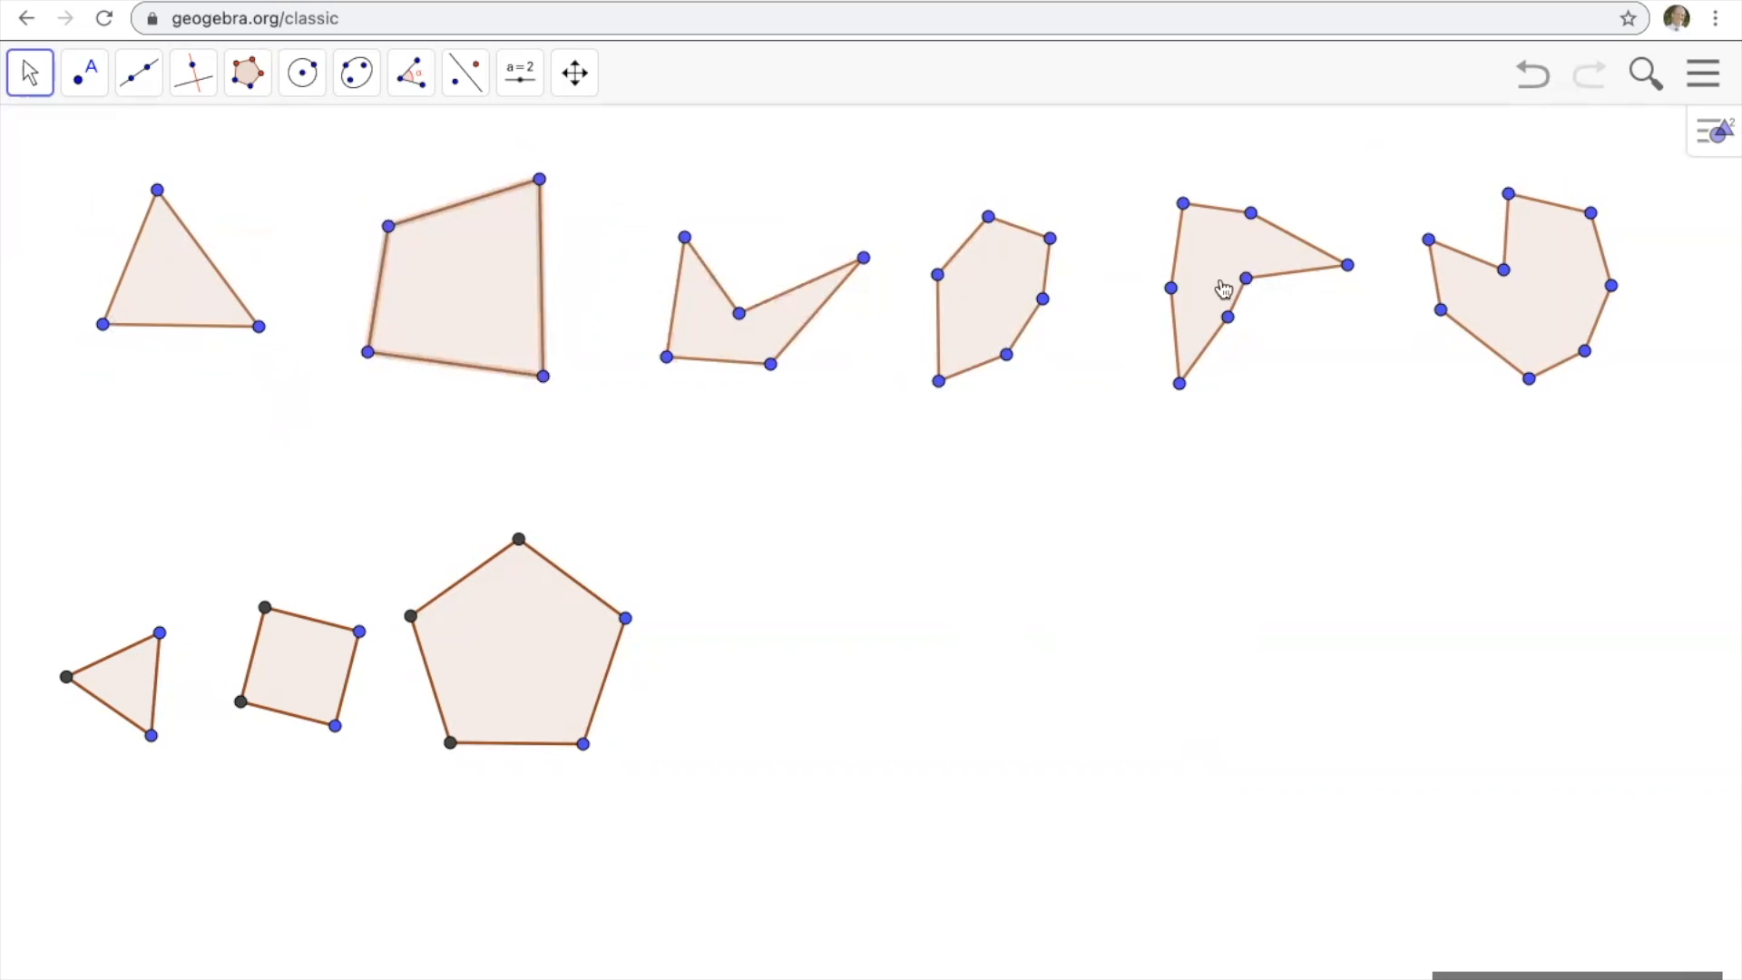
click(836, 596)
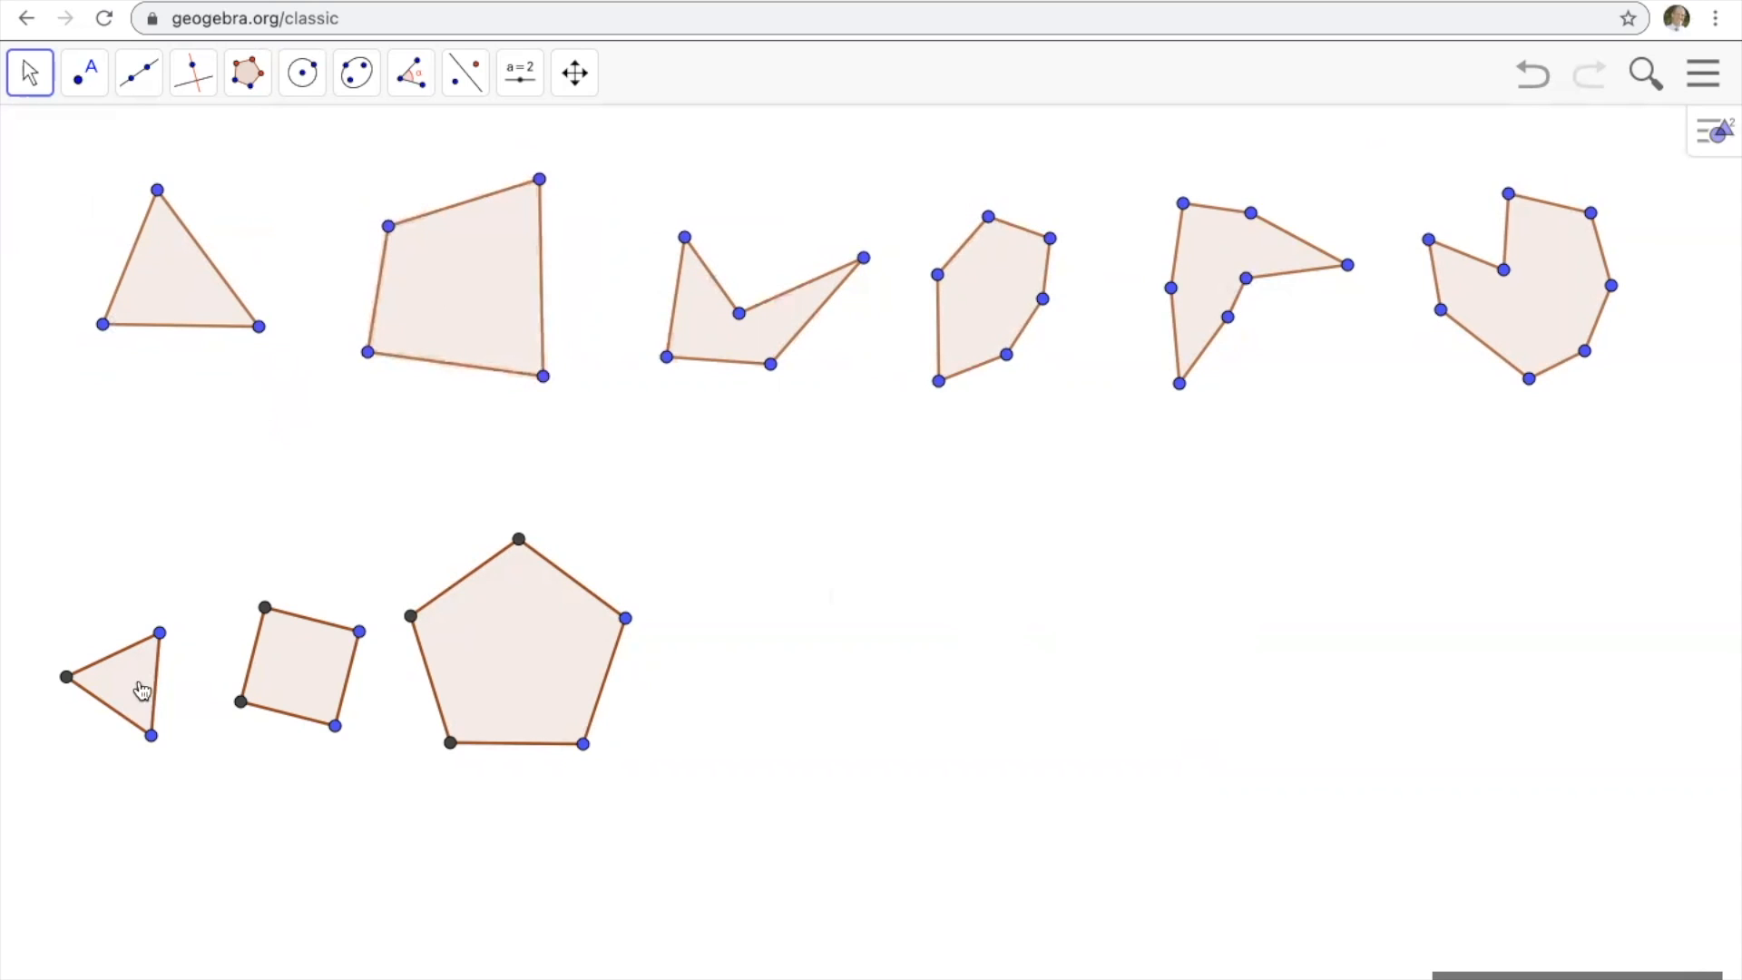
Move the regular pentagon, square and triangle to the right to space them out in the lower row.
drag(541, 674, 698, 698)
drag(307, 681, 374, 707)
drag(140, 692, 179, 690)
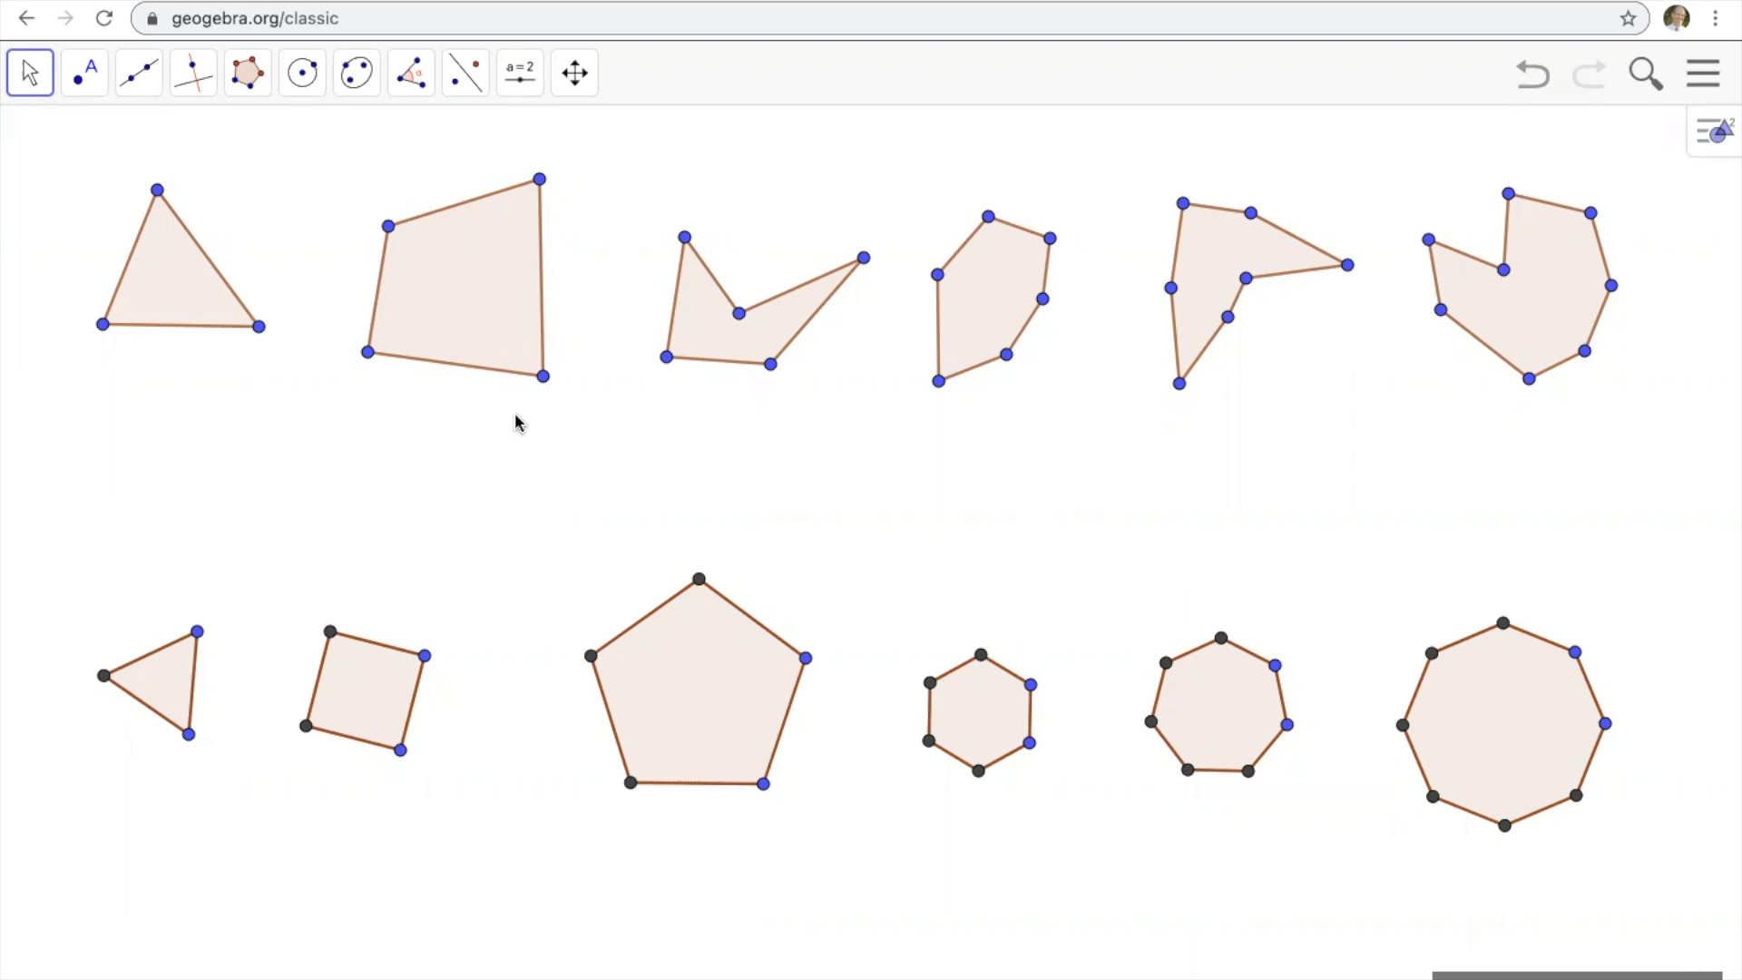
Add the text label "Triangle" below the irregular triangle.
click(524, 78)
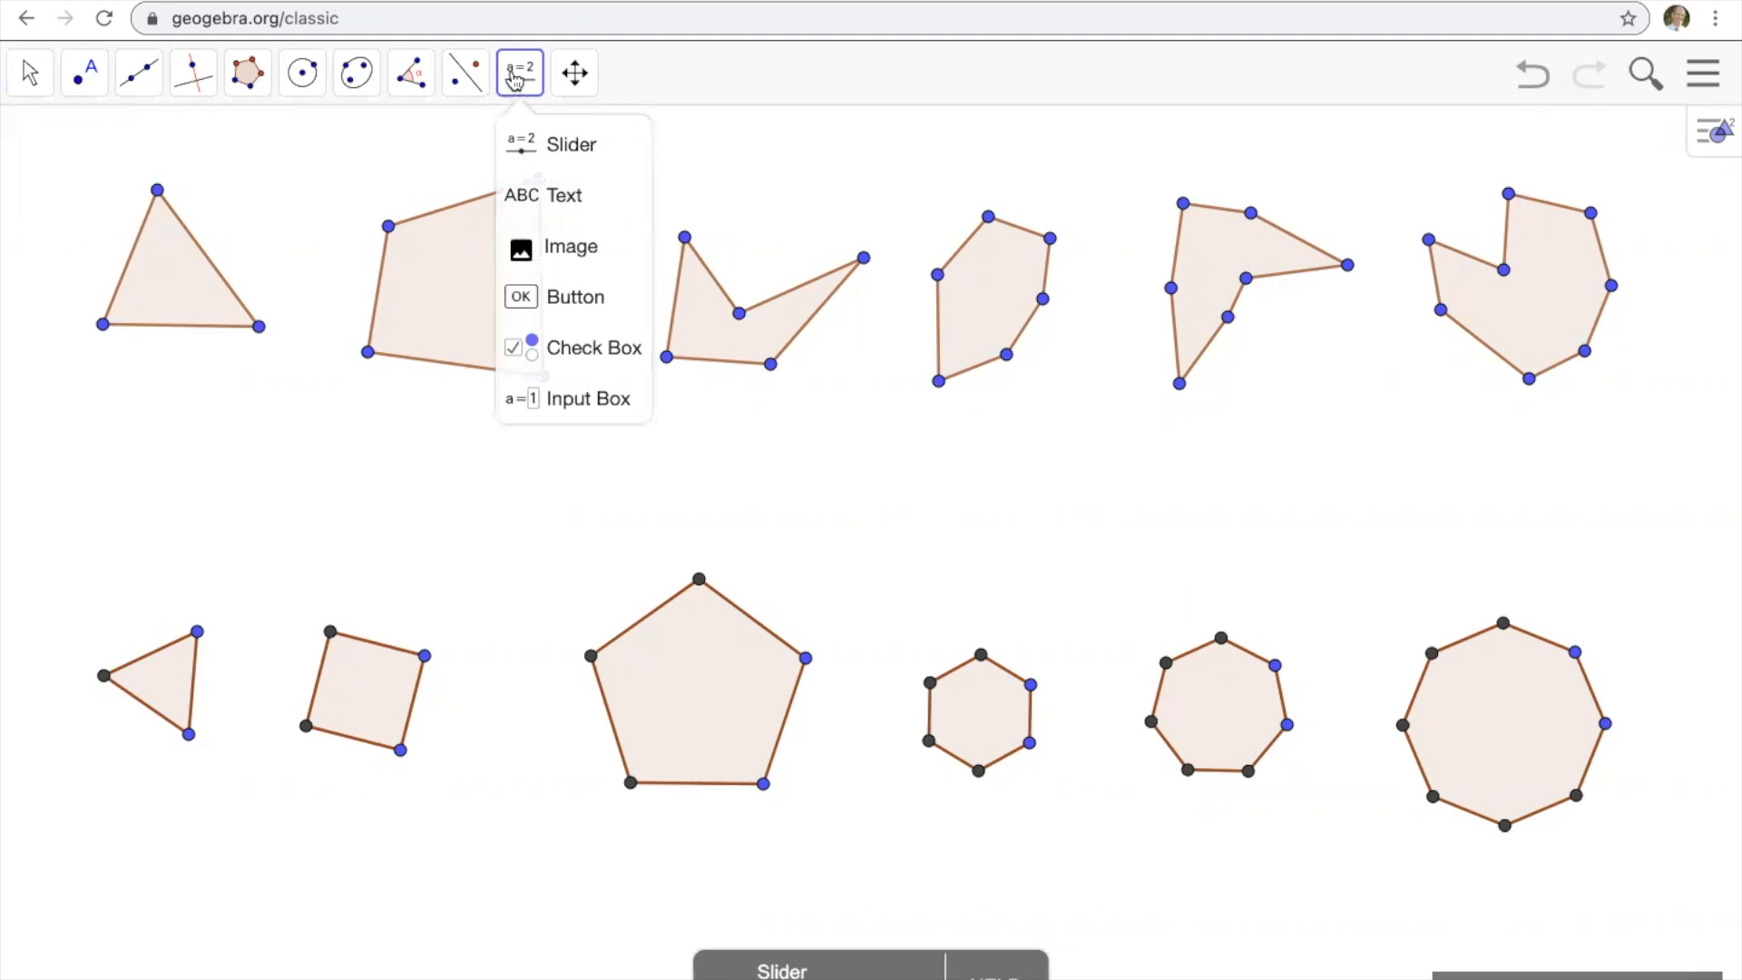
click(530, 196)
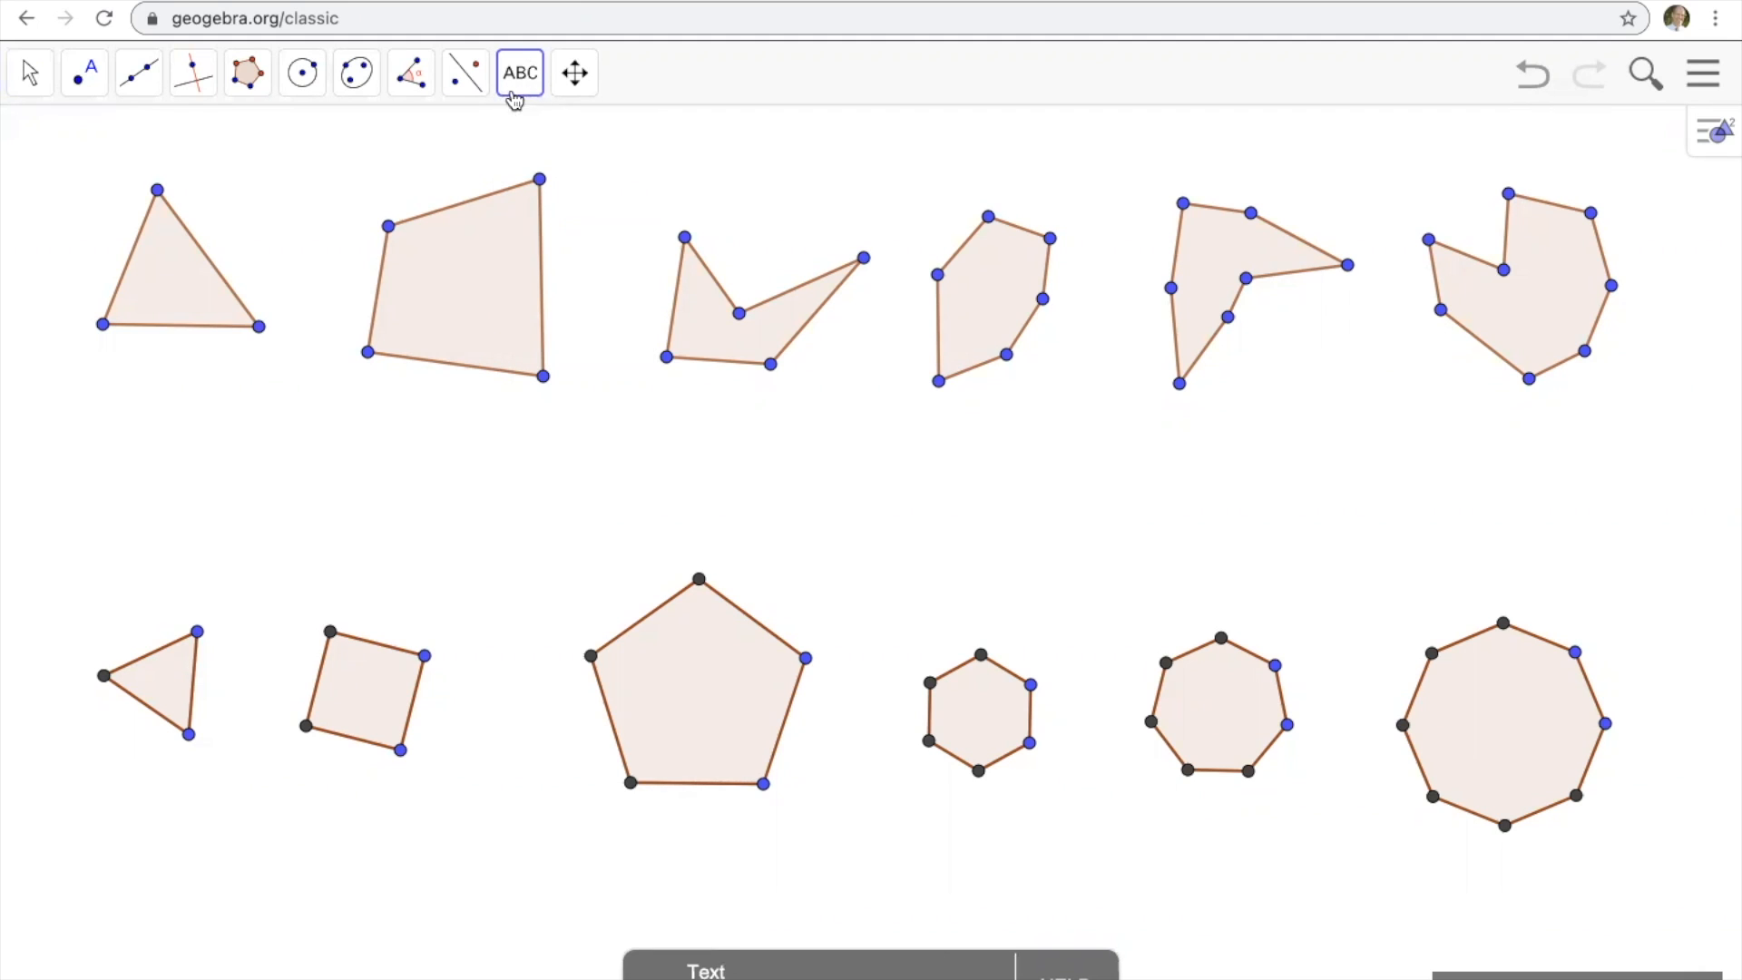
click(117, 413)
click(767, 553)
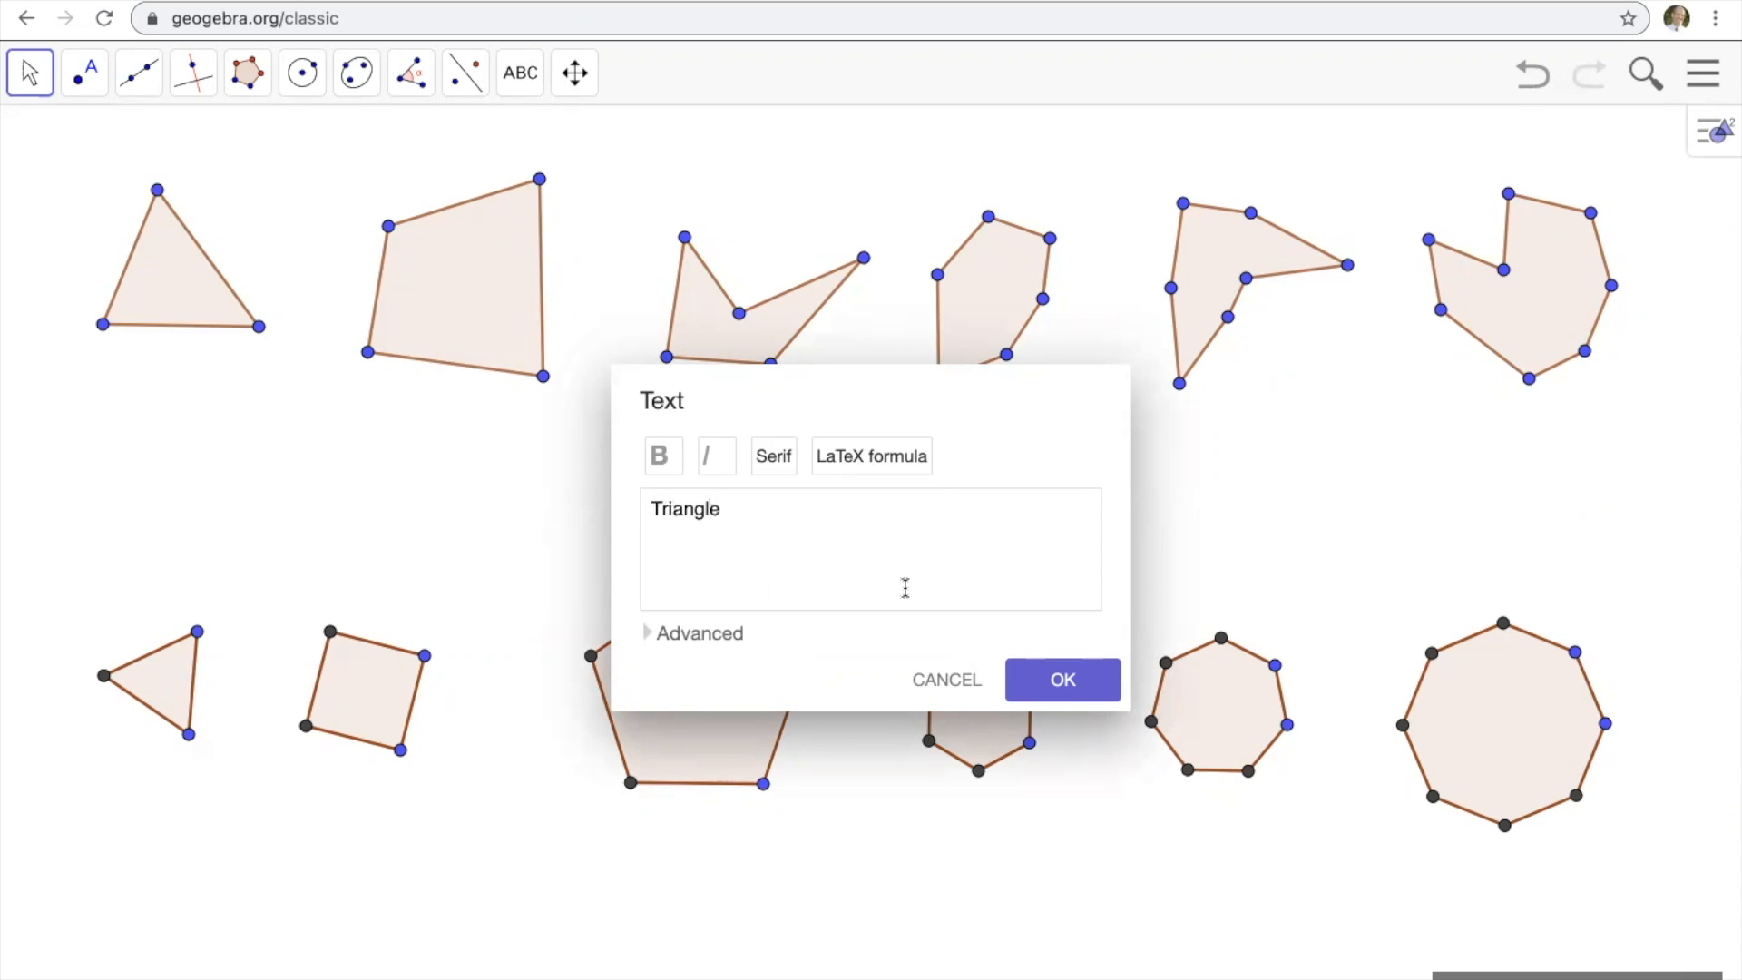
click(1063, 682)
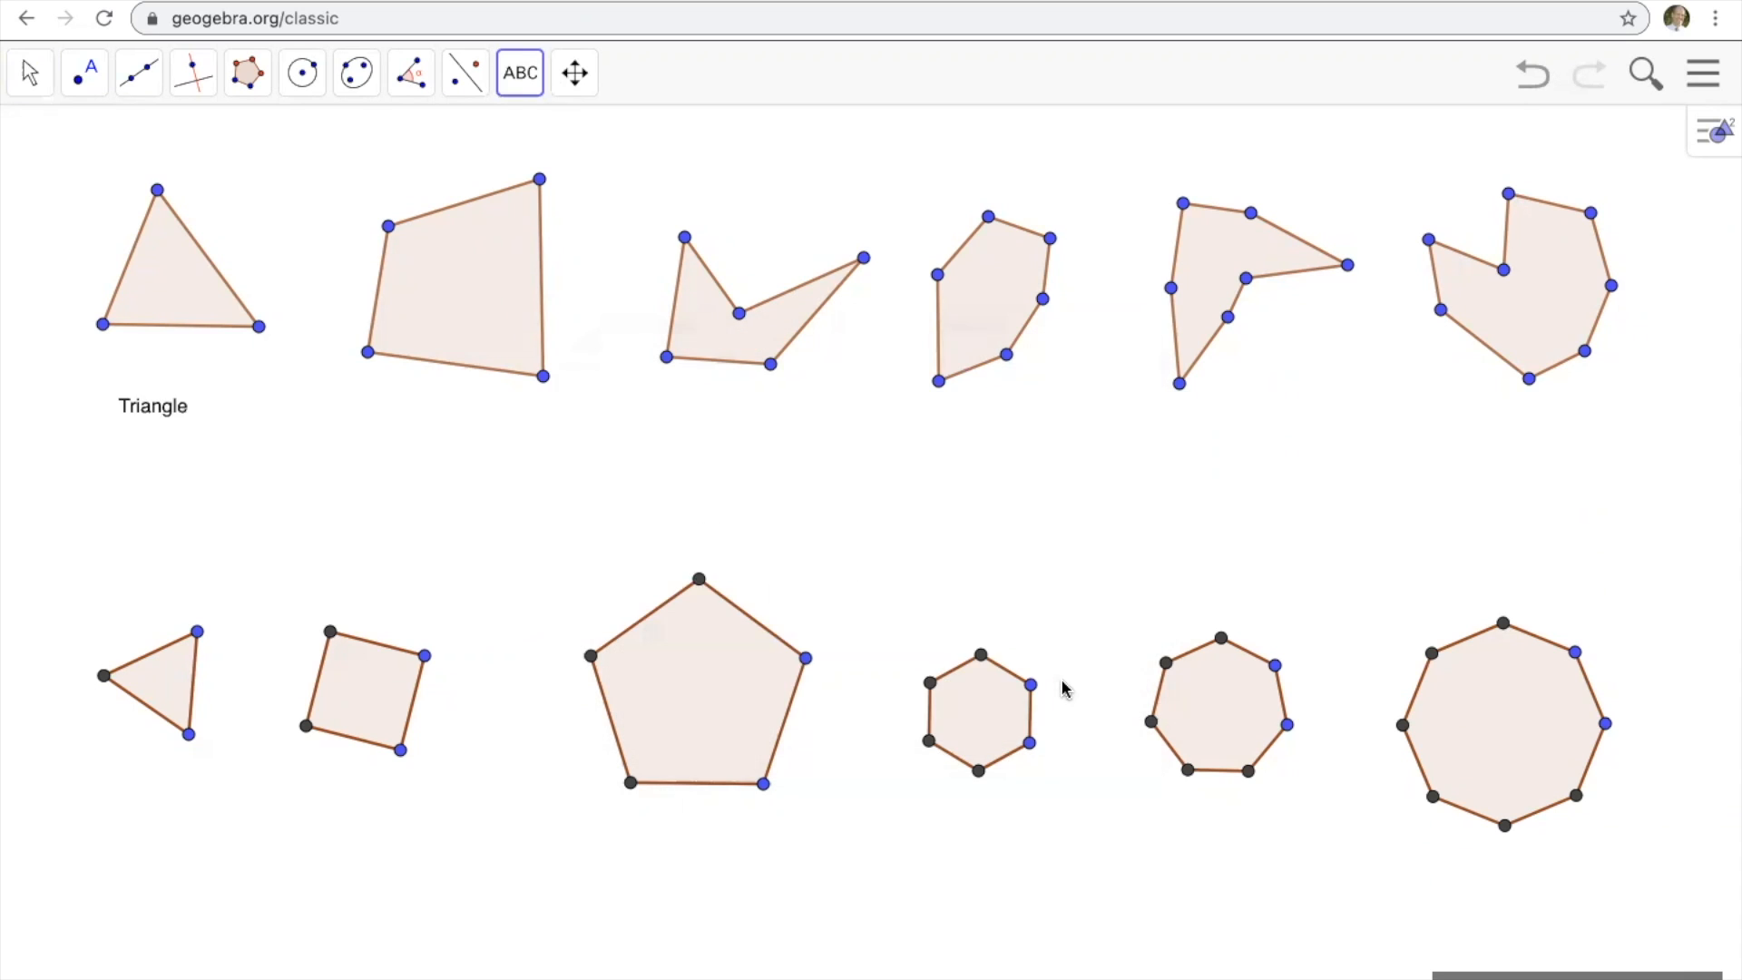
Add the text labels "Quadrilateral" and "Pentagon" below the irregular quadrilateral and the concave pentagon.
click(396, 463)
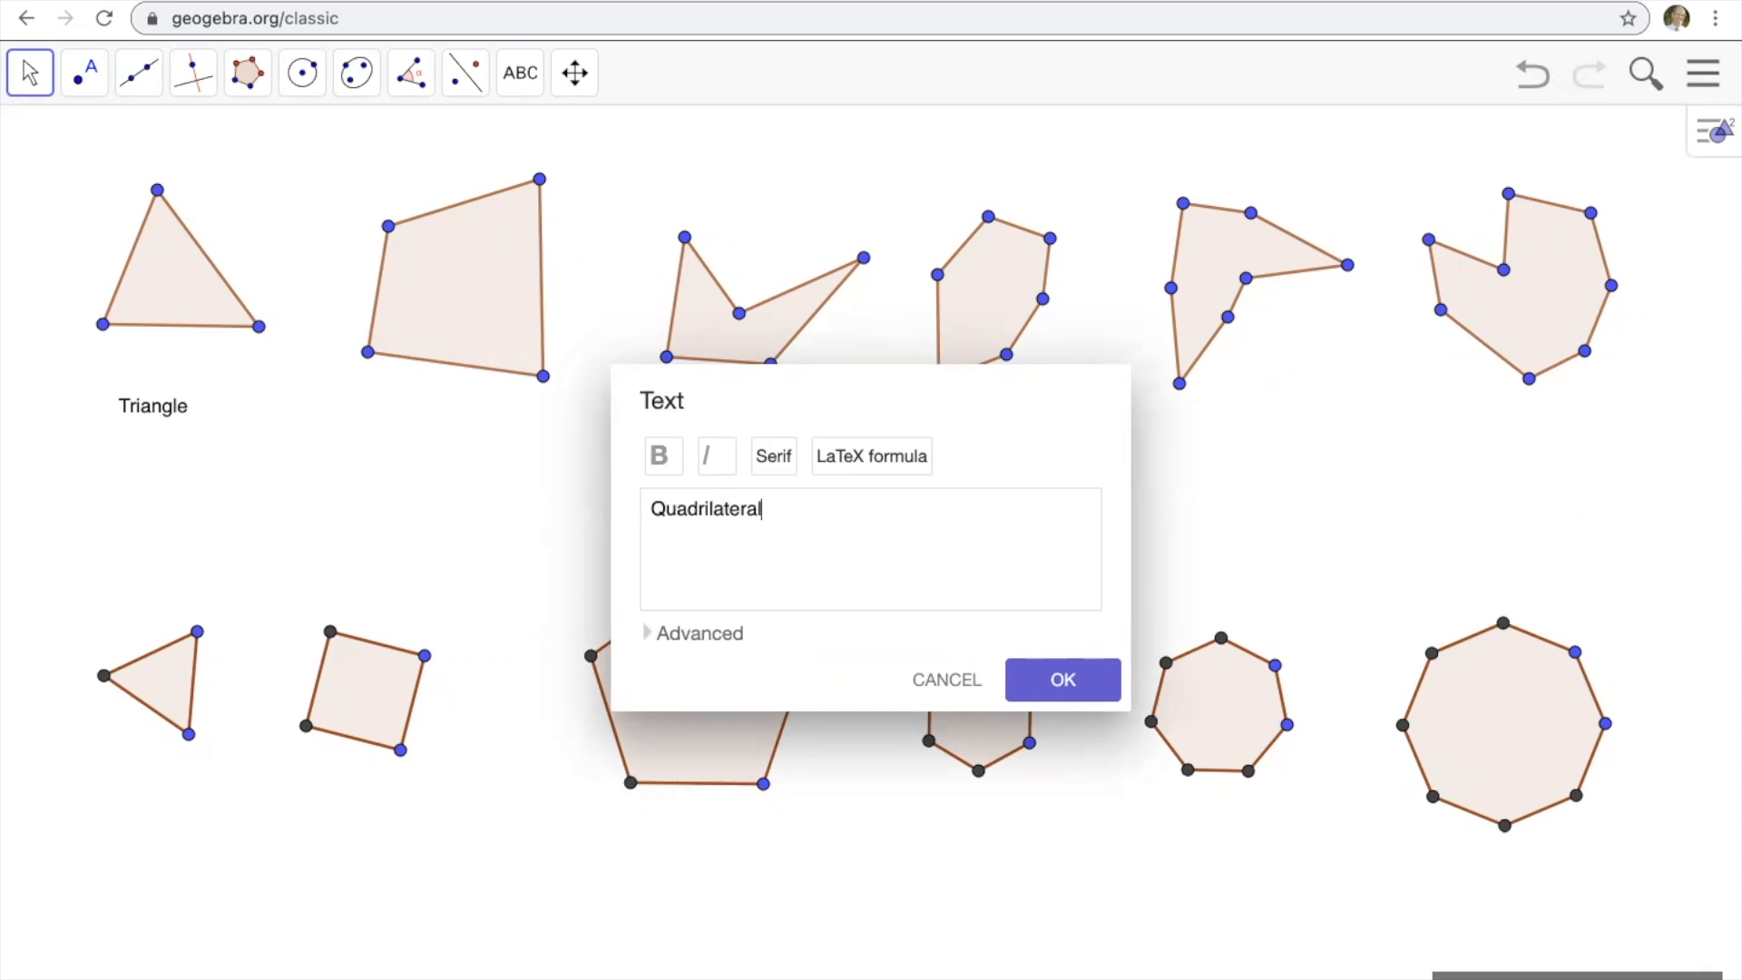
click(1061, 680)
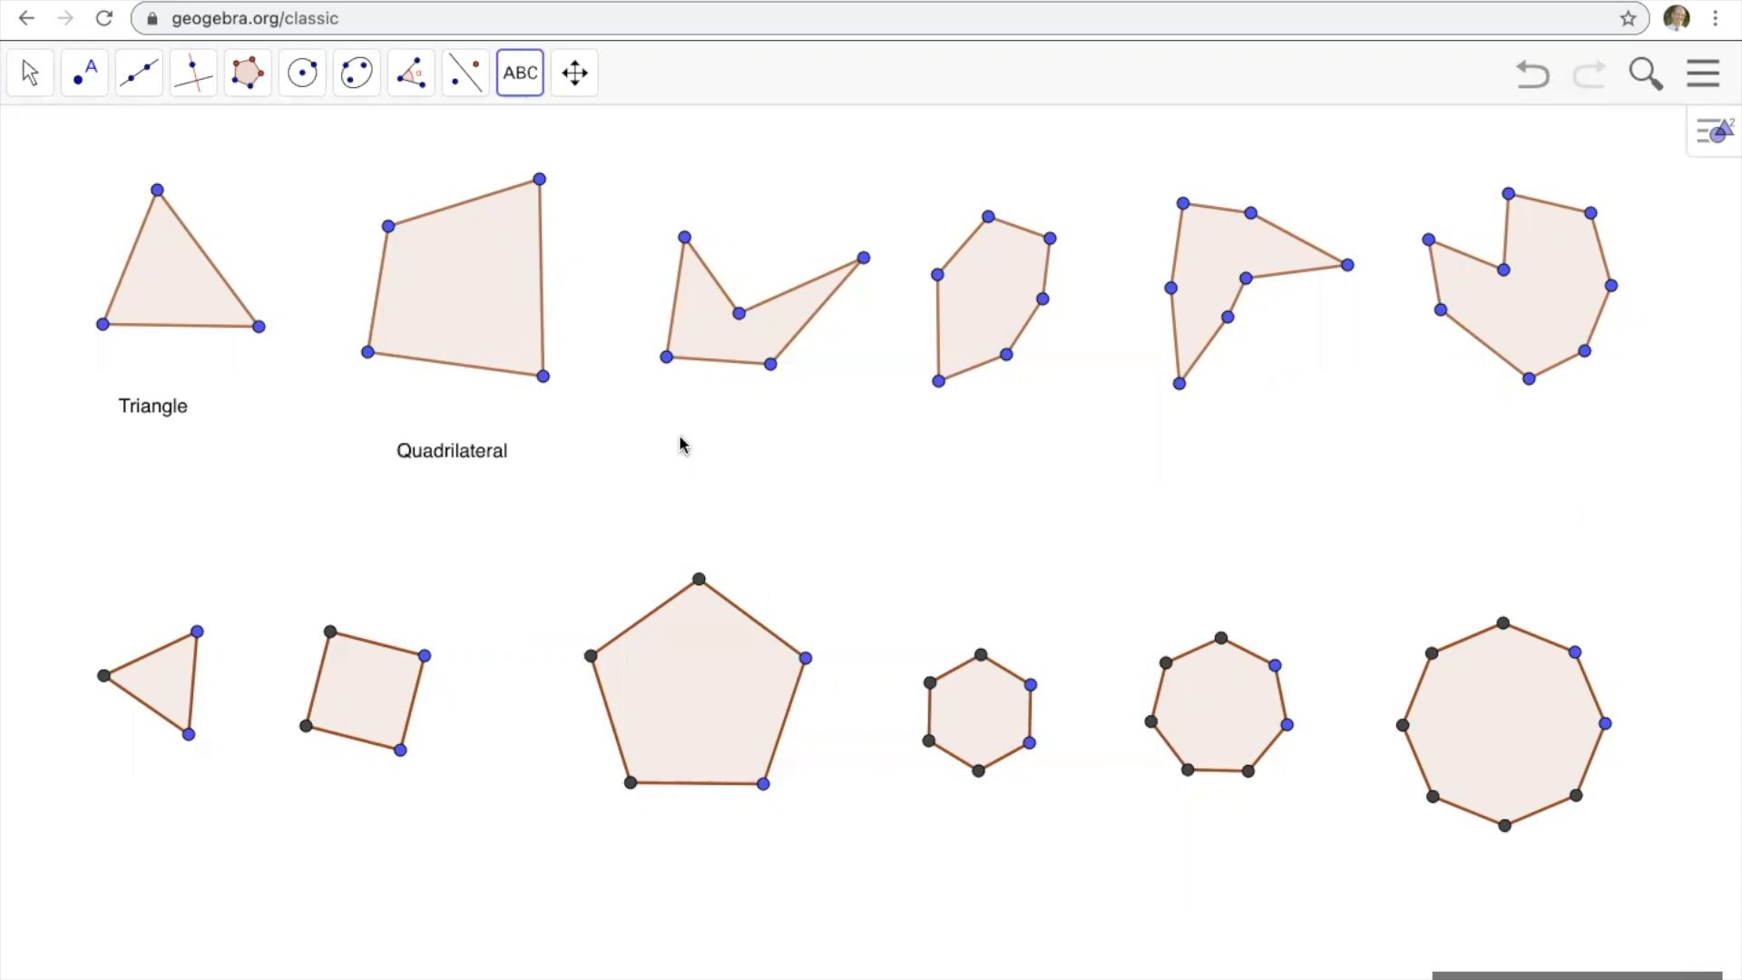
click(680, 451)
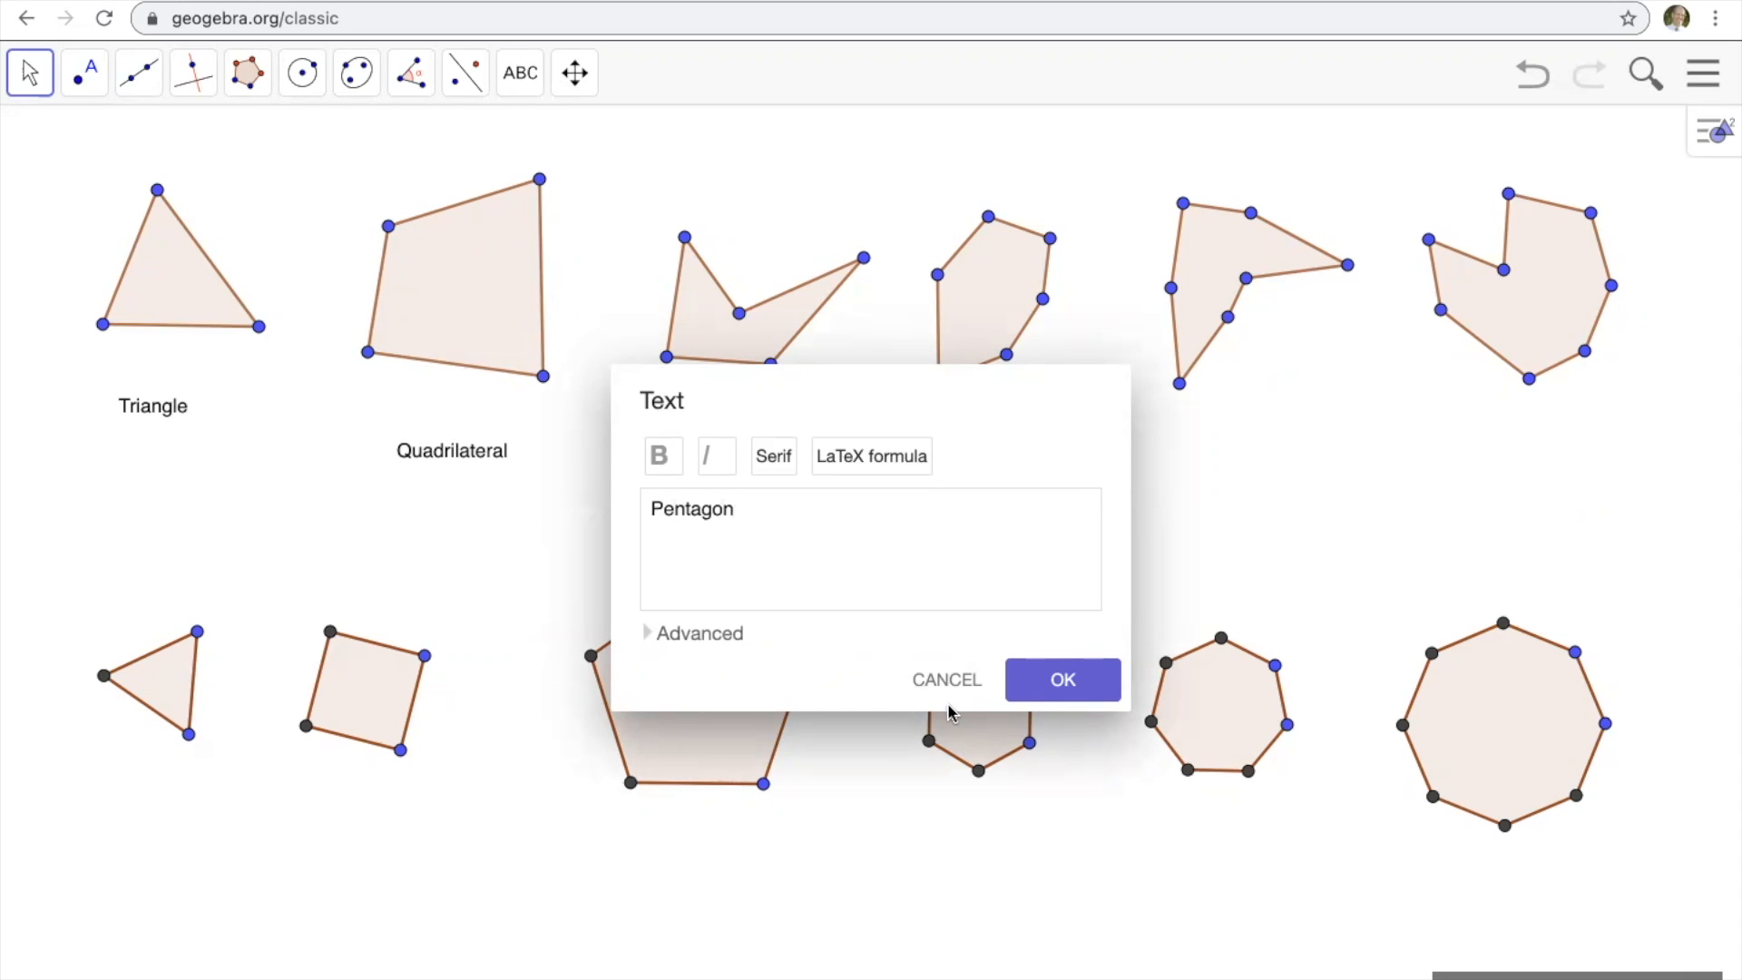
click(1069, 680)
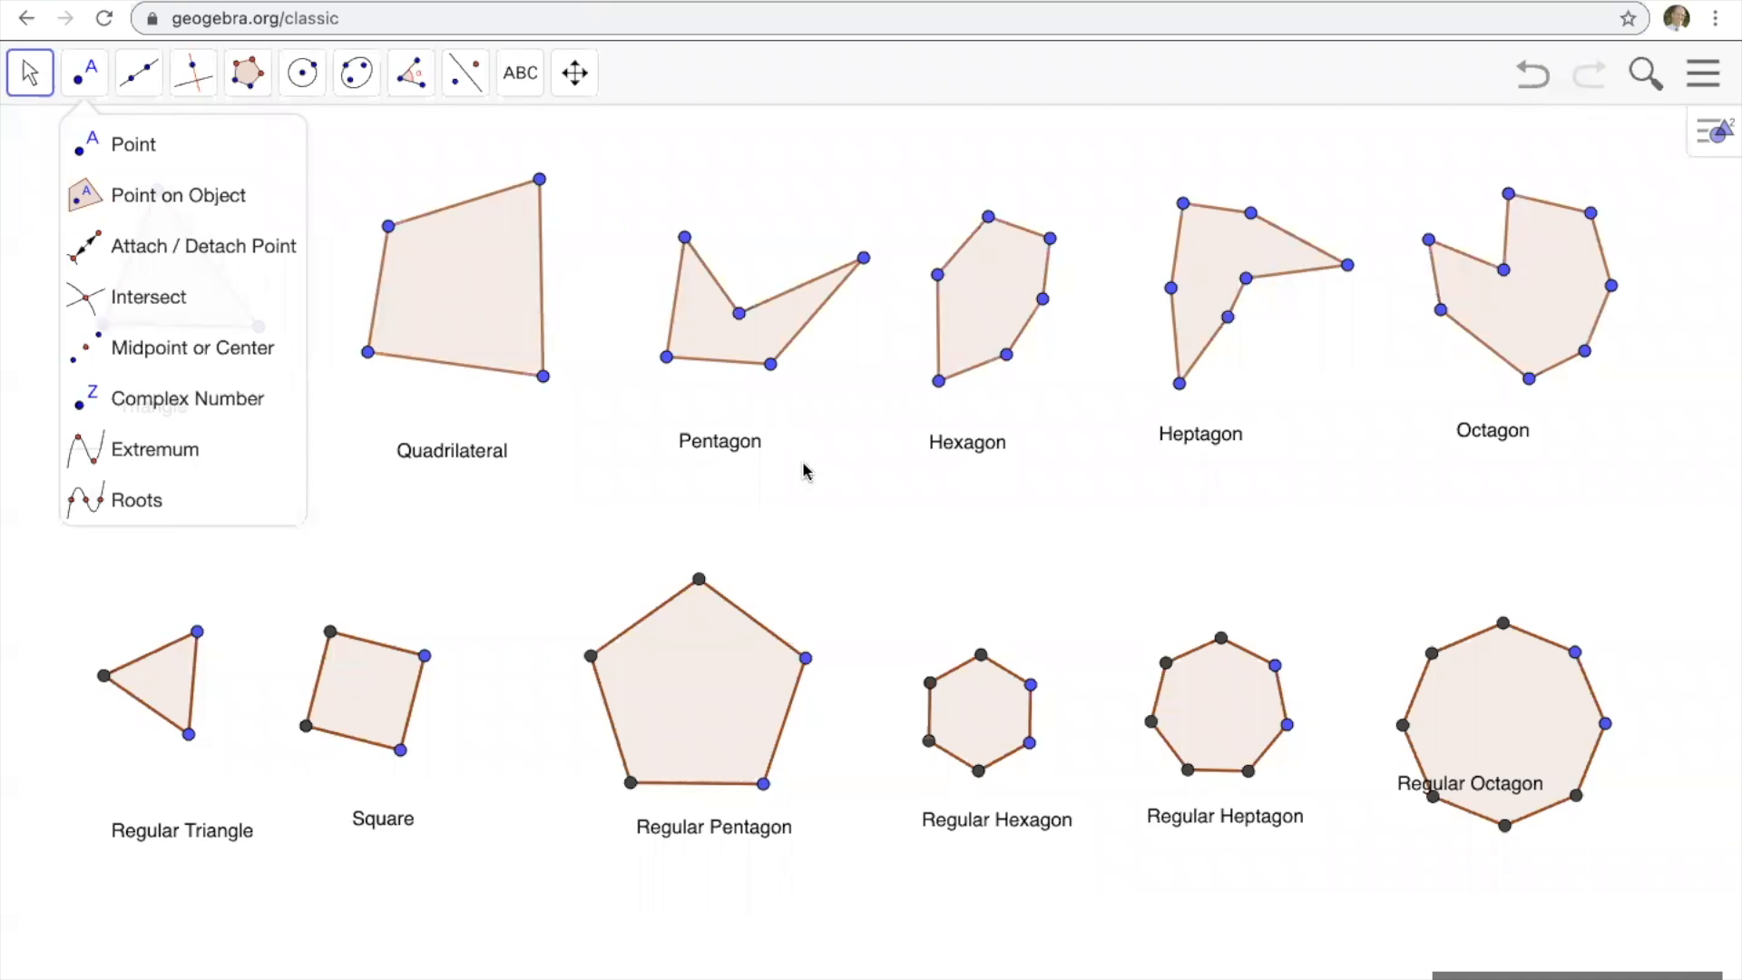
Move the "Regular Octagon" label below its shape, and shift the regular octagon and regular heptagon upward.
click(31, 74)
click(30, 74)
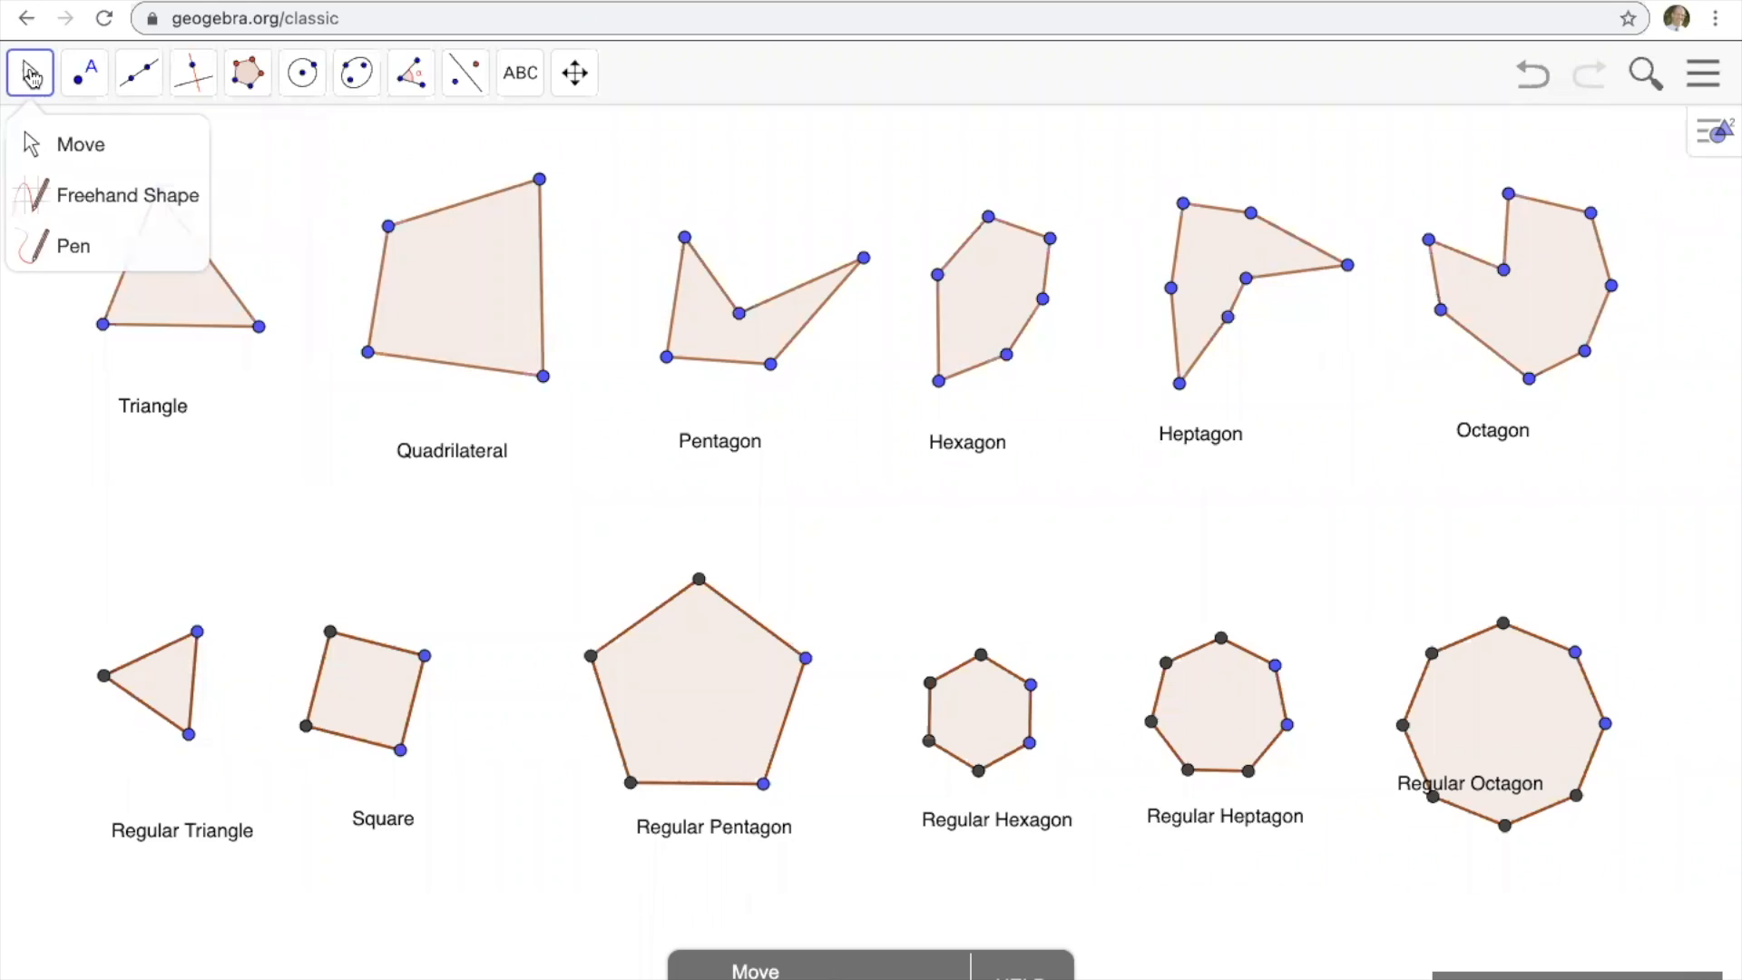
click(75, 146)
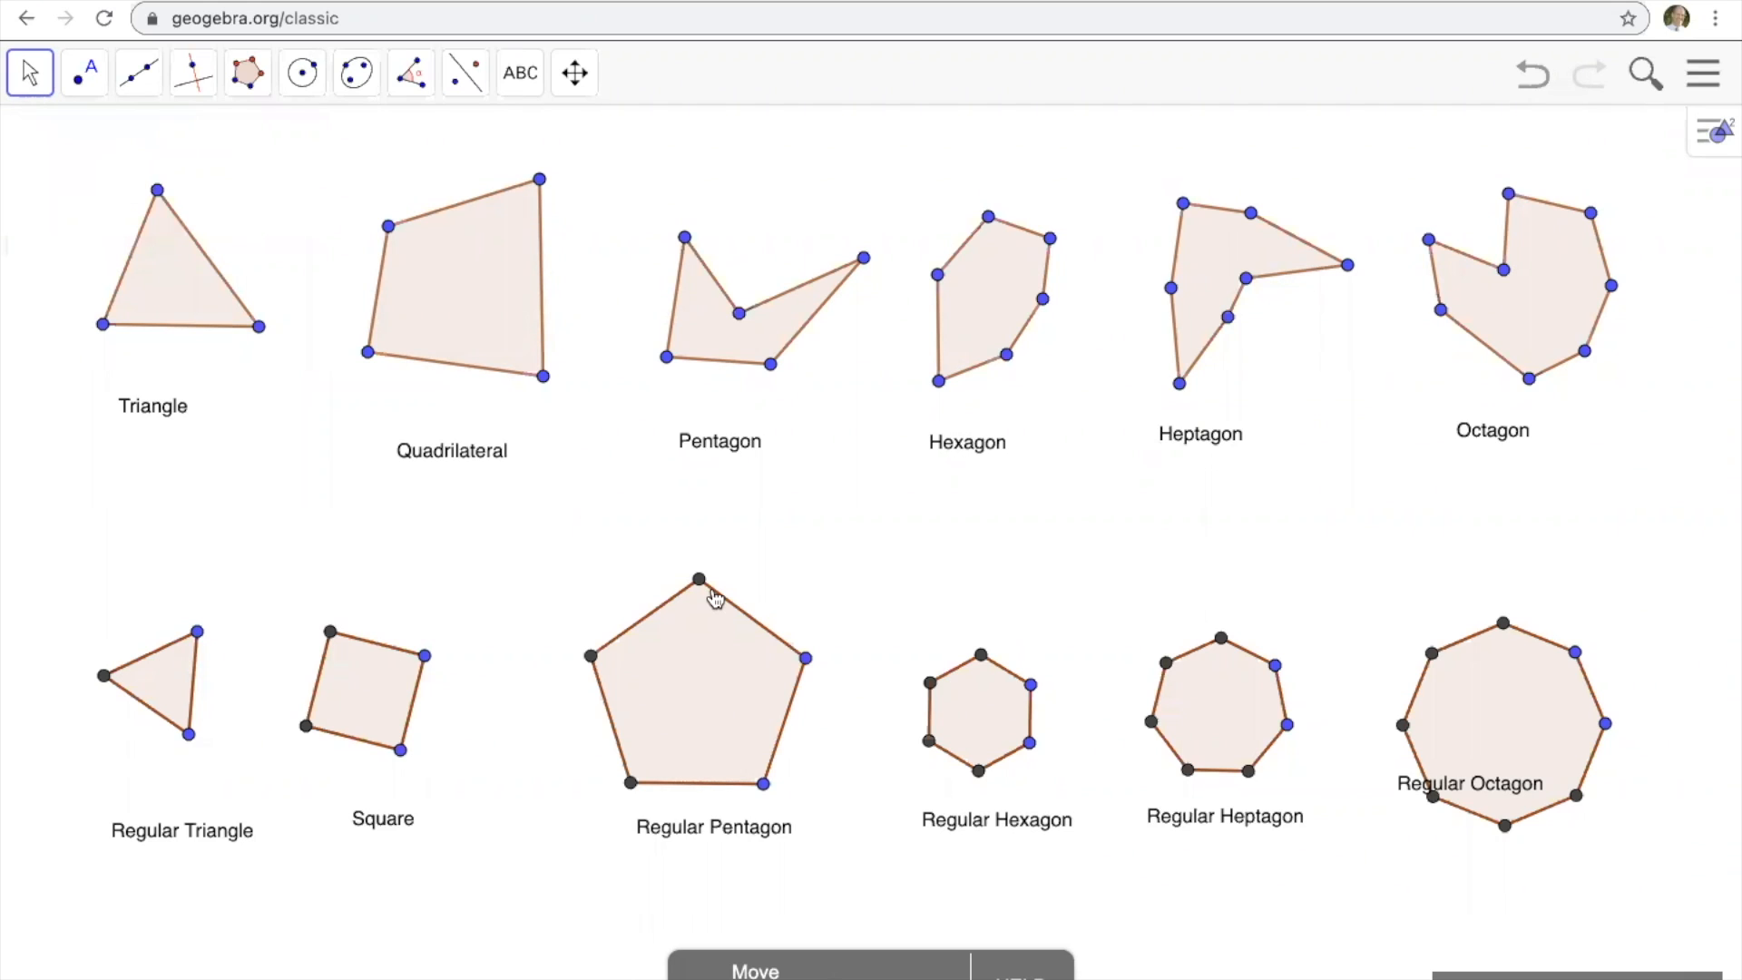
drag(1405, 788, 1433, 871)
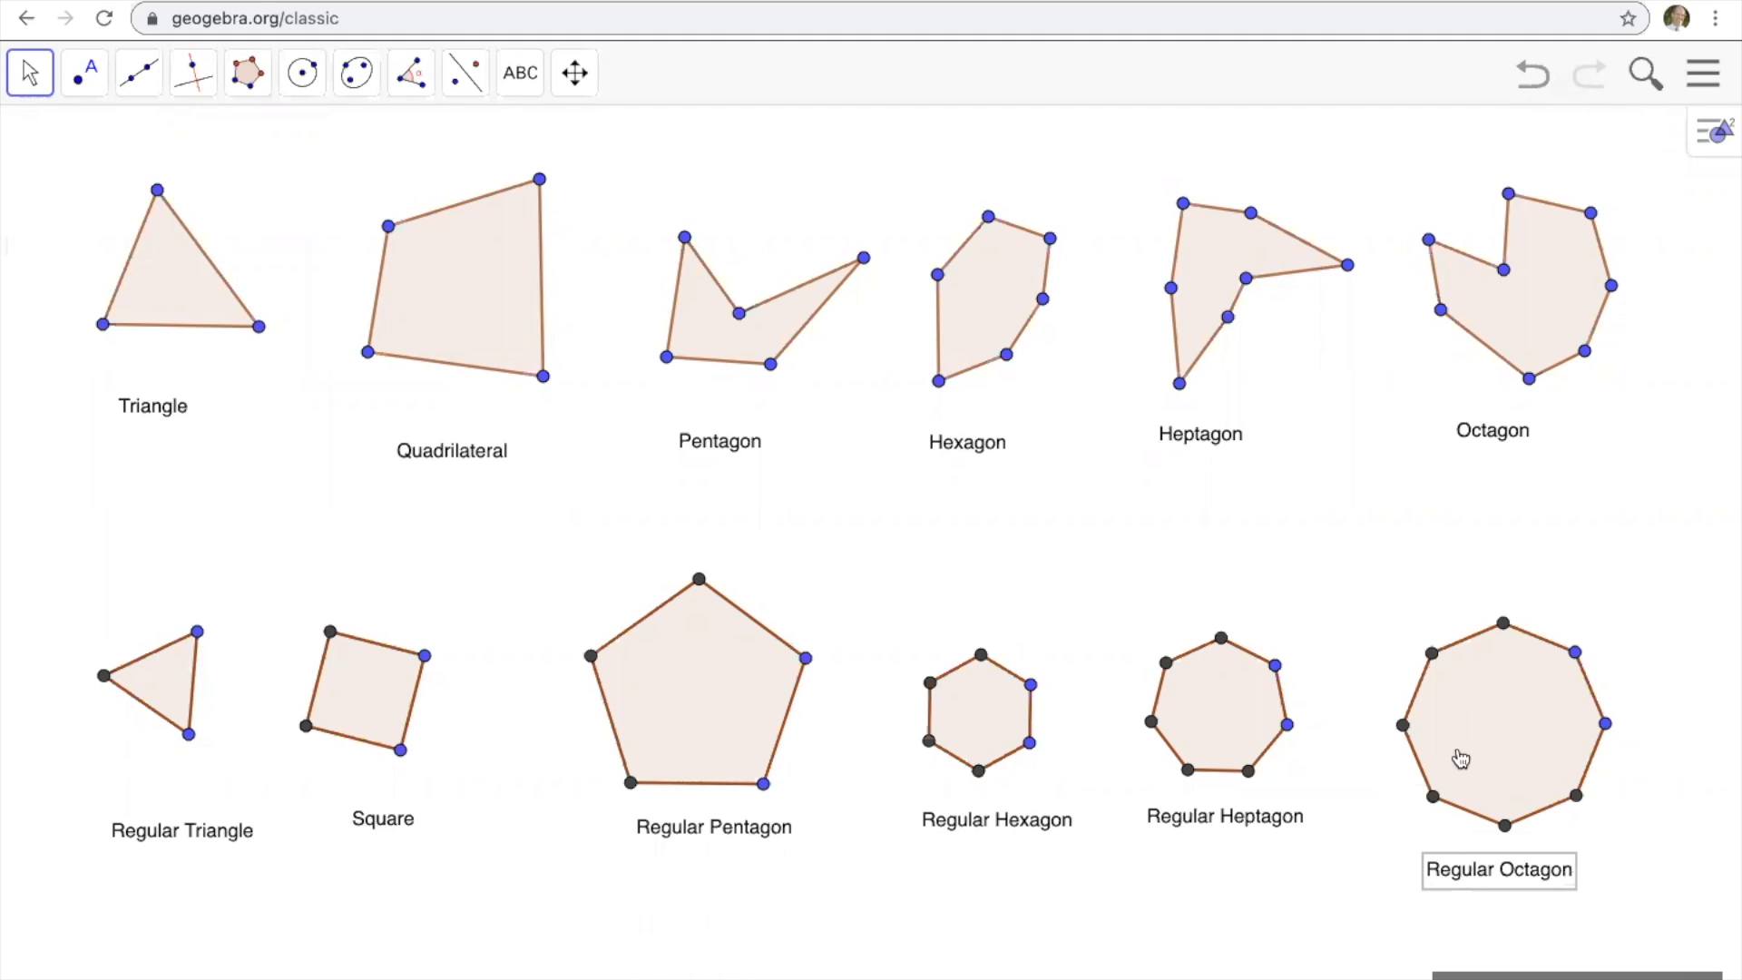
drag(1460, 758, 1485, 650)
drag(1202, 707, 1205, 617)
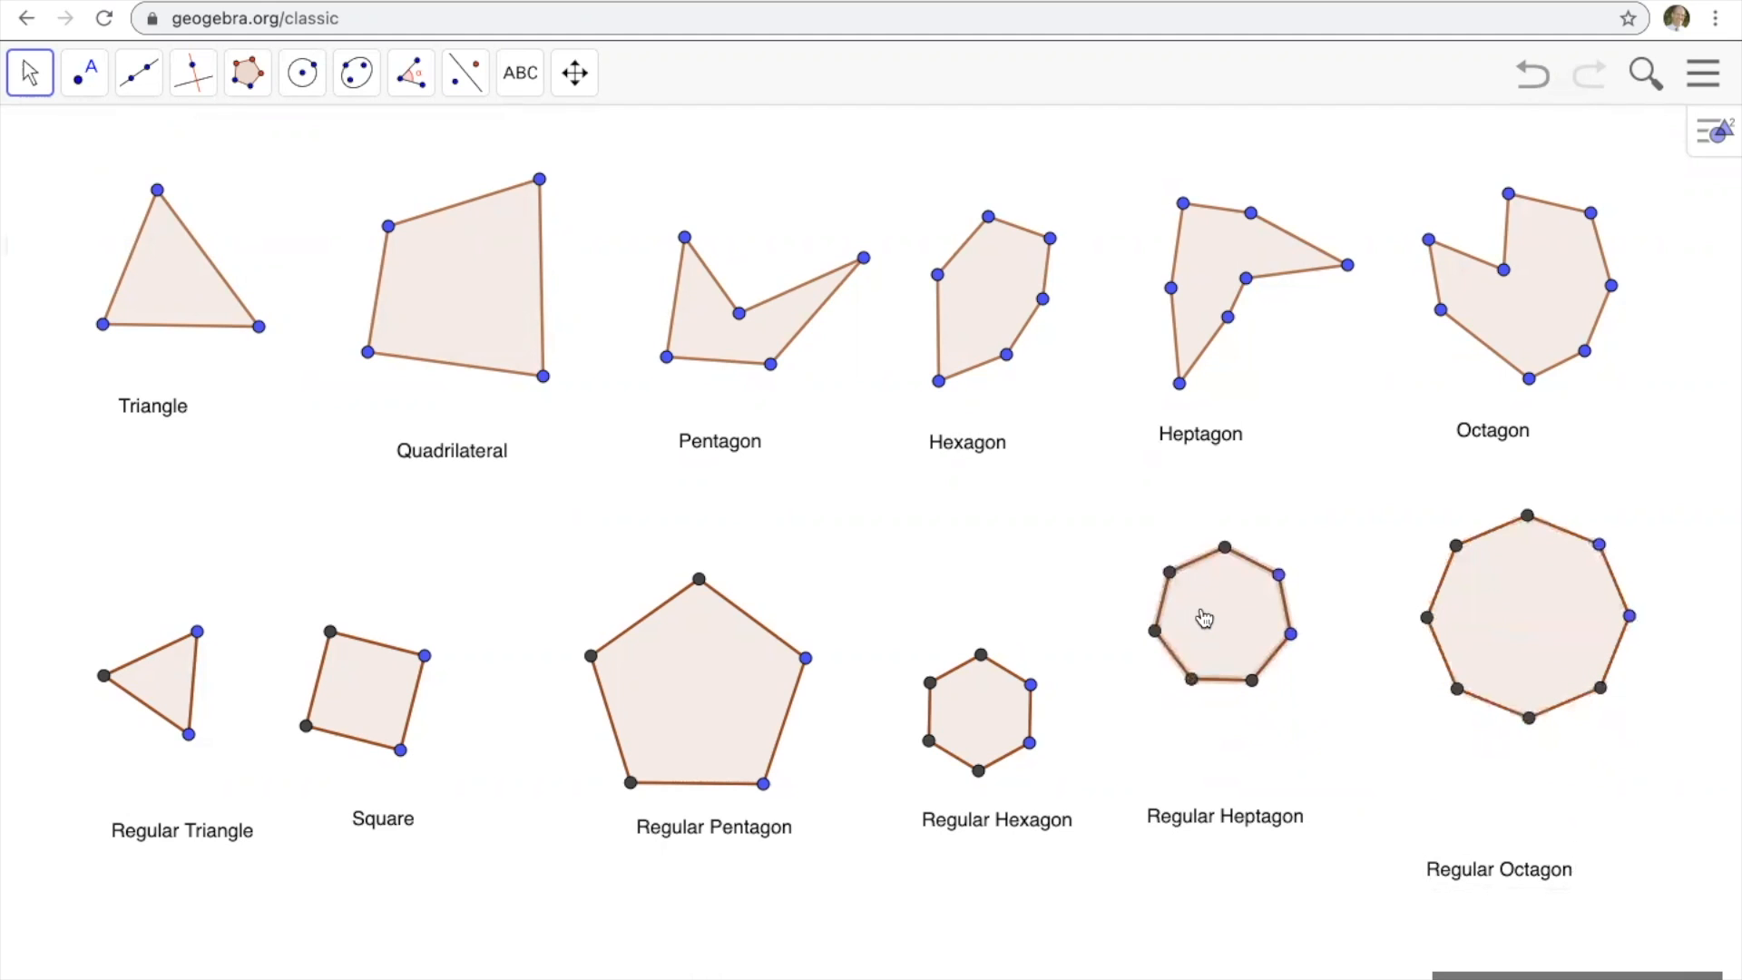
Move the regular hexagon, regular pentagon, square and regular triangle upward to line up with the other shapes in the lower row.
drag(992, 719, 1008, 631)
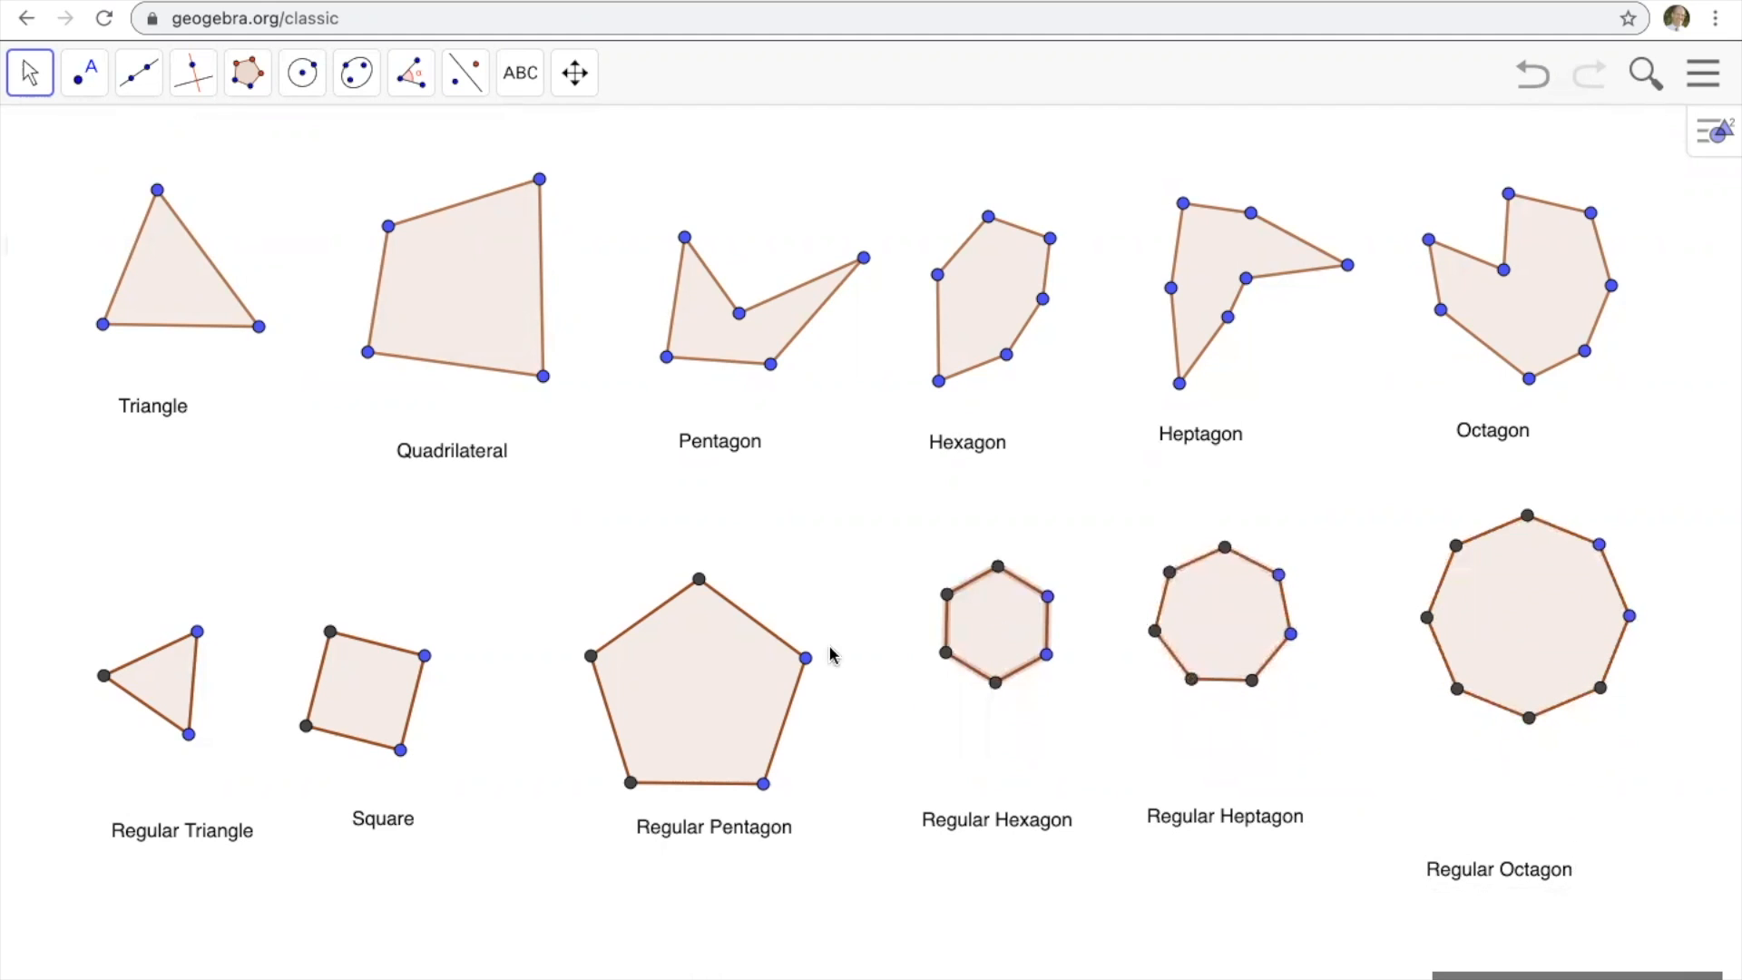
drag(722, 691, 723, 616)
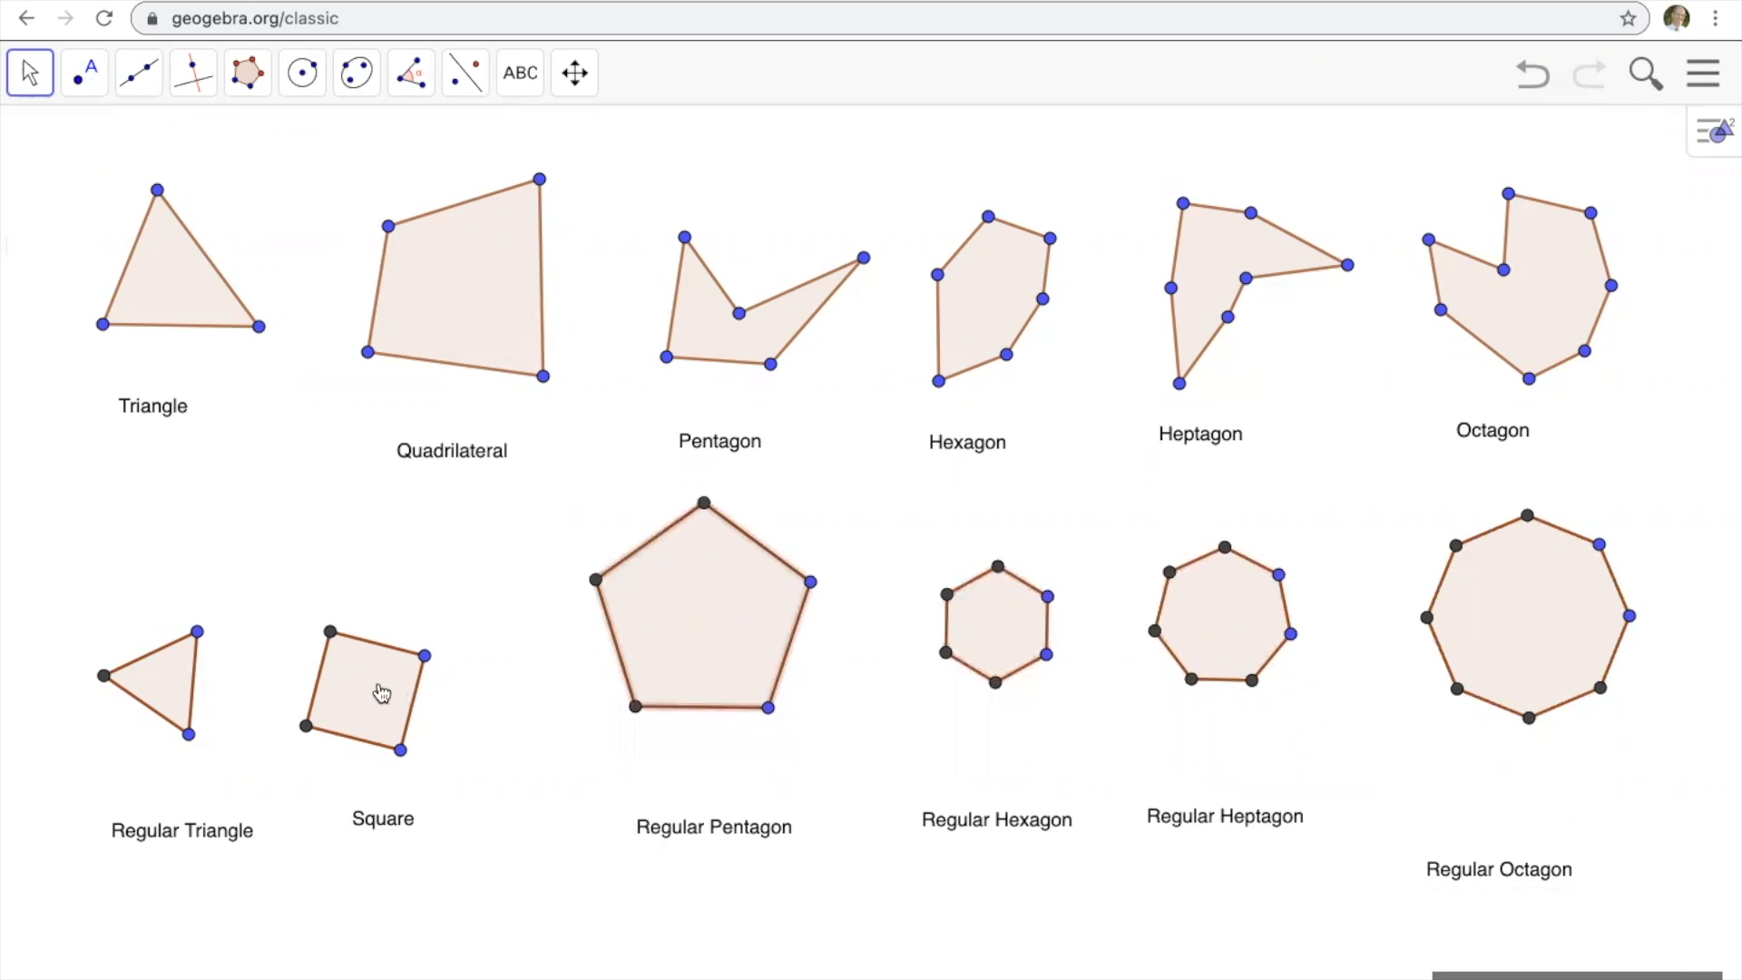
drag(381, 694, 422, 617)
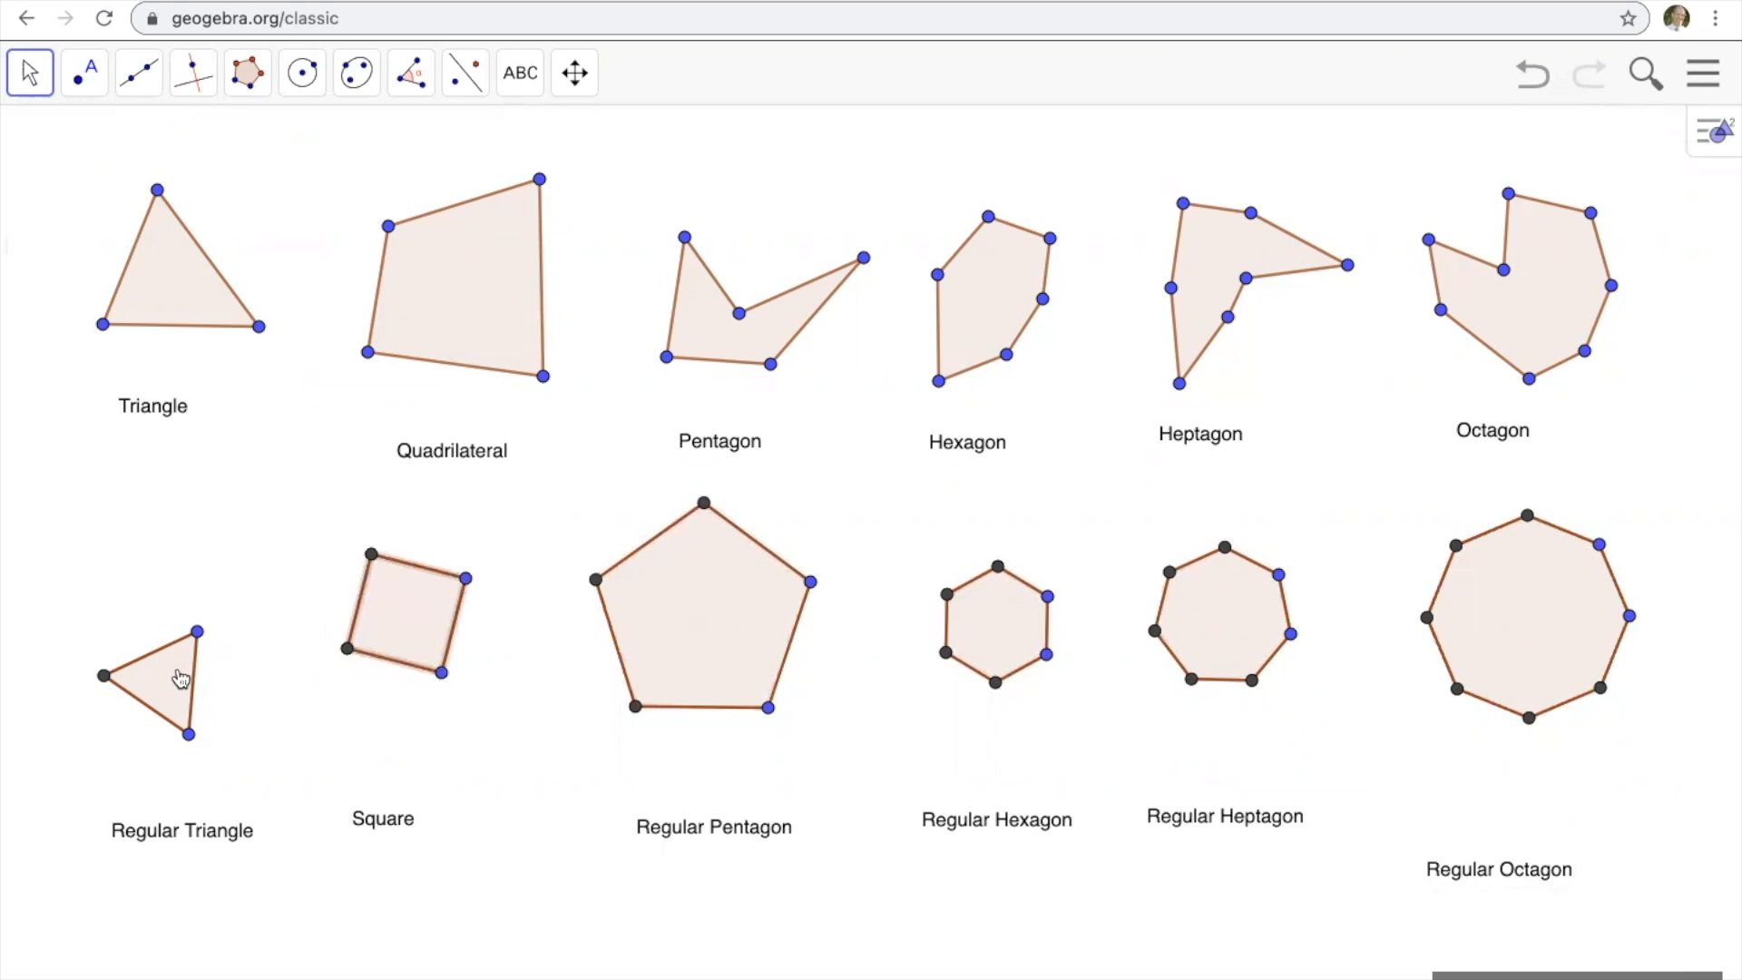
drag(182, 681, 176, 584)
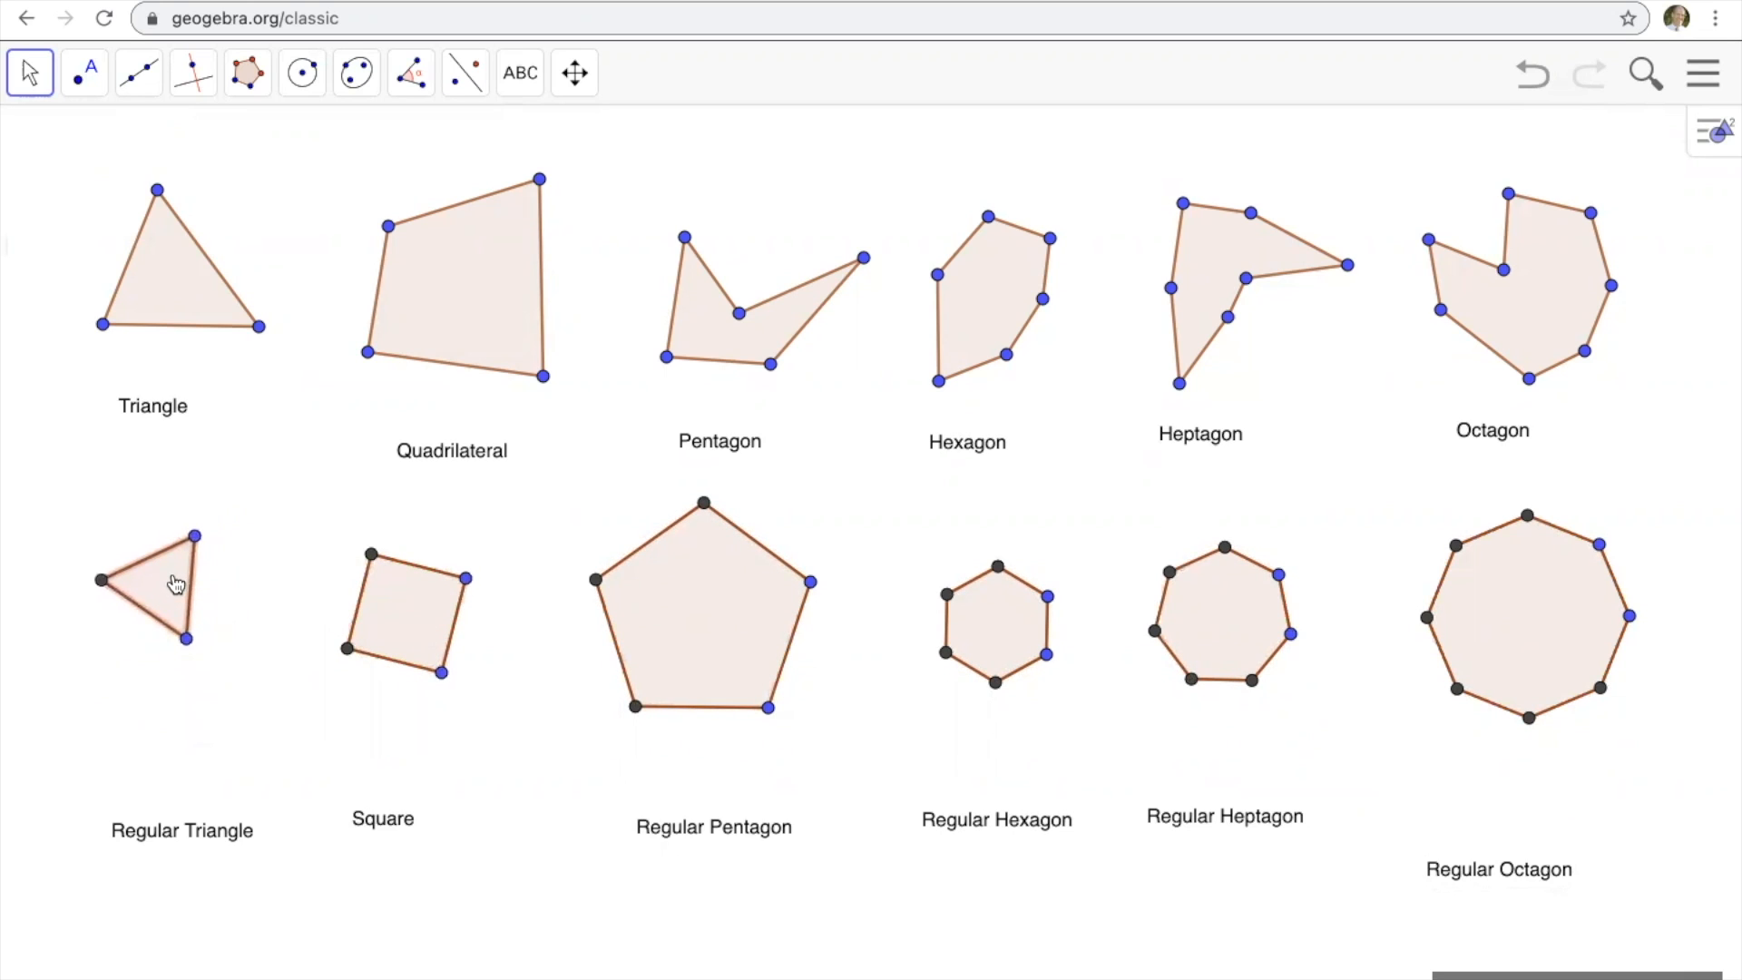
Move the six lower-row labels, from "Regular Triangle" to "Regular Octagon", up to sit just beneath their shapes.
drag(195, 836, 177, 736)
drag(379, 821, 384, 750)
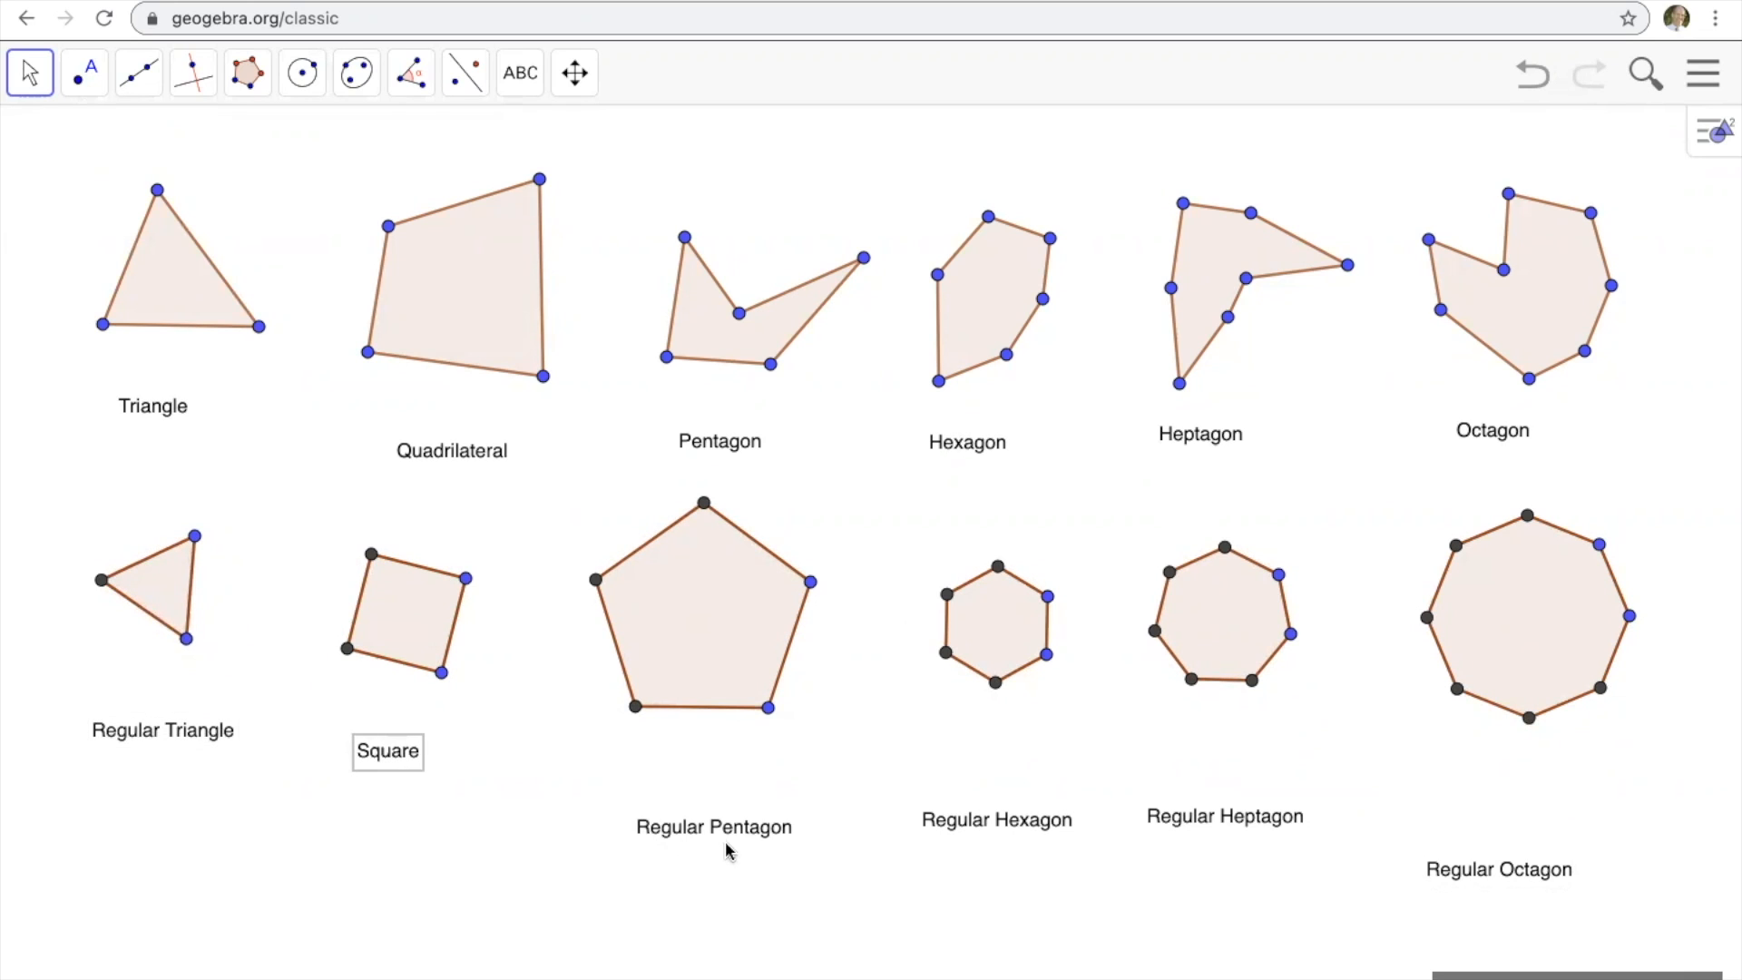
drag(718, 827, 698, 789)
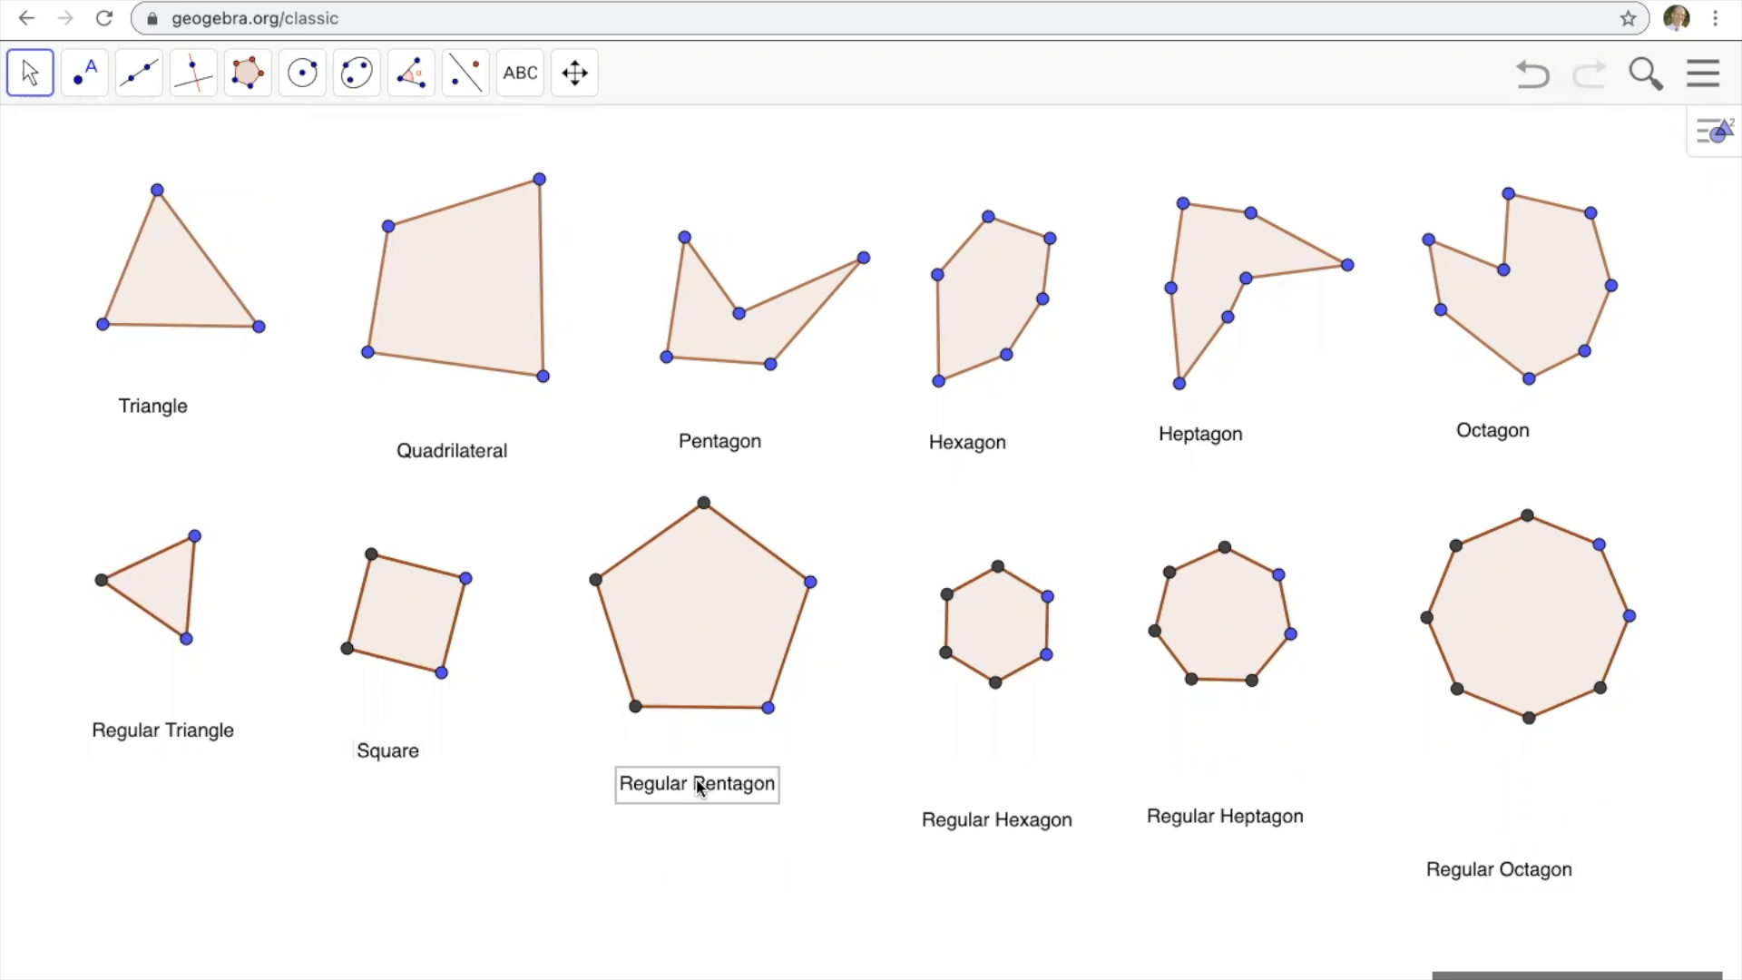
click(994, 825)
drag(995, 825, 991, 778)
drag(1221, 826, 1226, 781)
drag(1460, 875, 1482, 794)
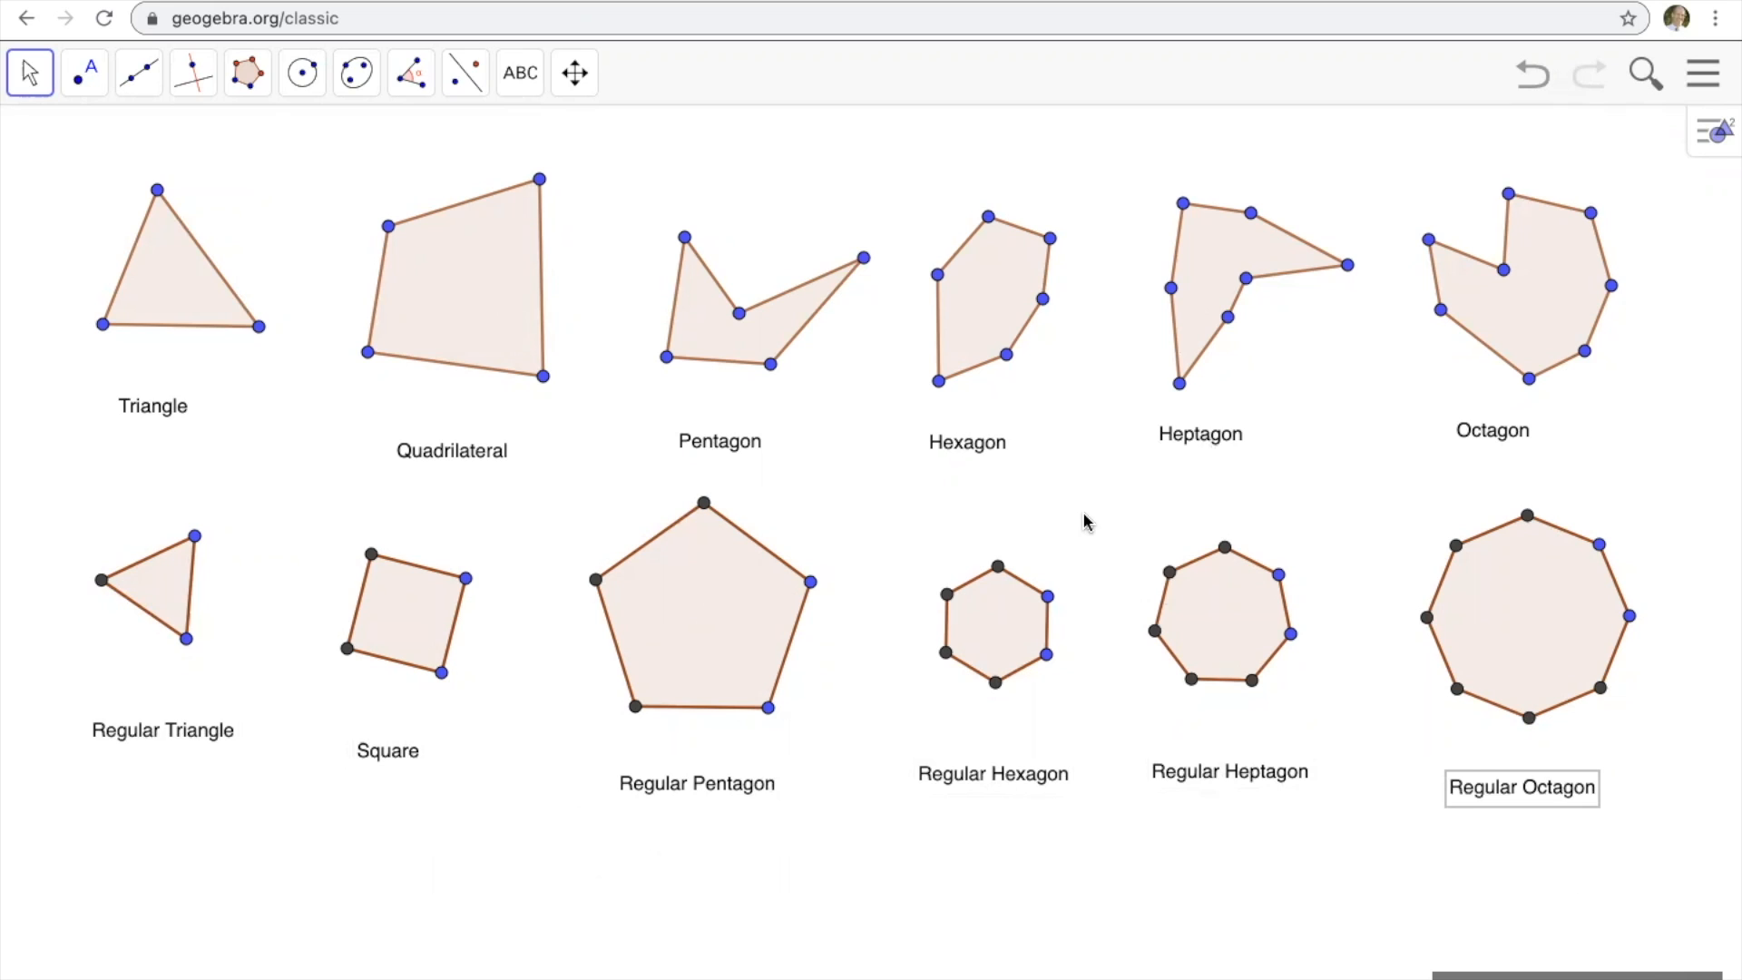
click(1345, 486)
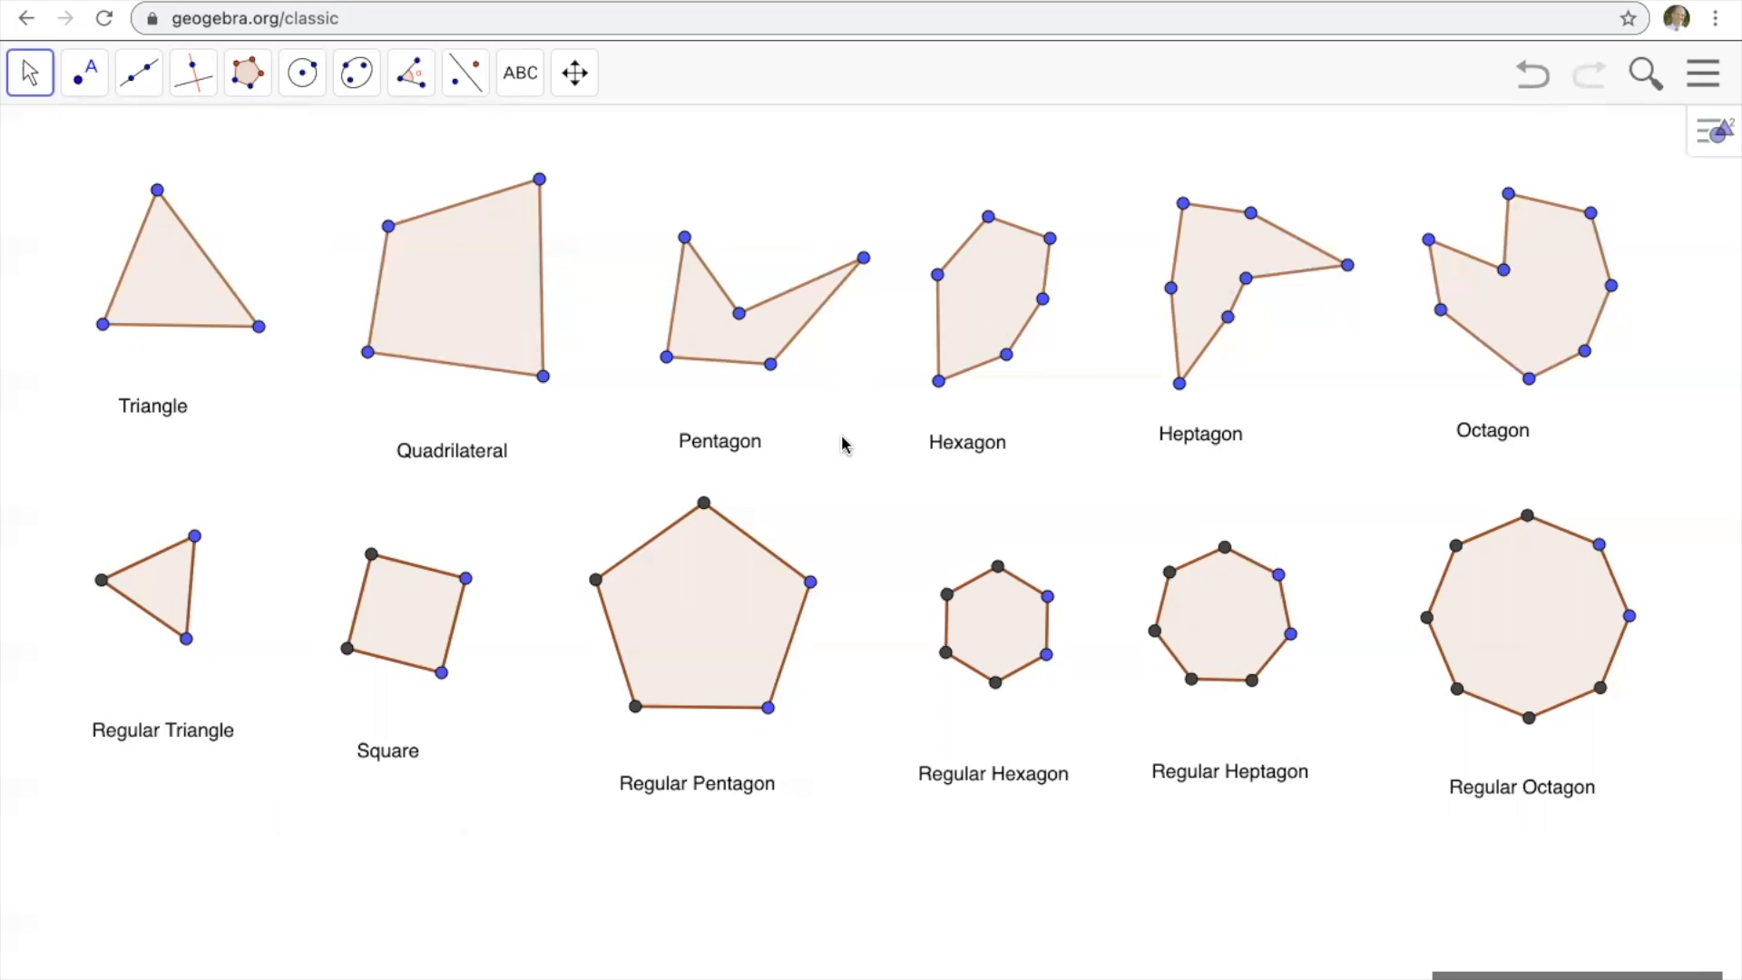
Save the construction with the title "Six Polygons" and Shared visibility.
click(1704, 76)
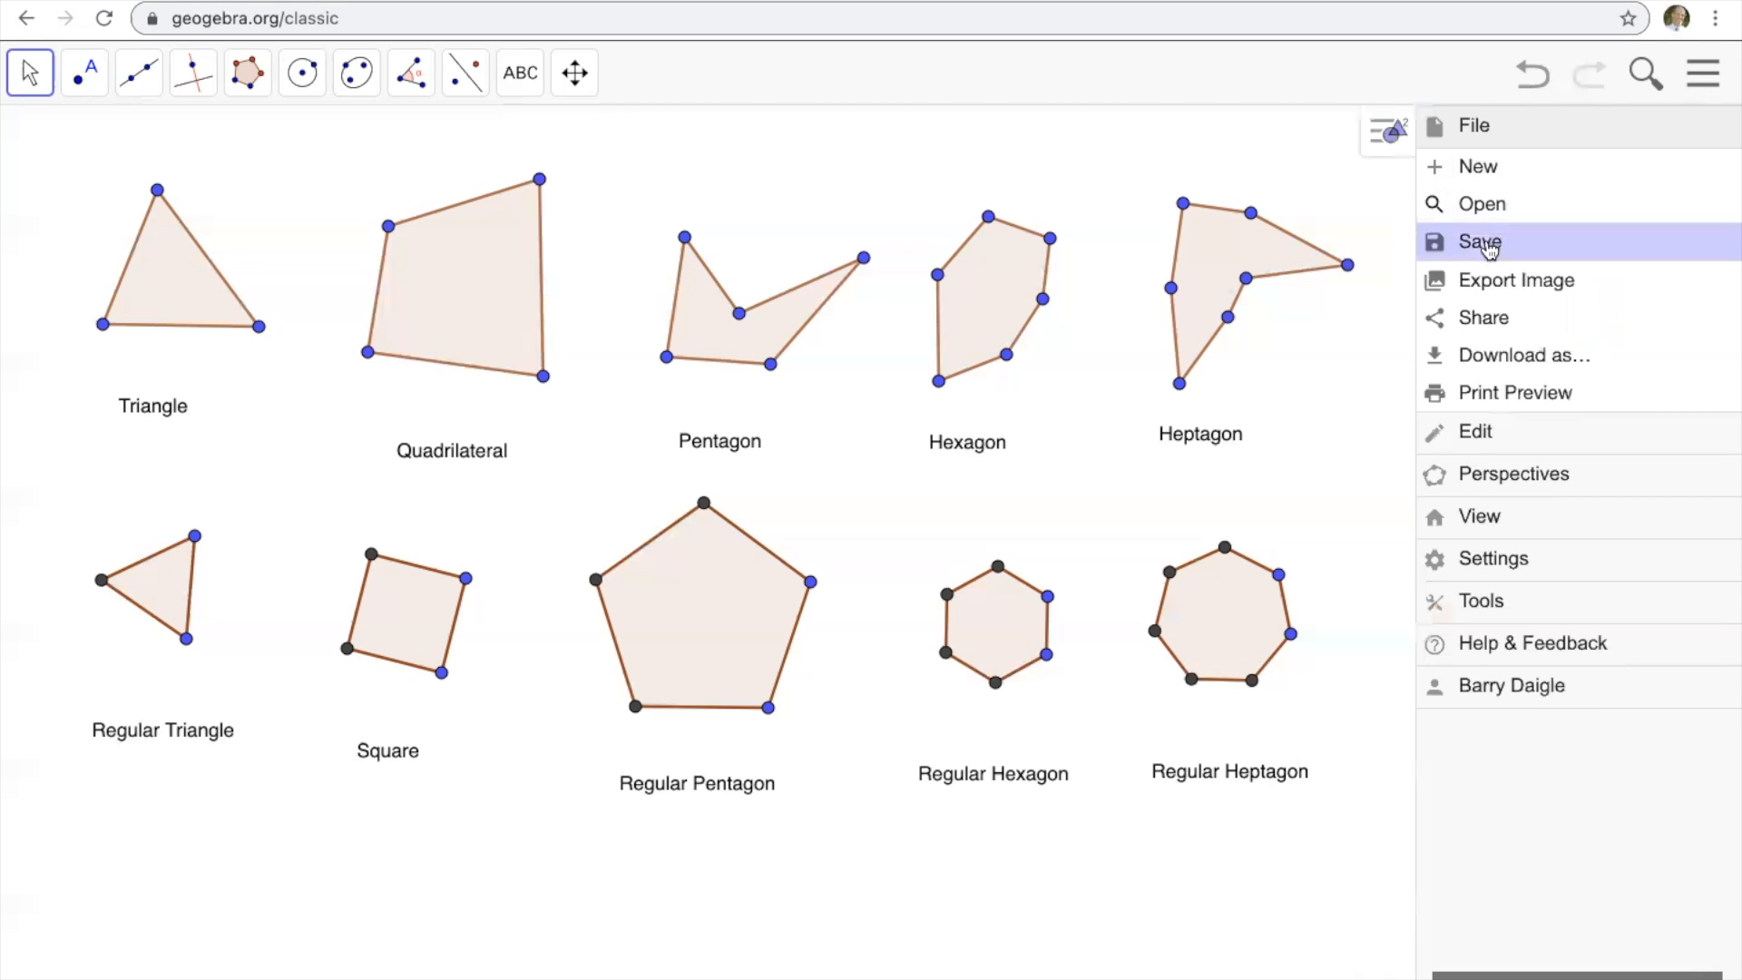
click(1488, 243)
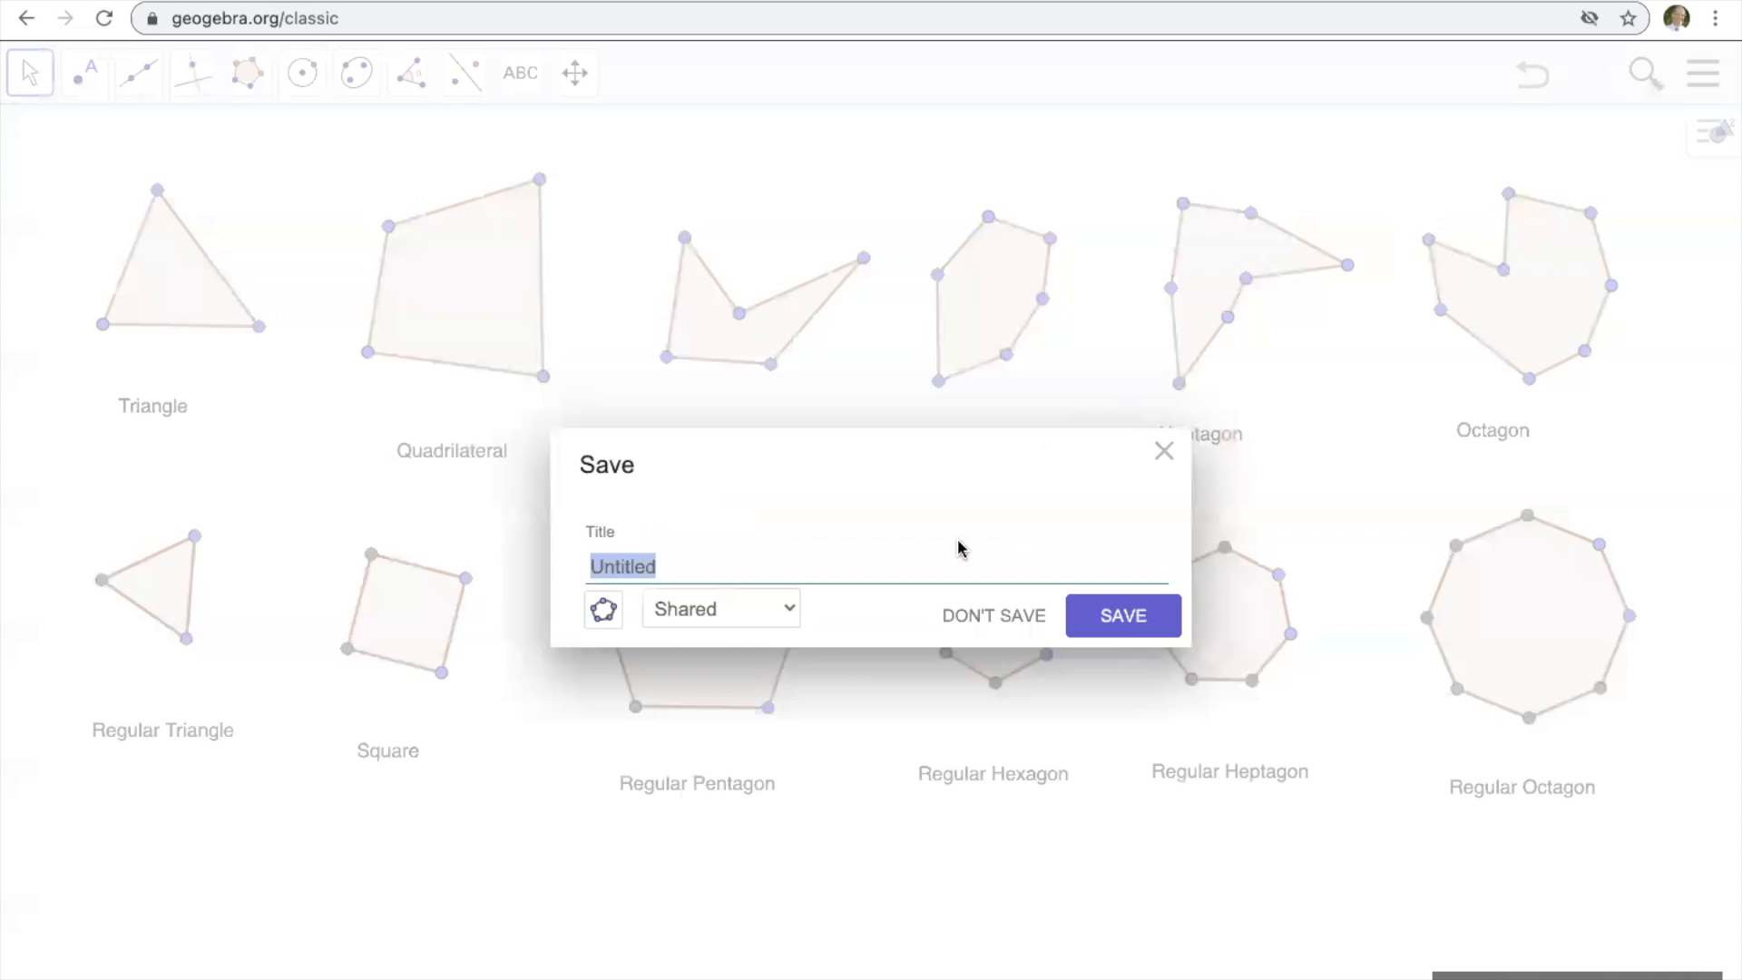
text(Six Polygons)
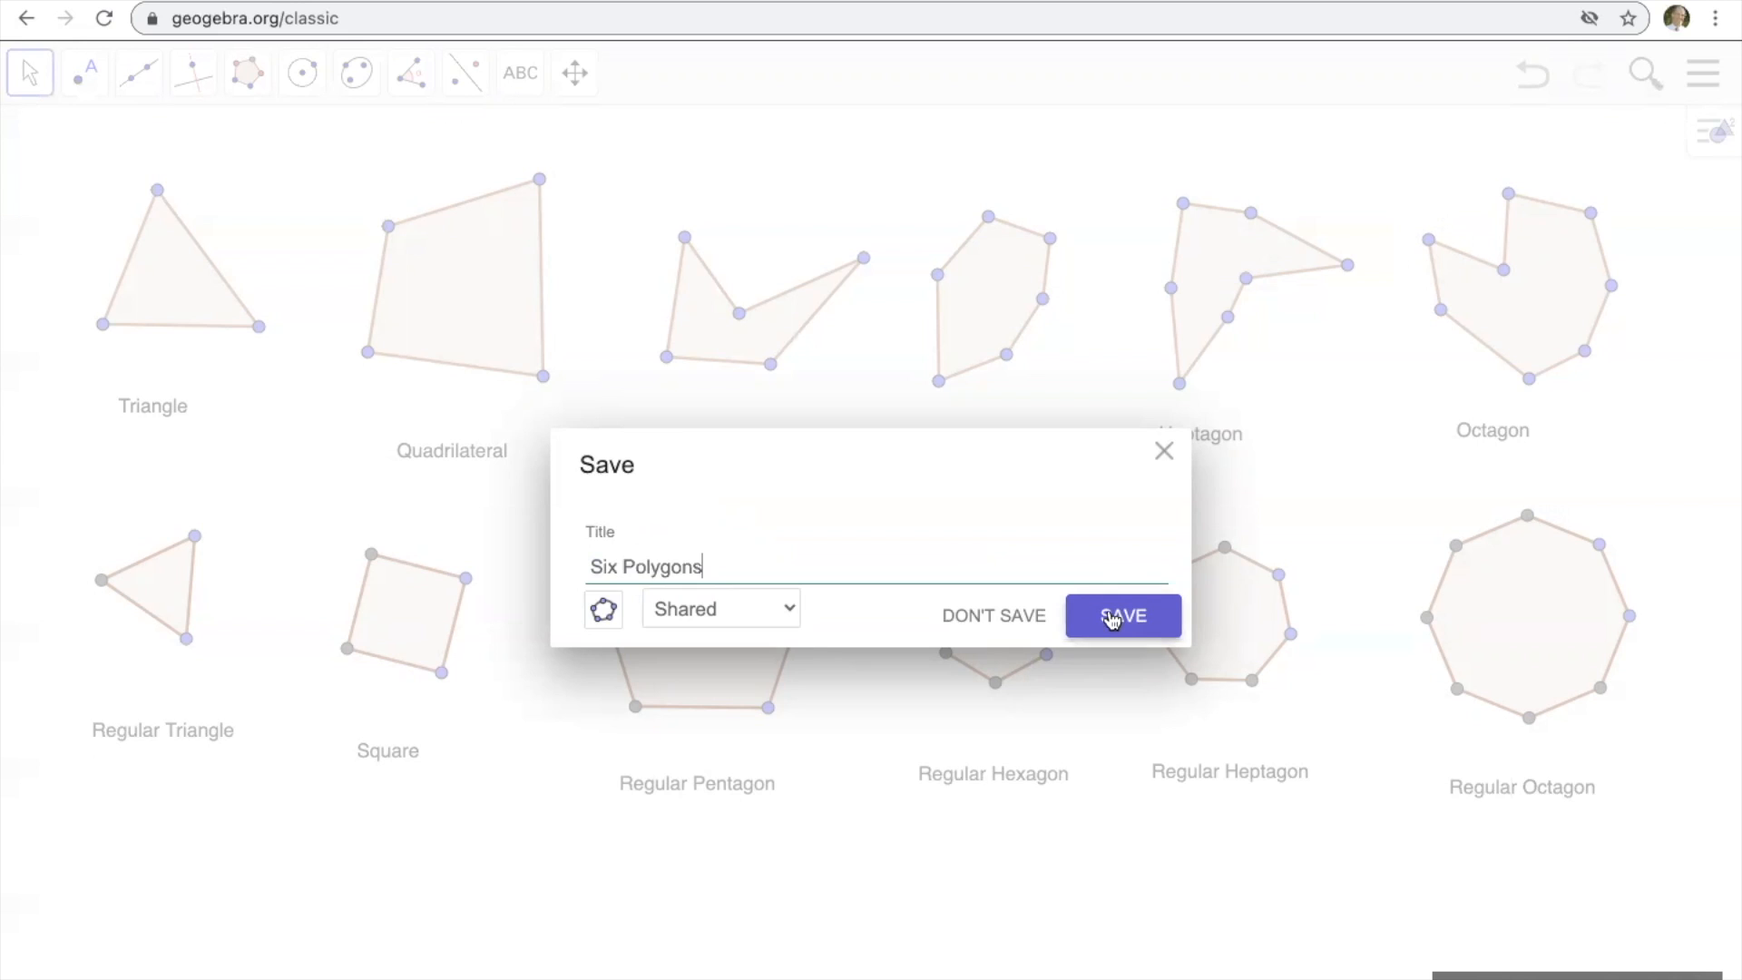
click(1113, 620)
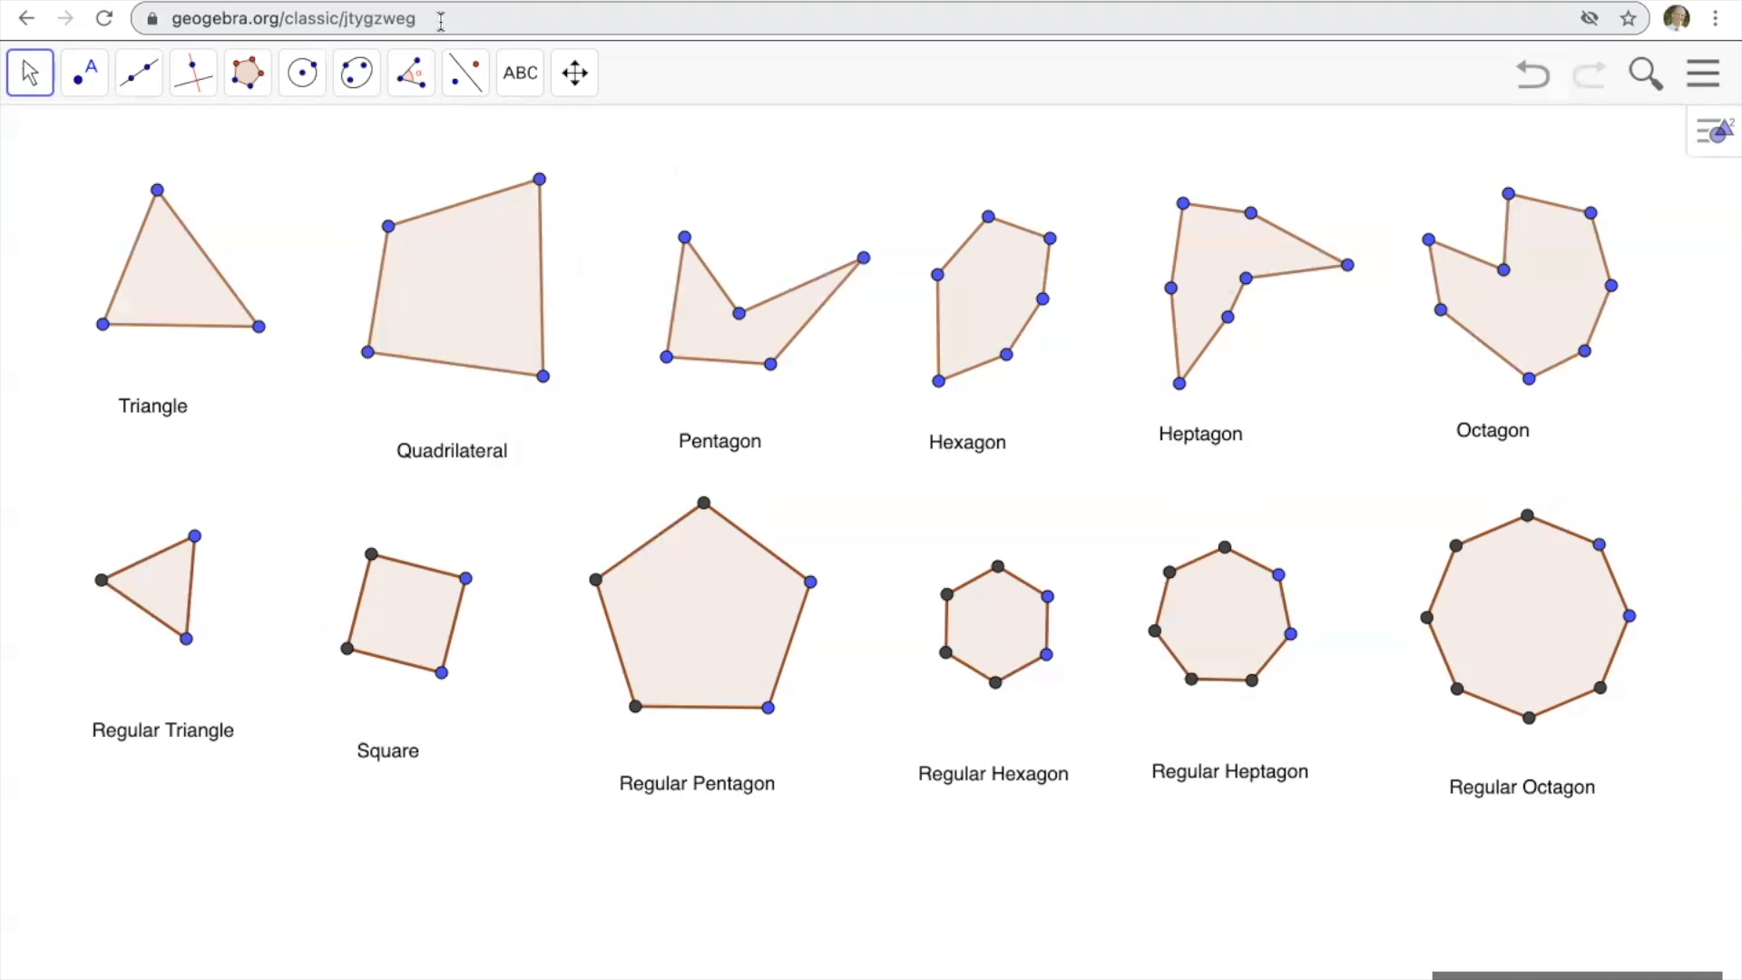
Copy the share link of the saved construction.
click(1703, 81)
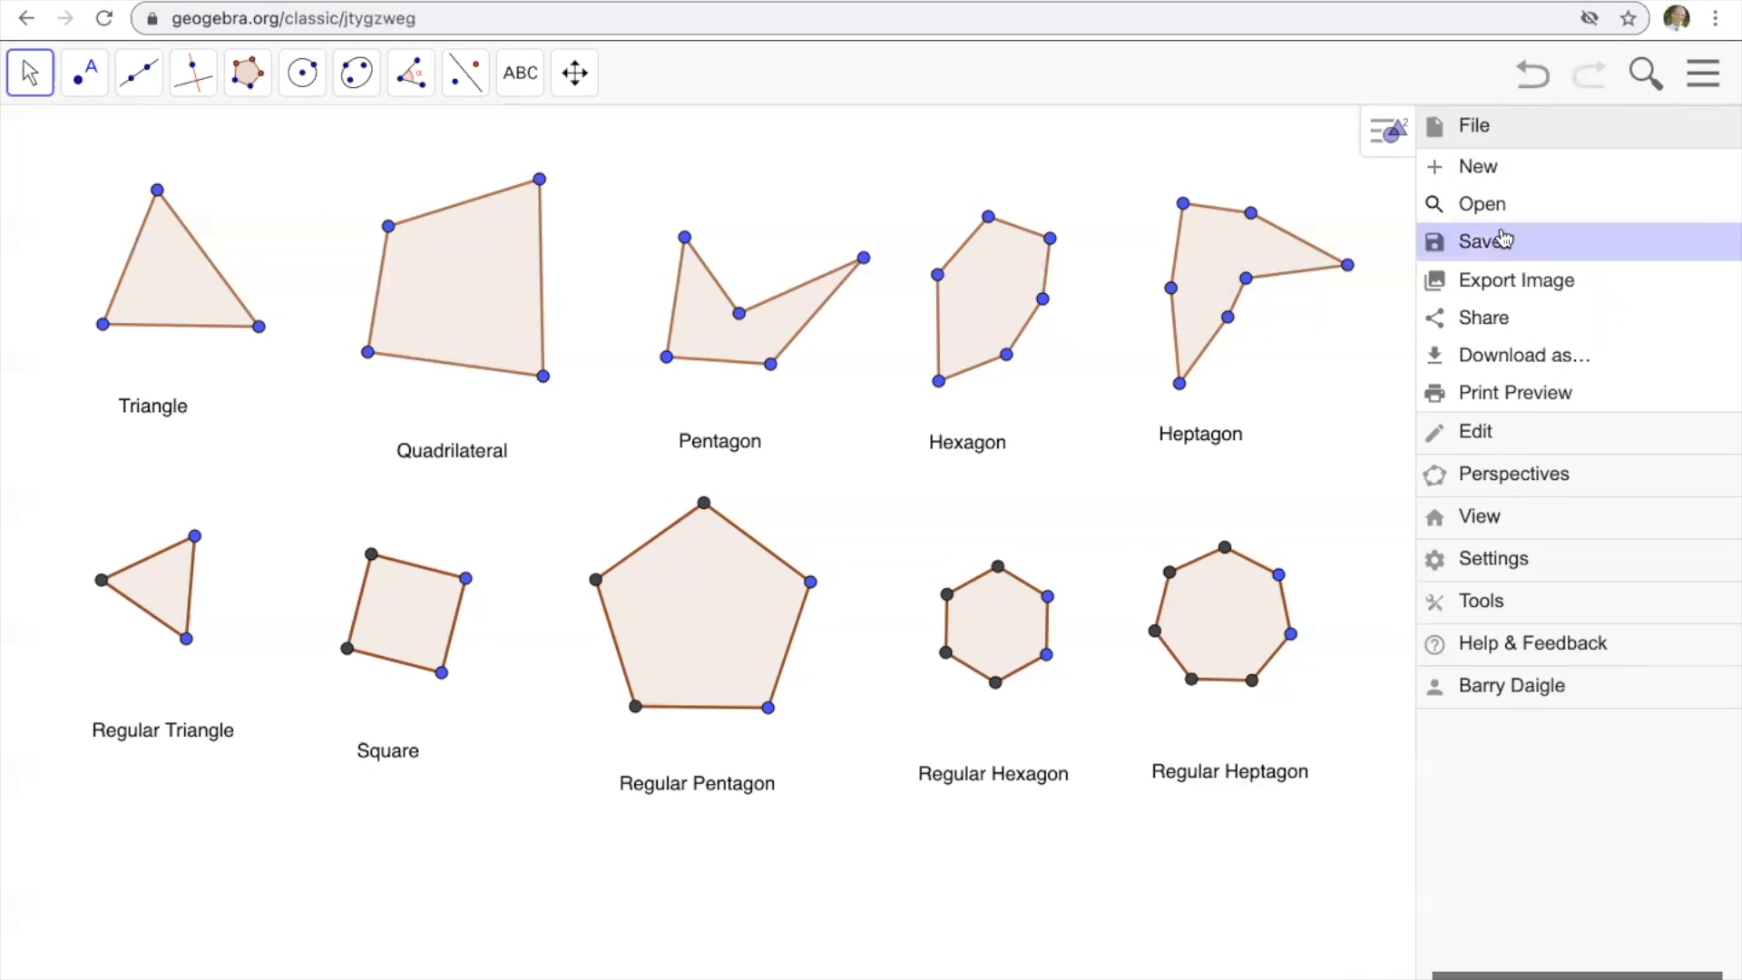
click(1458, 320)
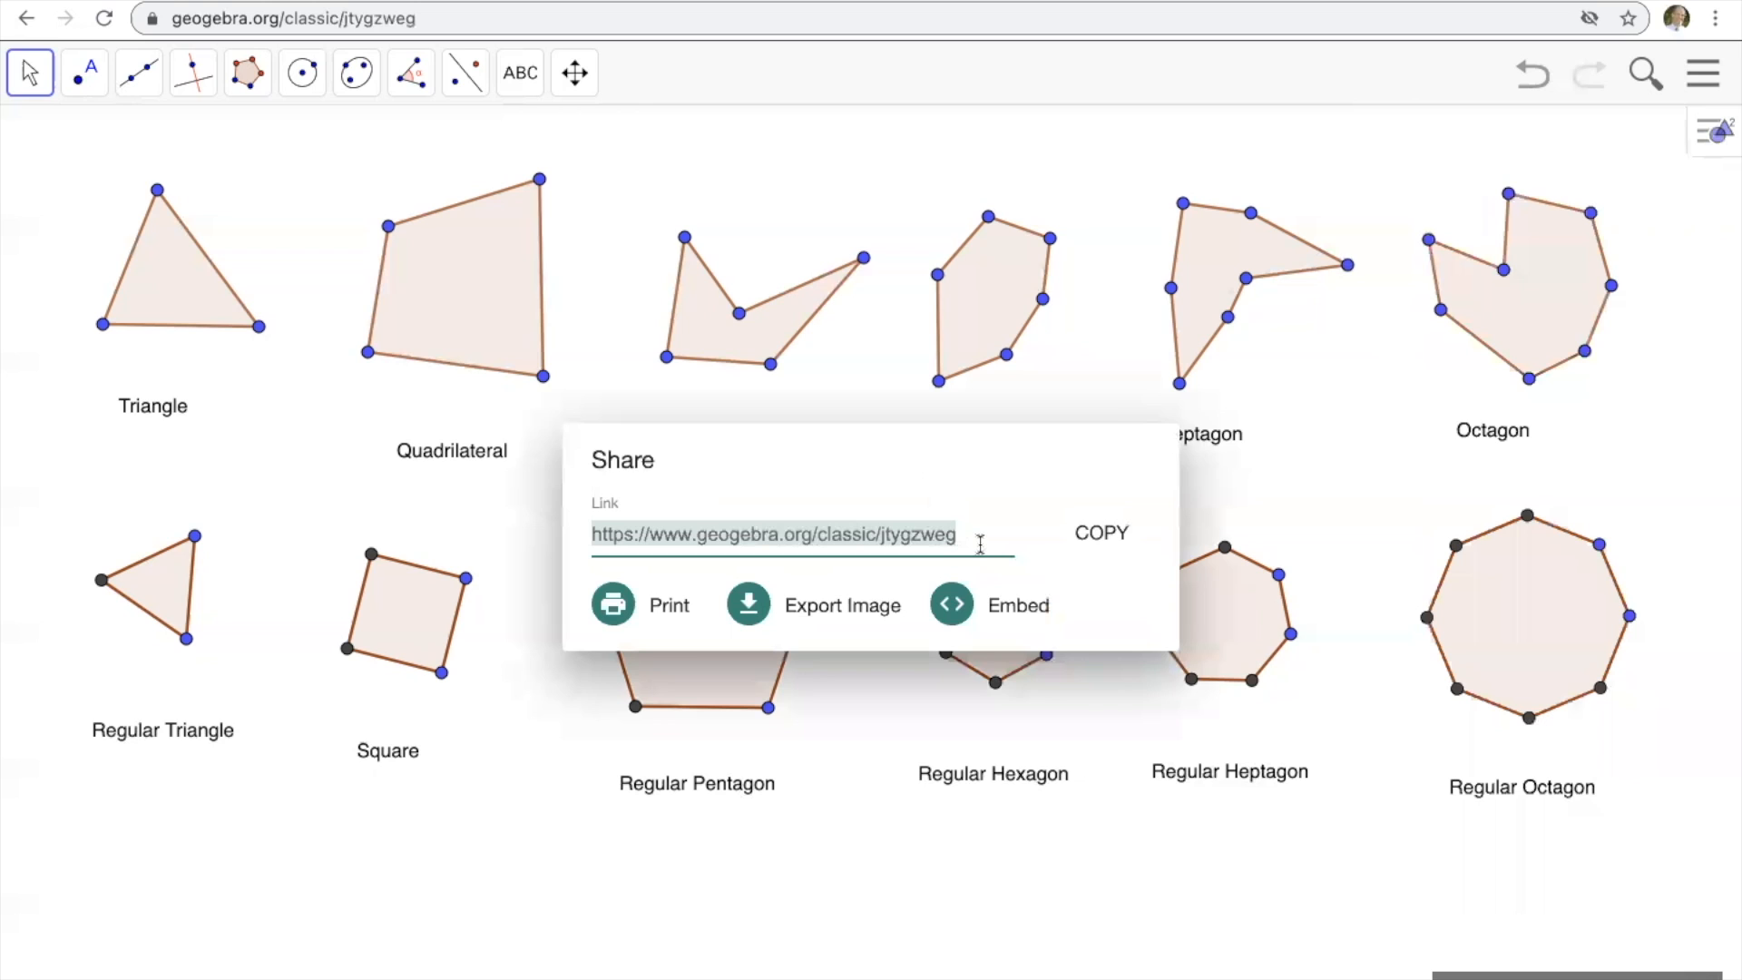
click(1091, 537)
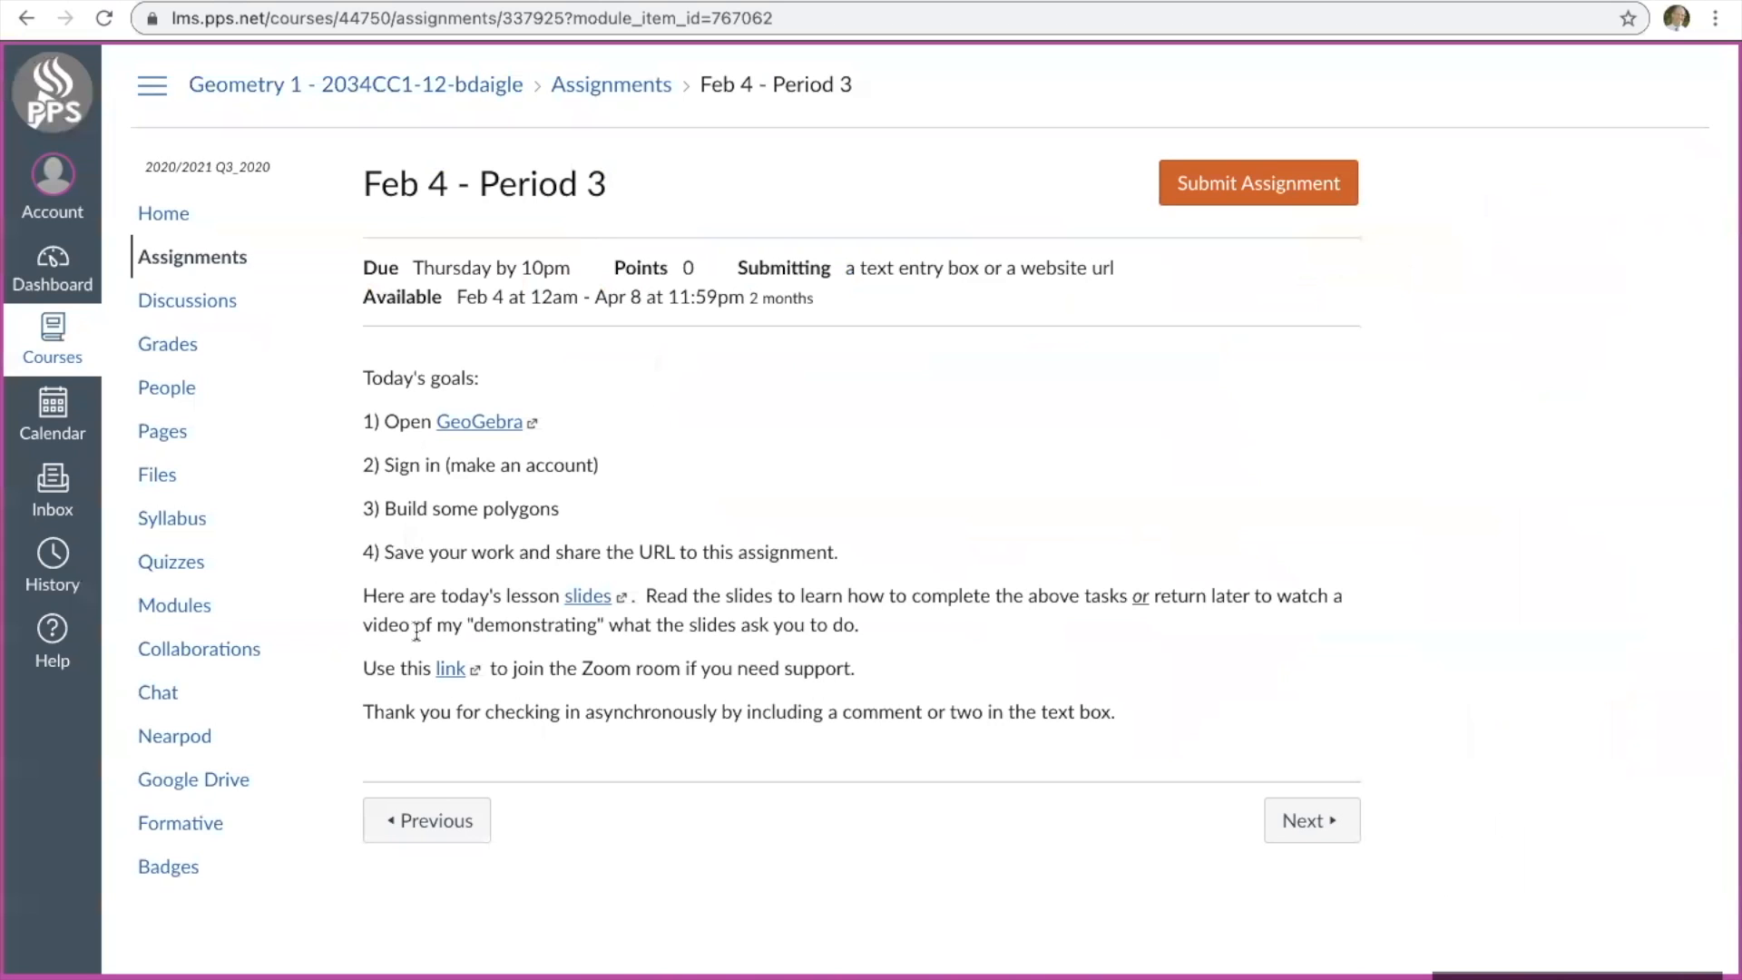
Switch to the Canvas assignment "Feb 4 - Period 3", start a submission and look at its Website URL and Text Entry options.
click(1236, 188)
scroll(1155, 503, down, 5)
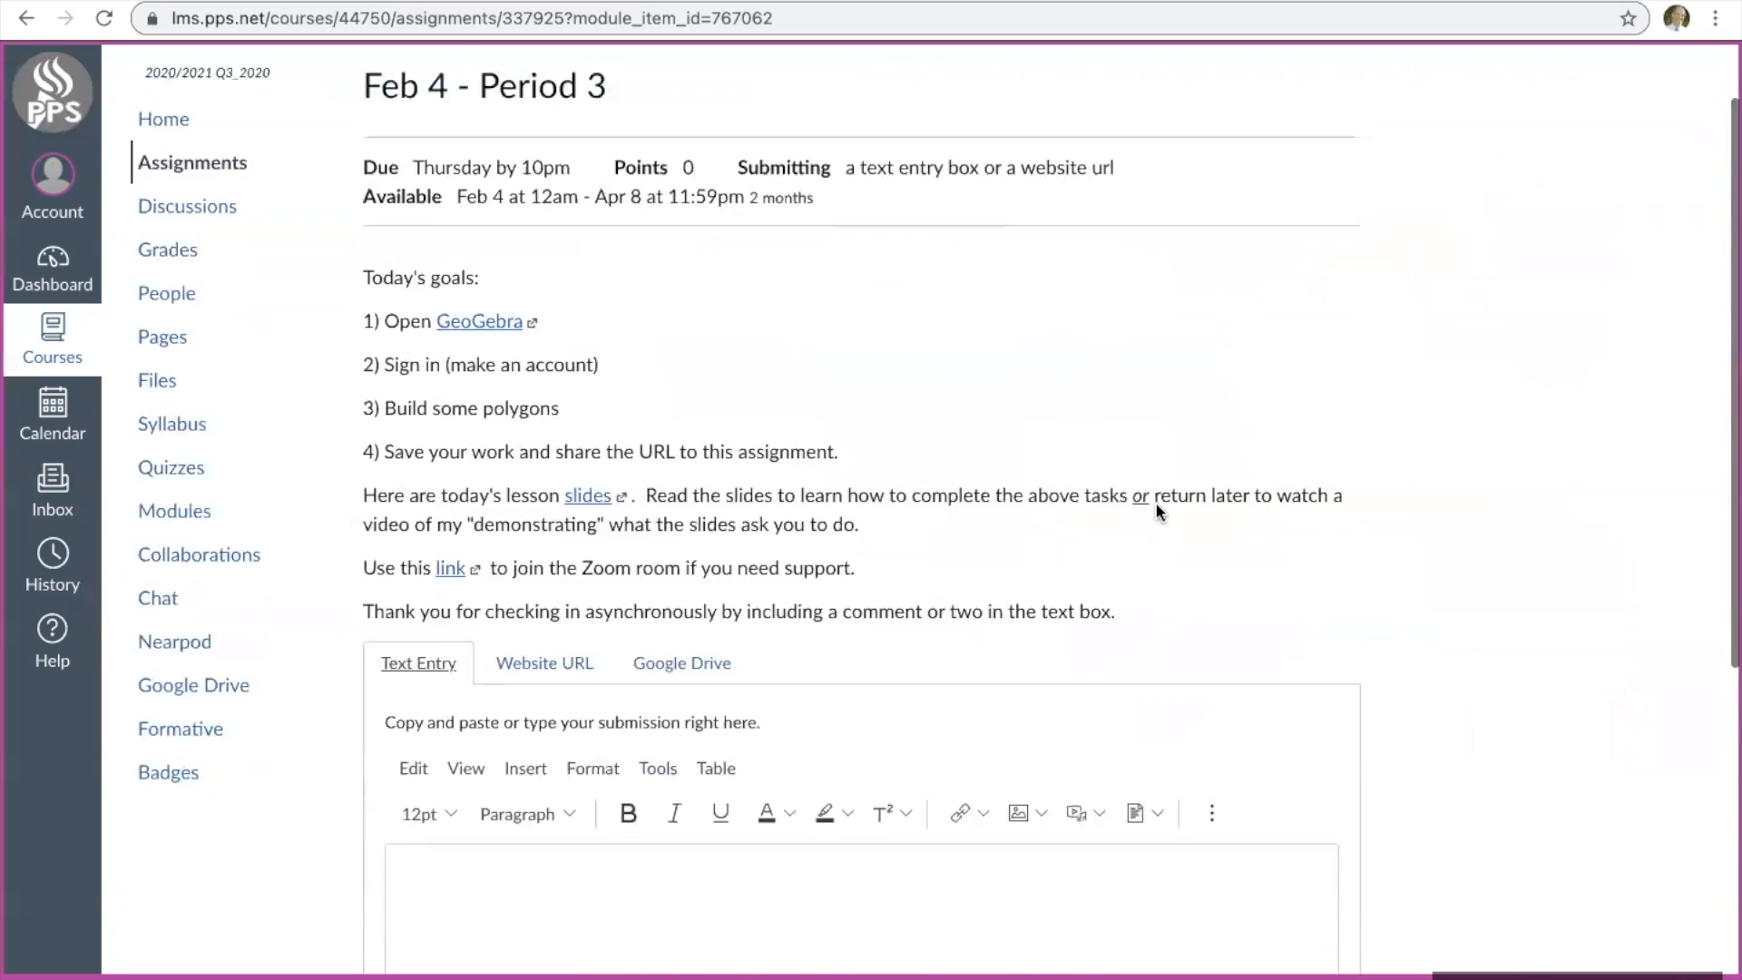
scroll(1156, 502, down, 2)
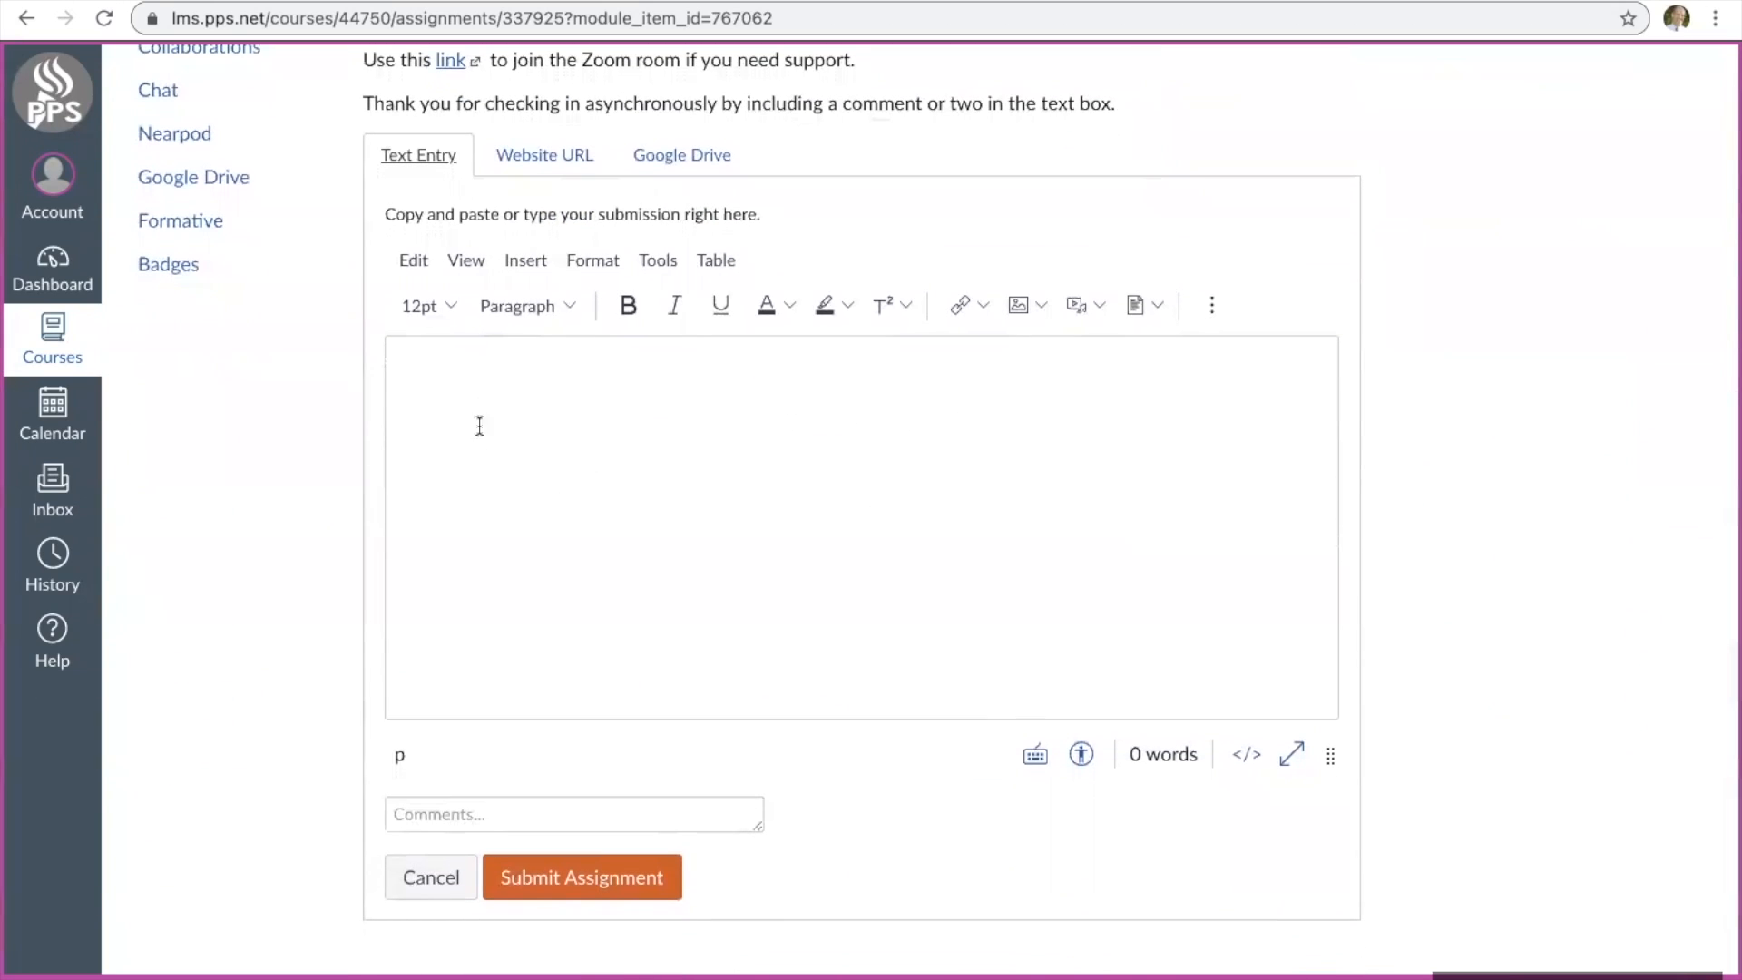
click(542, 159)
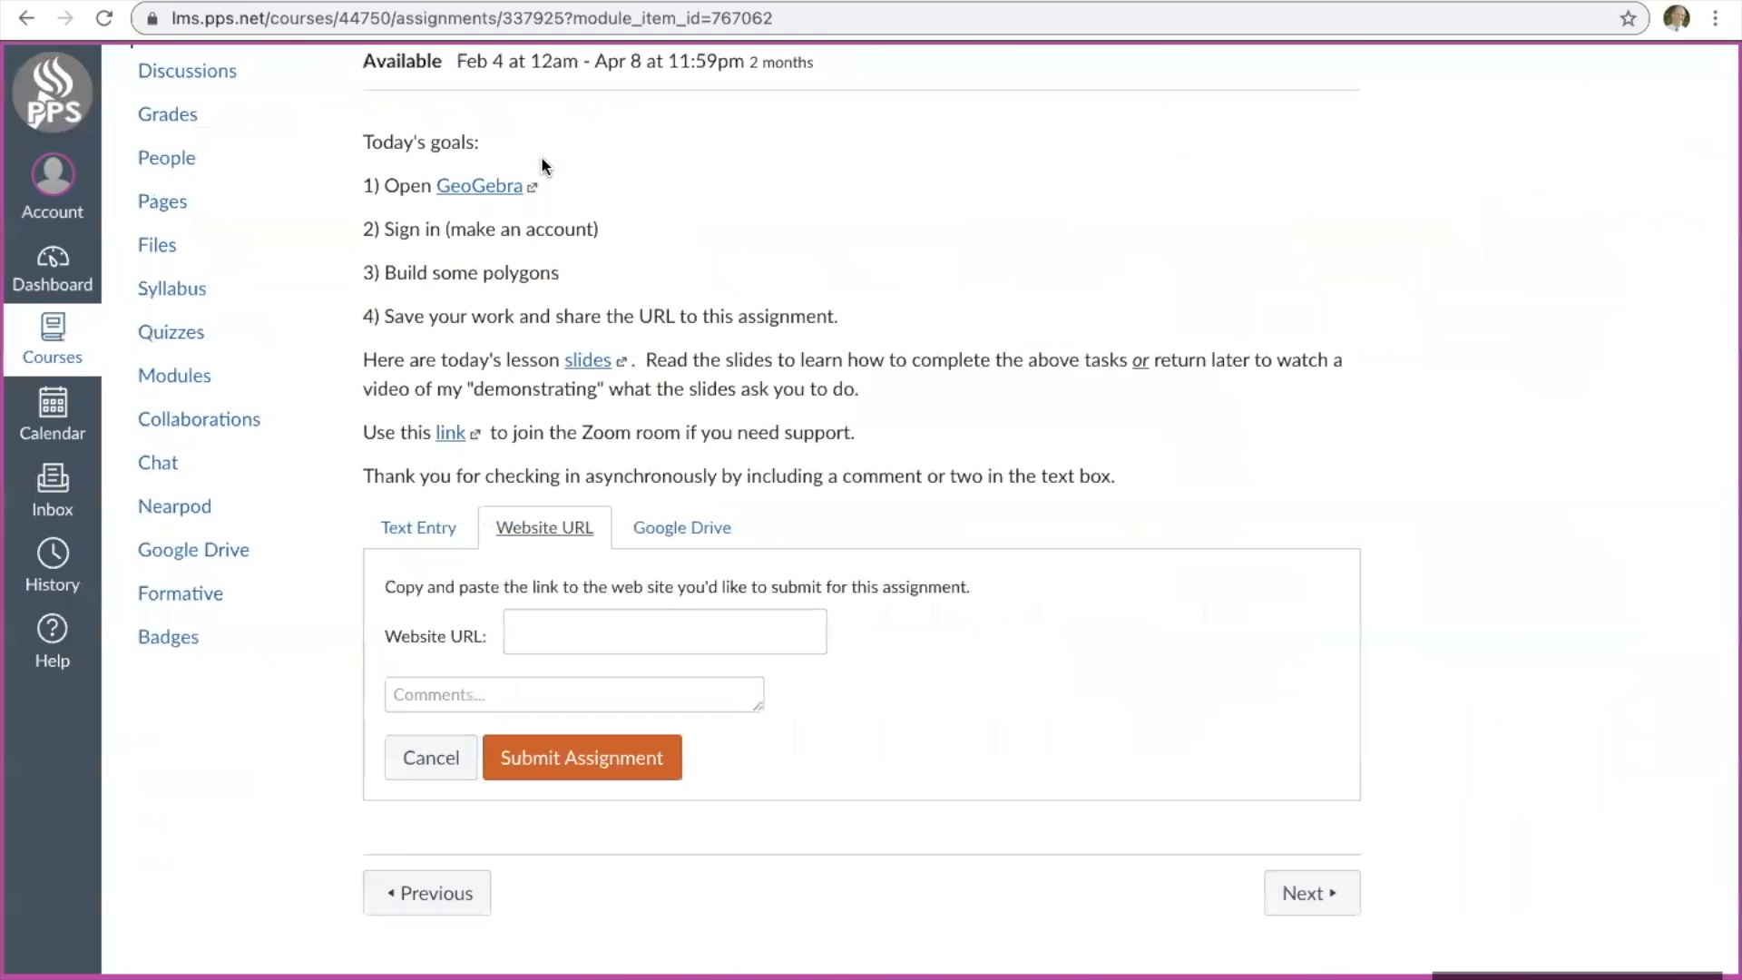
click(410, 528)
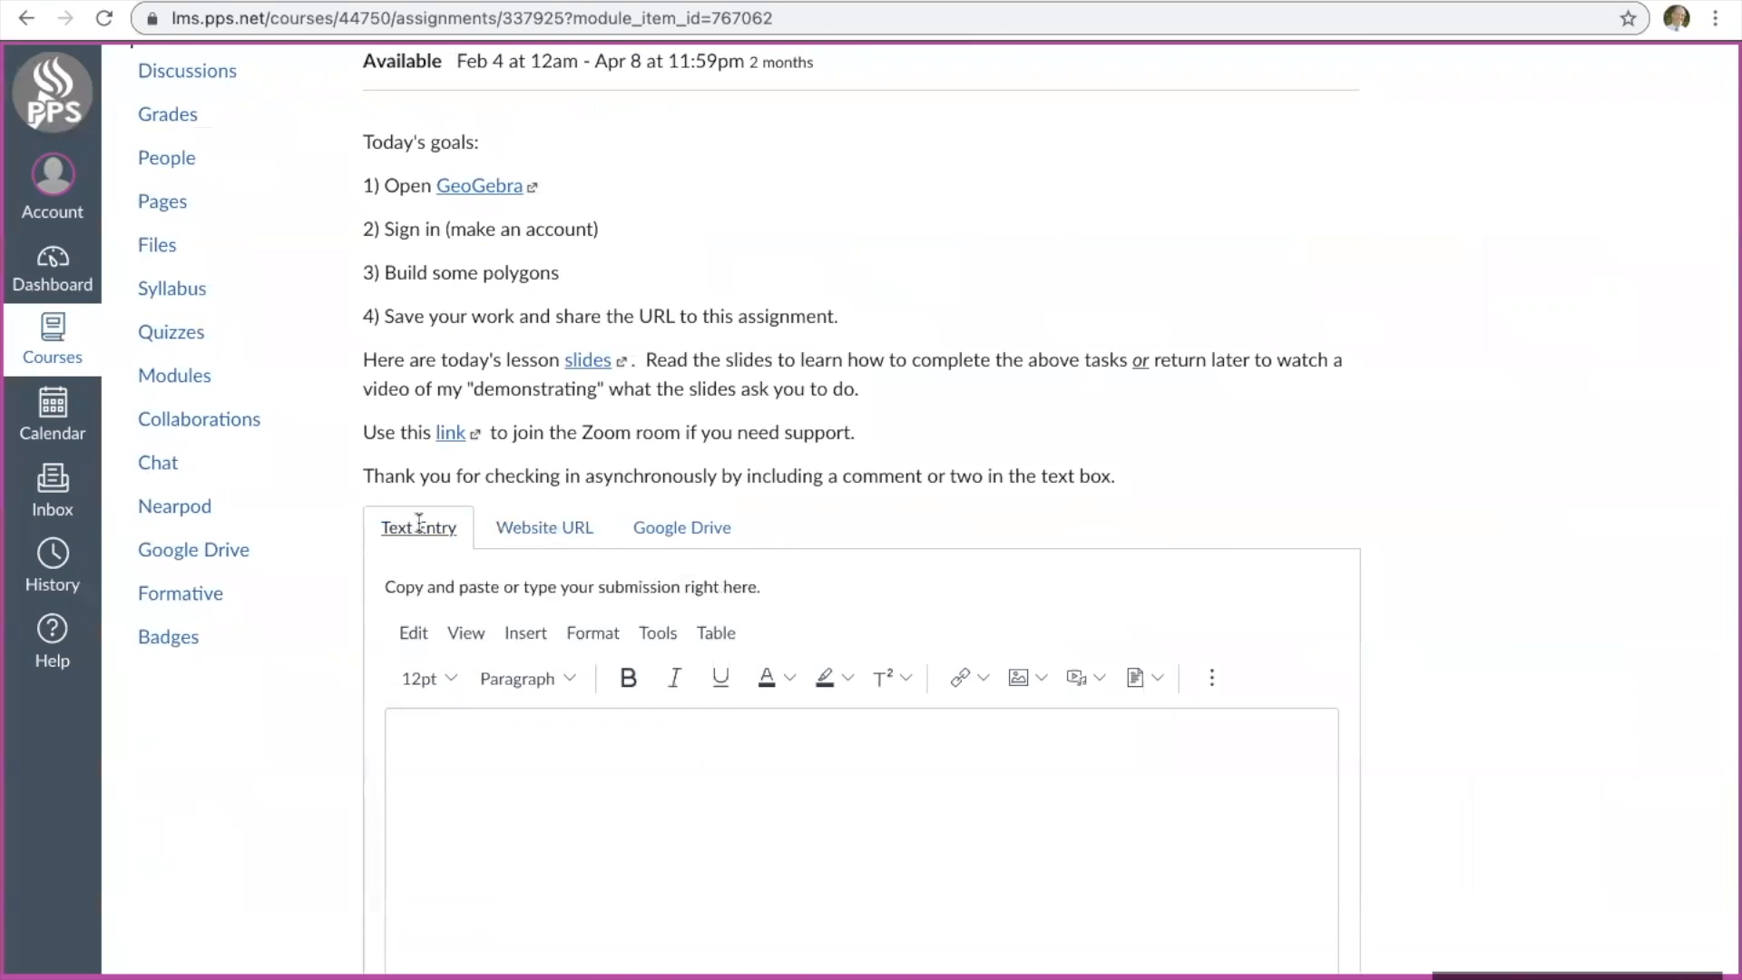
Paste the copied GeoGebra link as the submission's website URL and activate the comments field.
click(542, 531)
click(565, 641)
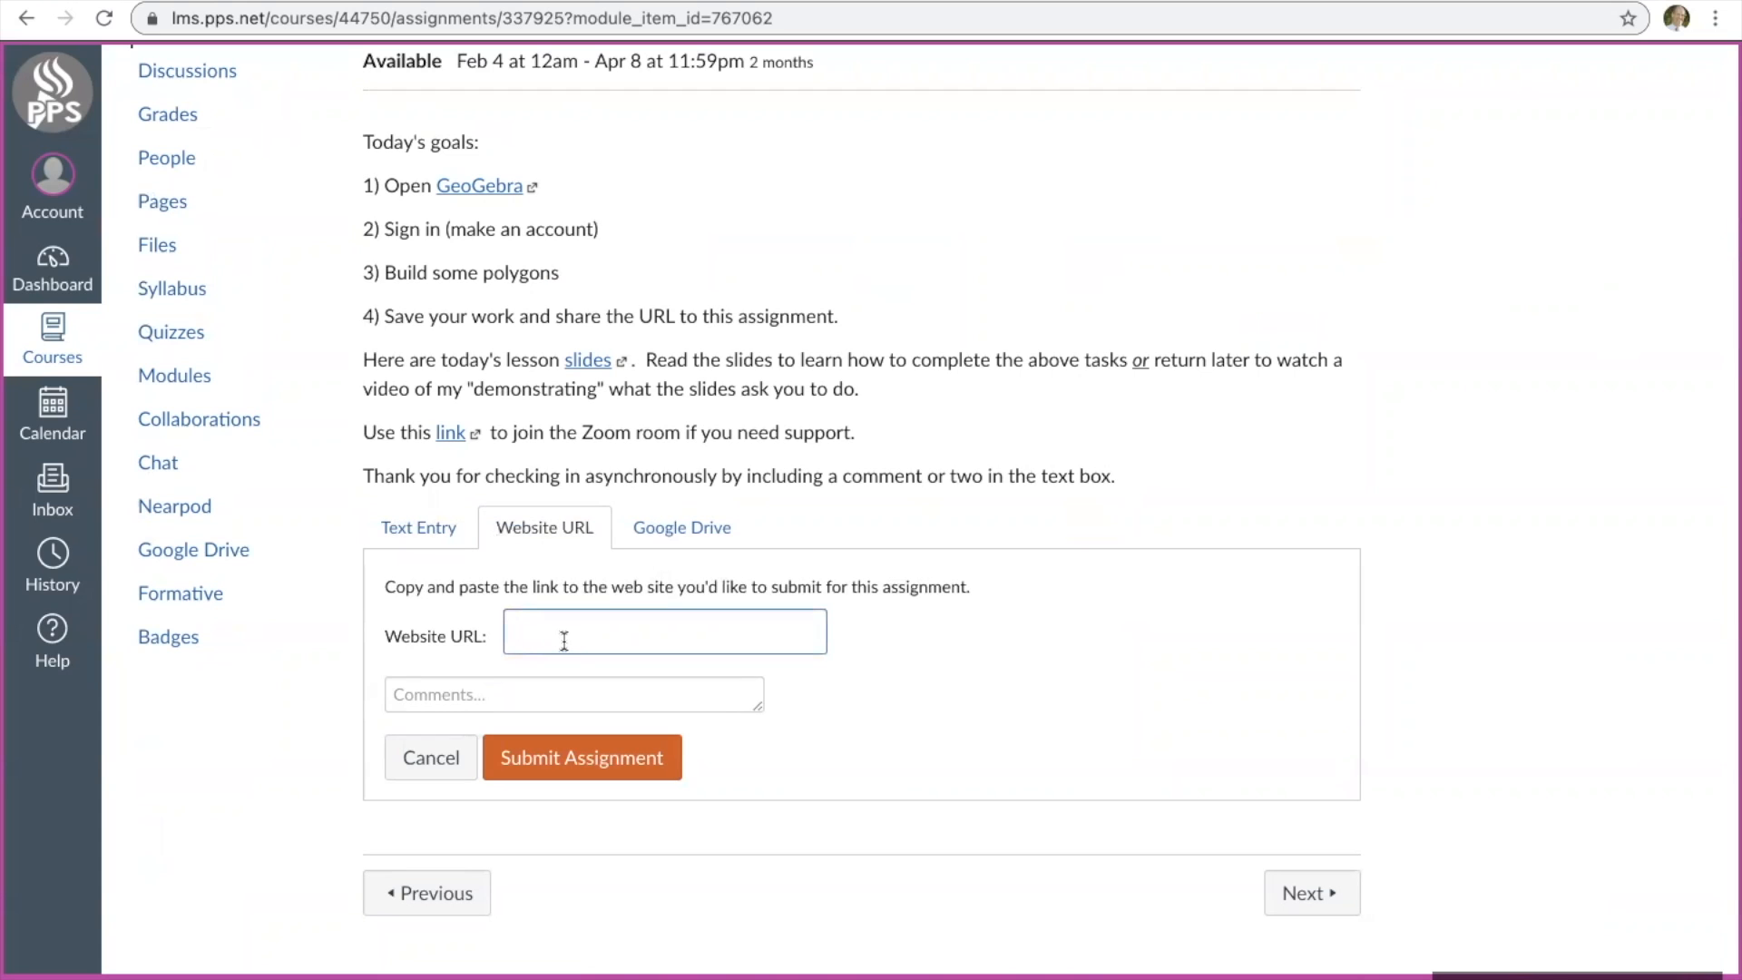
key(ctrl+v)
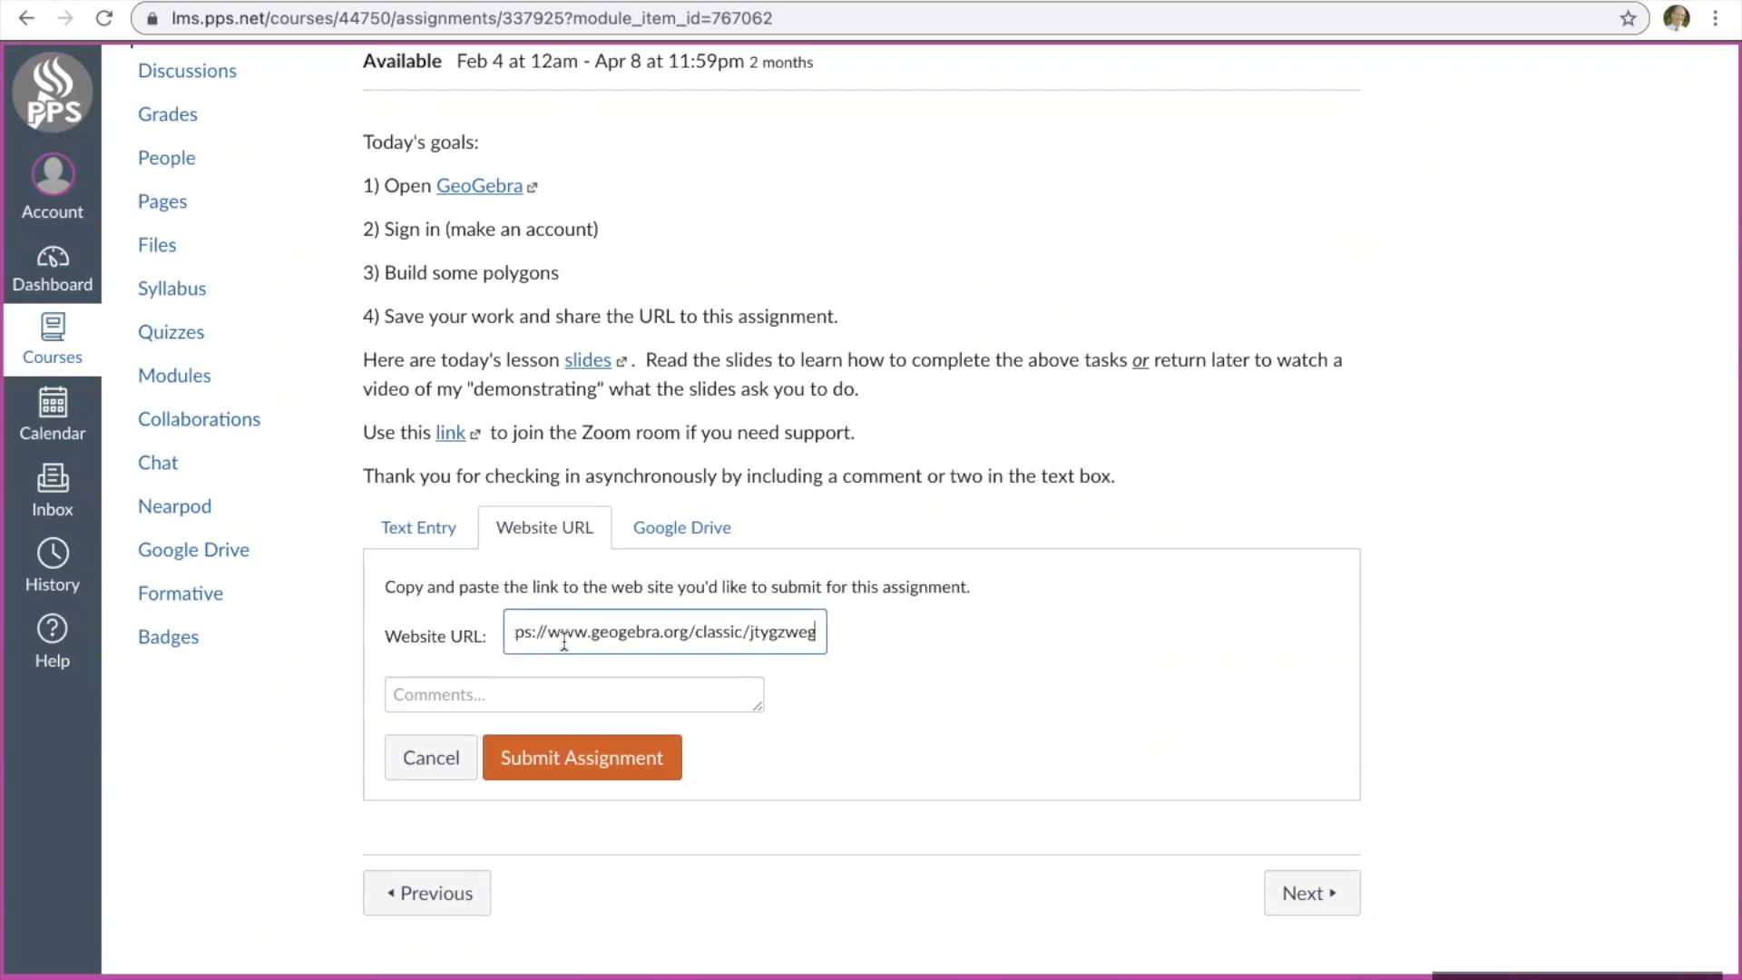
click(694, 701)
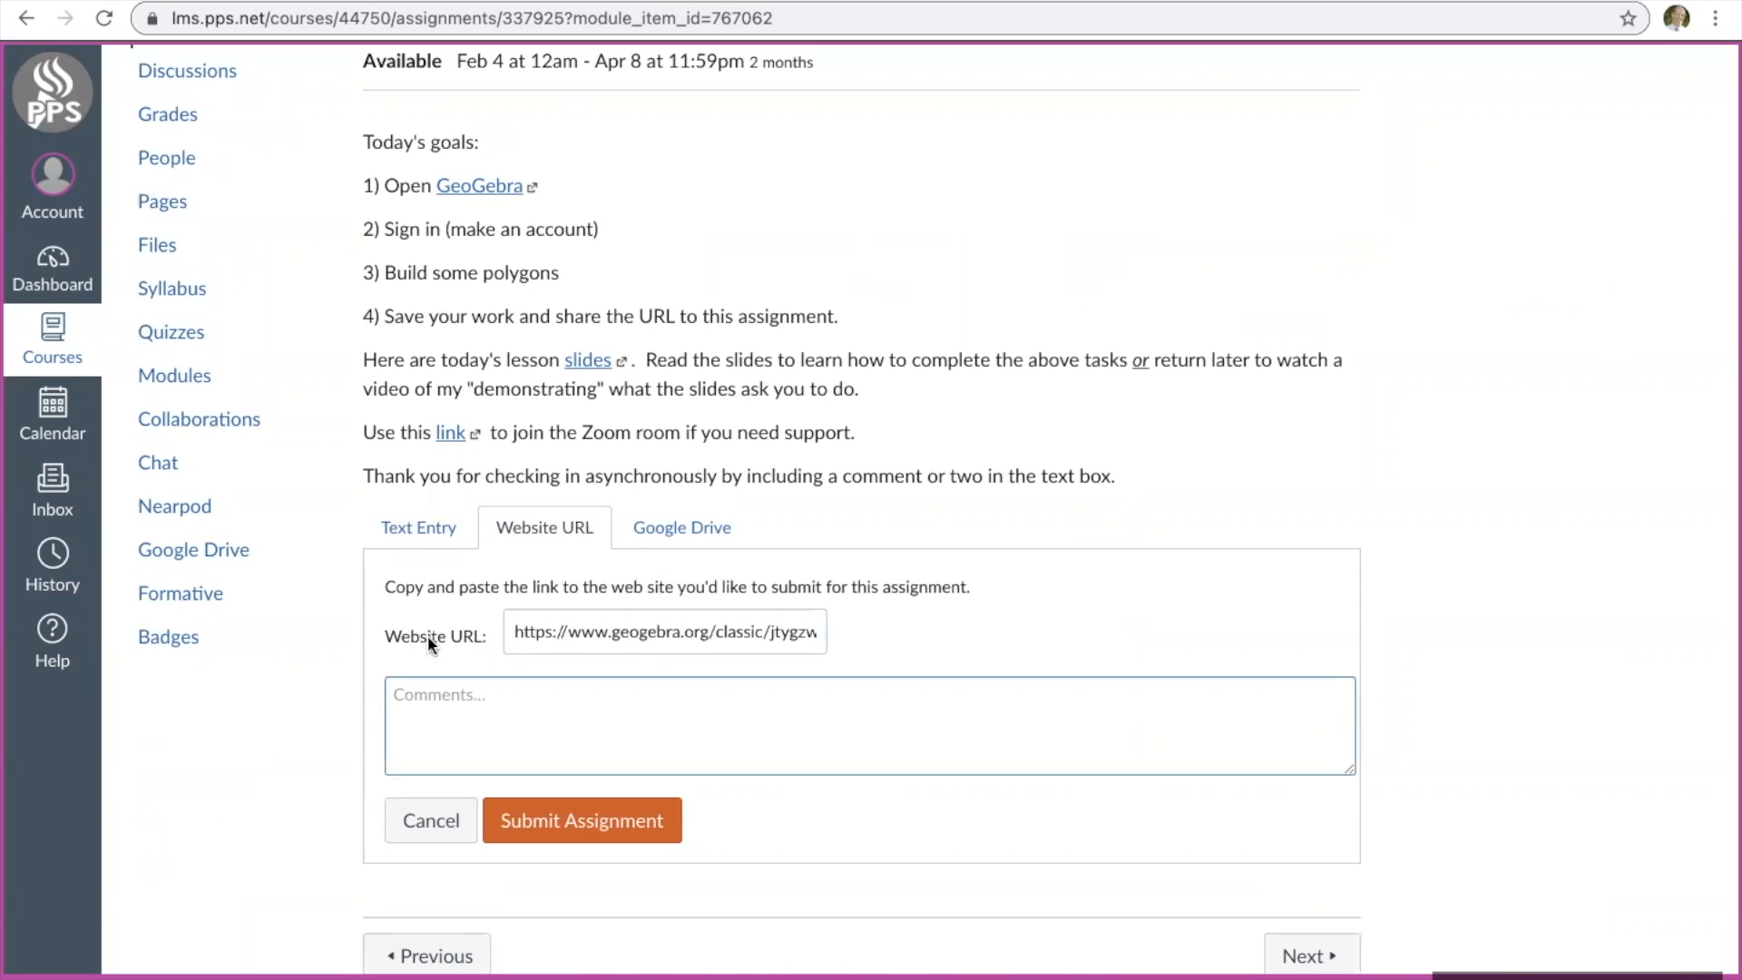
Examine the Text Entry submission form and the assignment instructions above it.
click(418, 529)
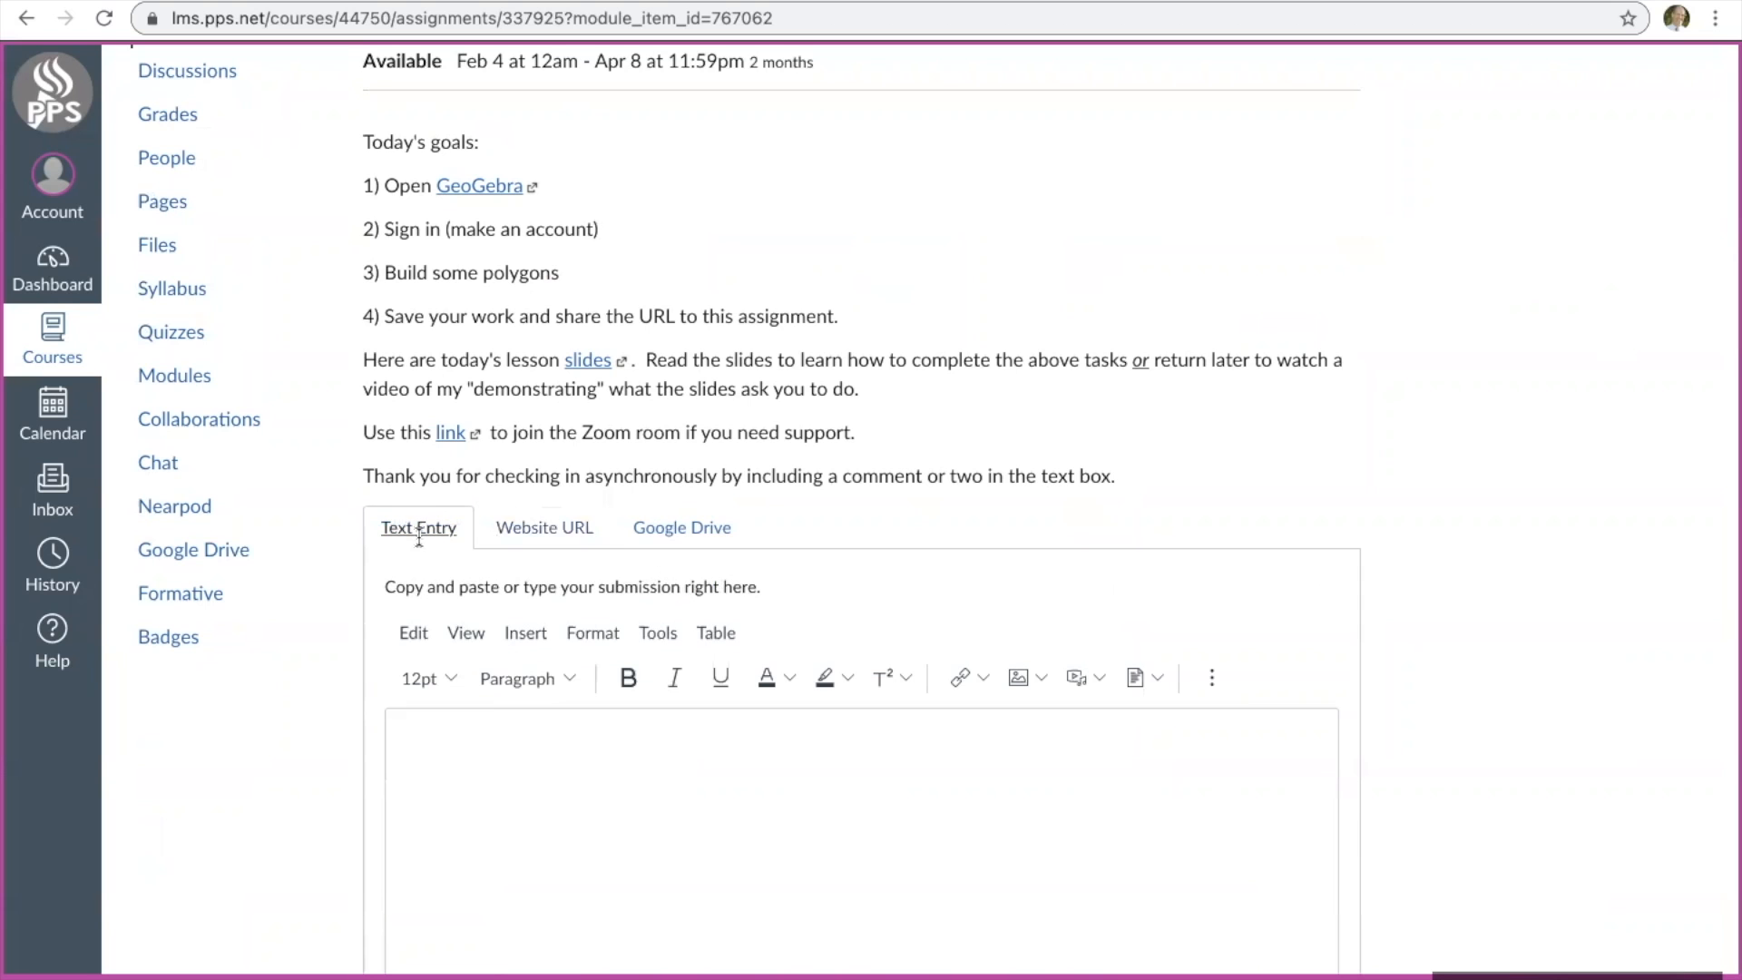
scroll(532, 781, down, 2)
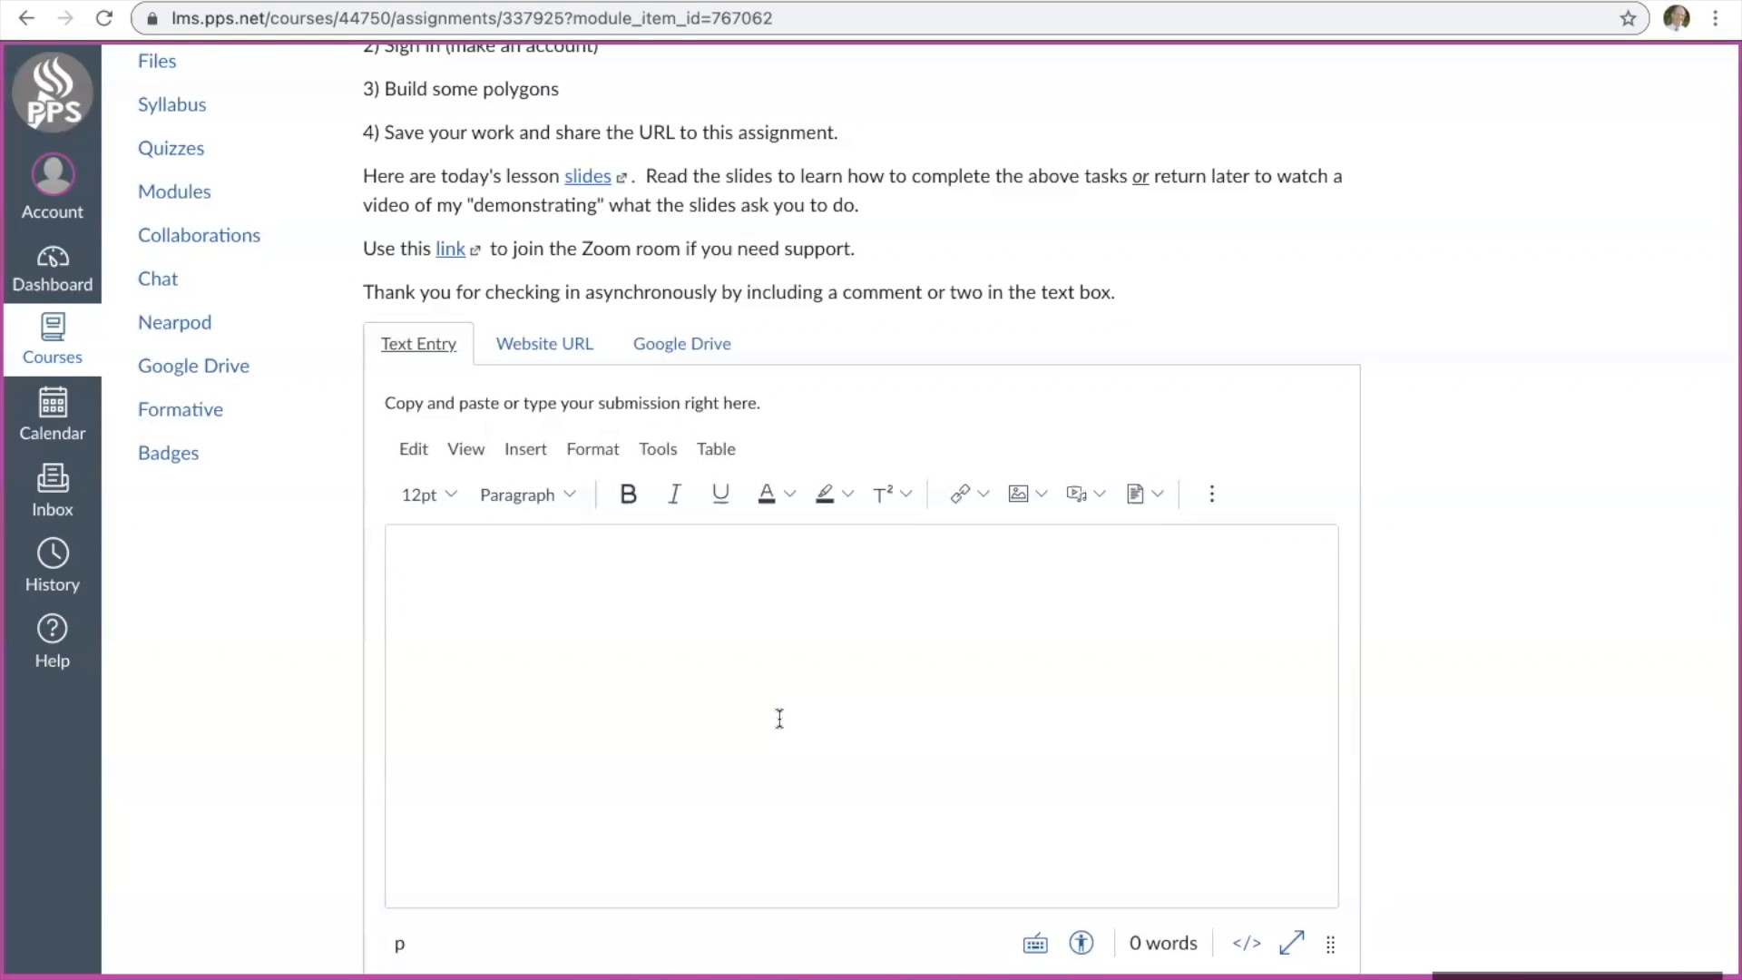
scroll(779, 719, up, 5)
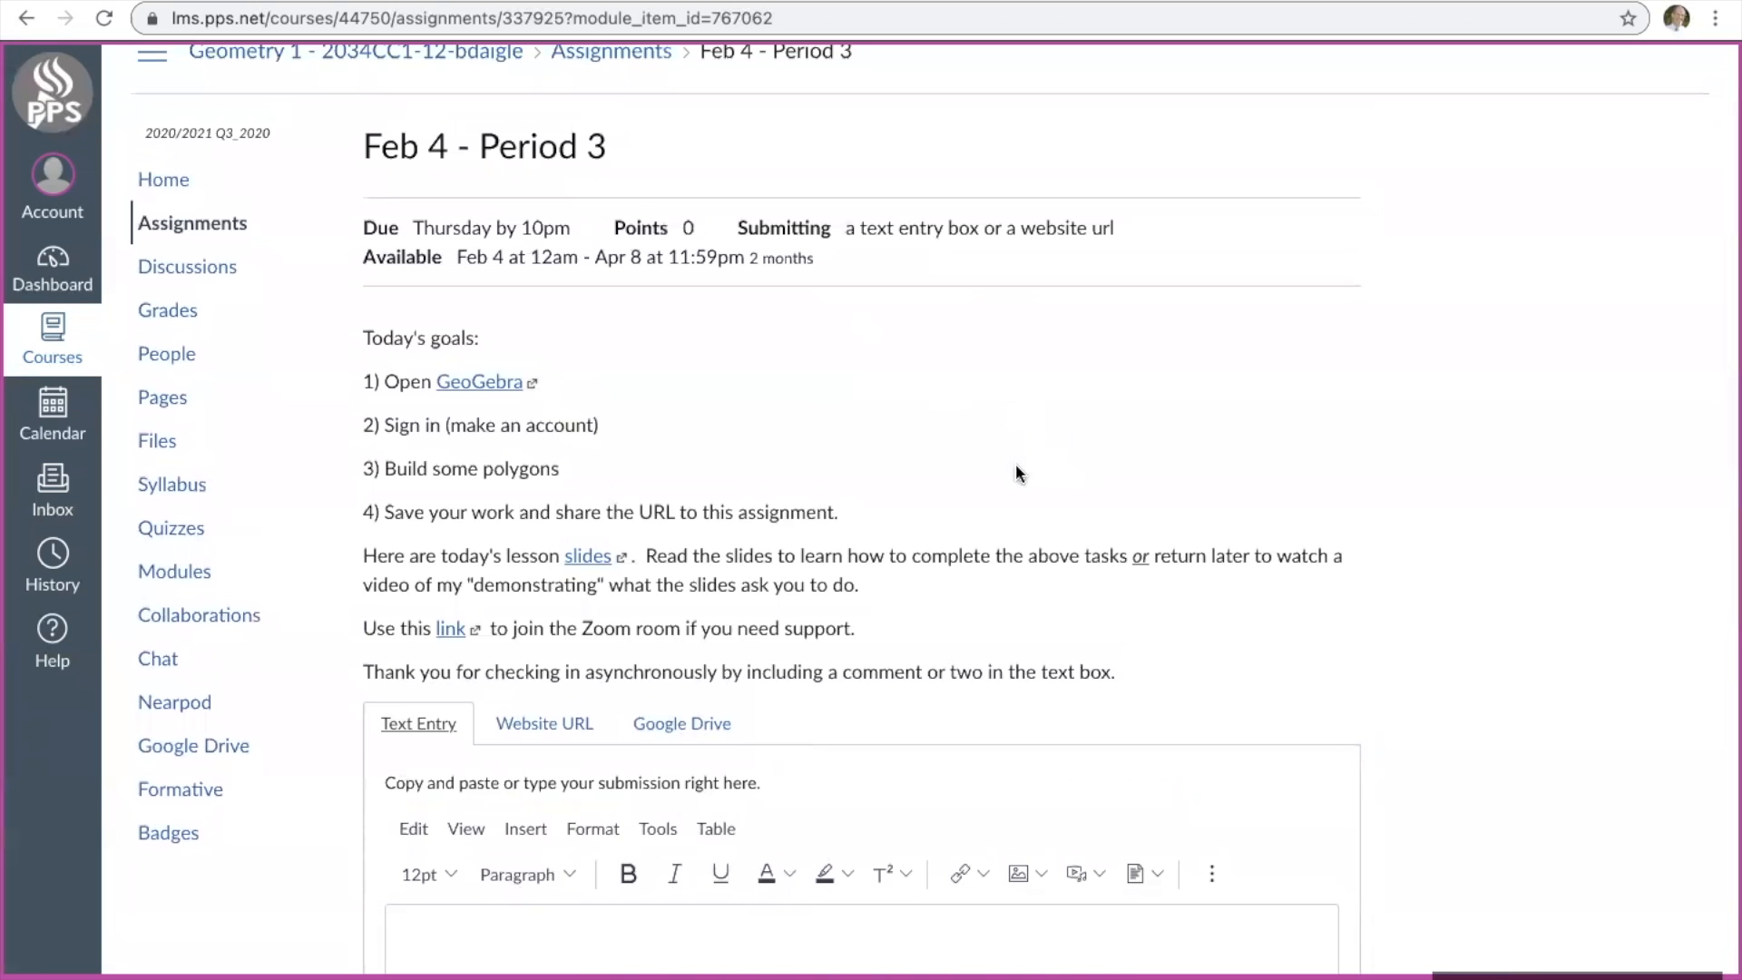
scroll(1015, 464, down, 2)
scroll(1015, 465, up, 1)
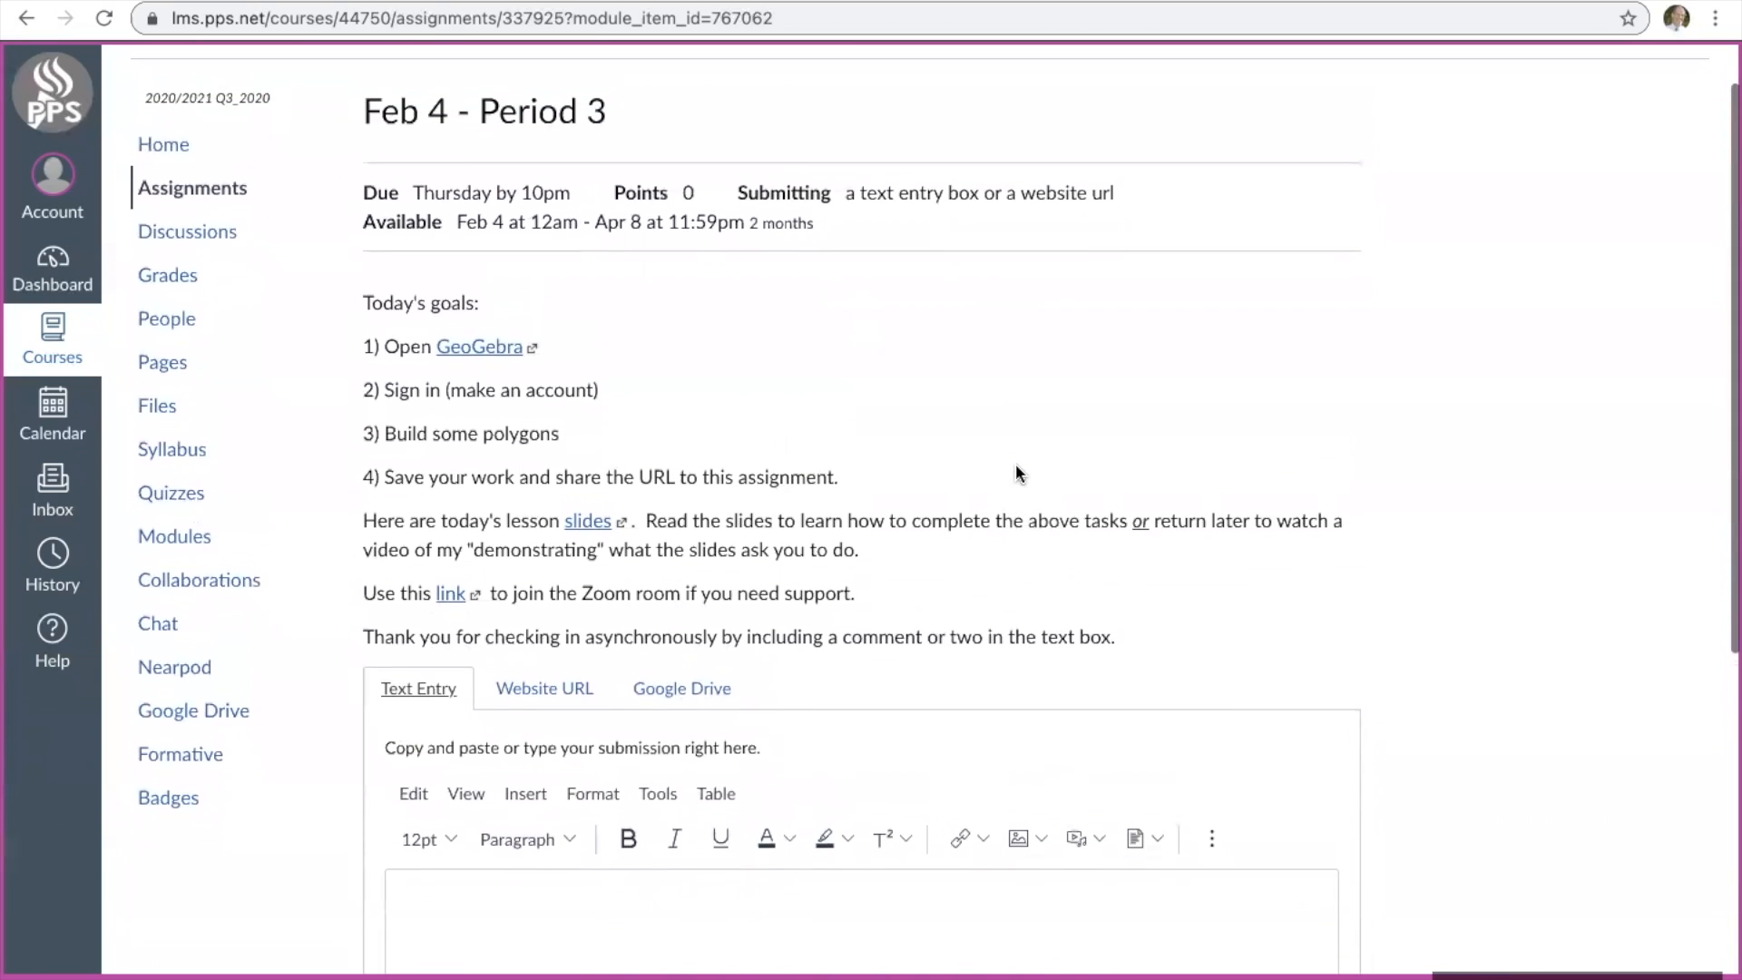